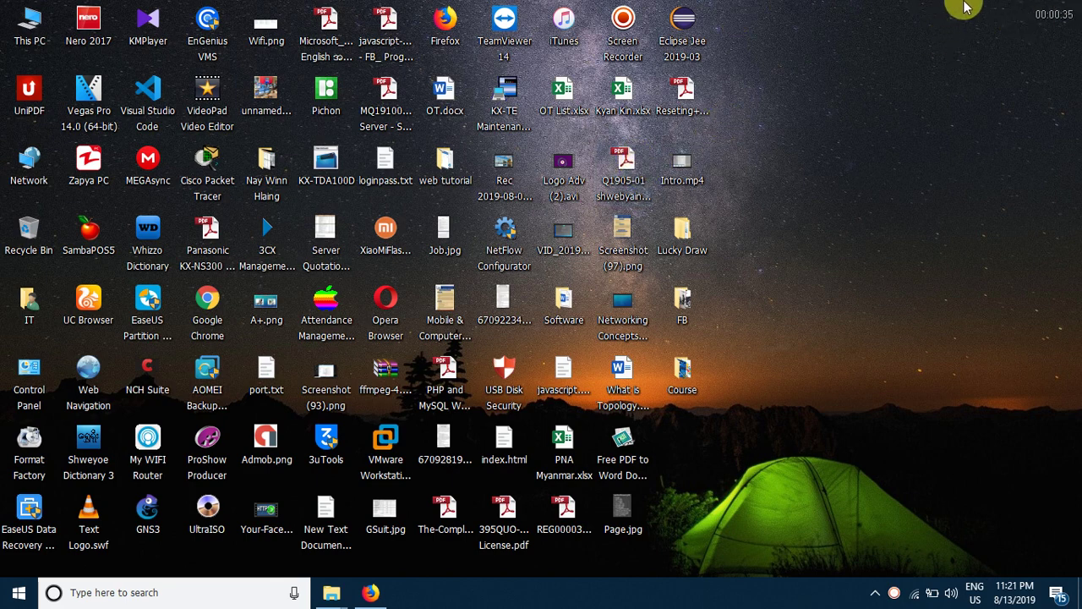
click(883, 195)
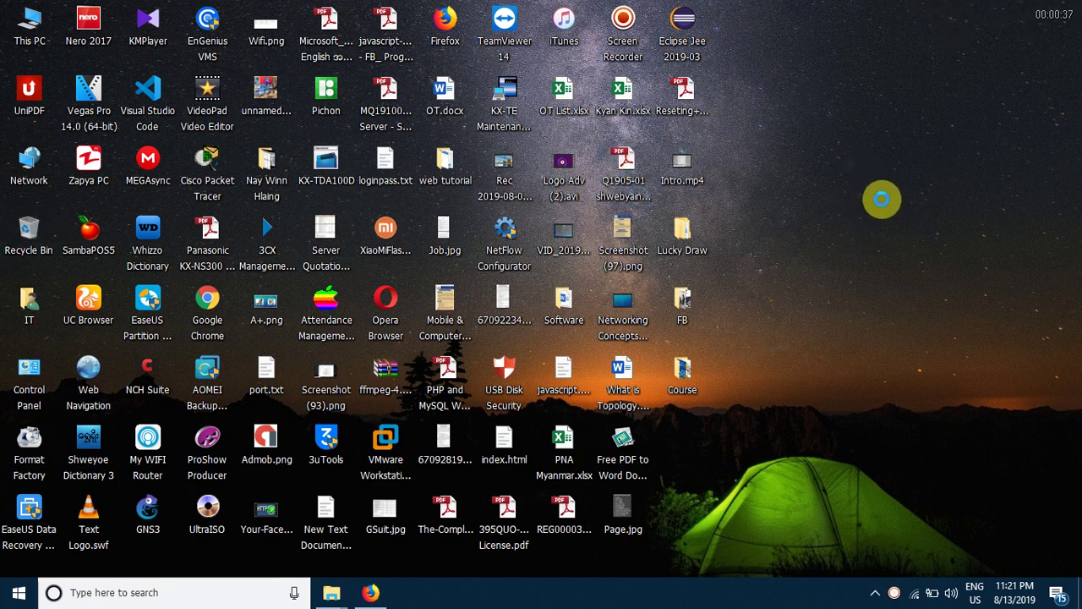
right_click(885, 197)
right_click(879, 165)
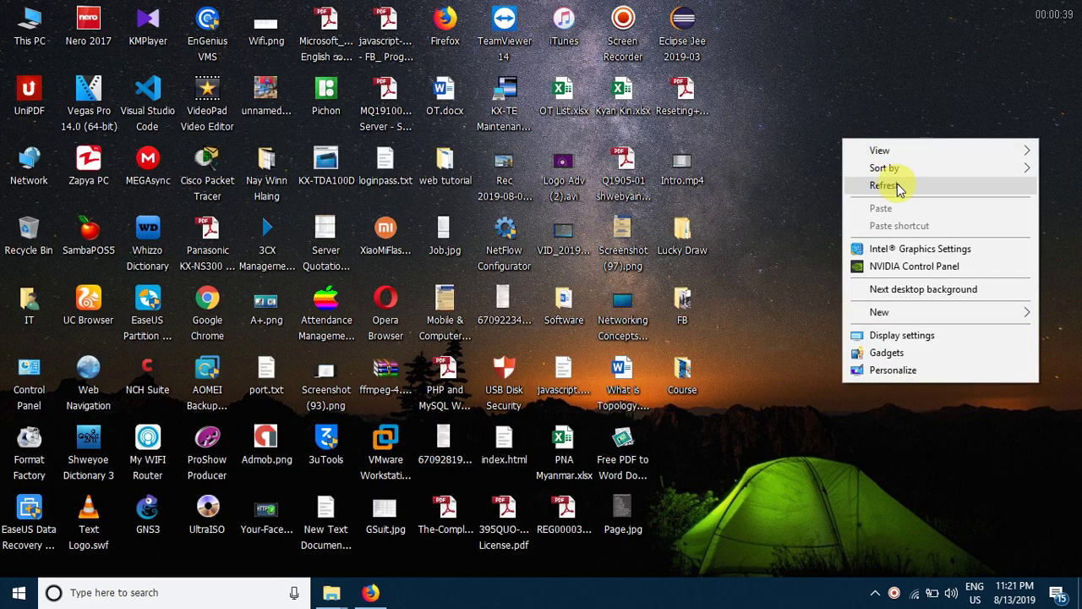
click(896, 185)
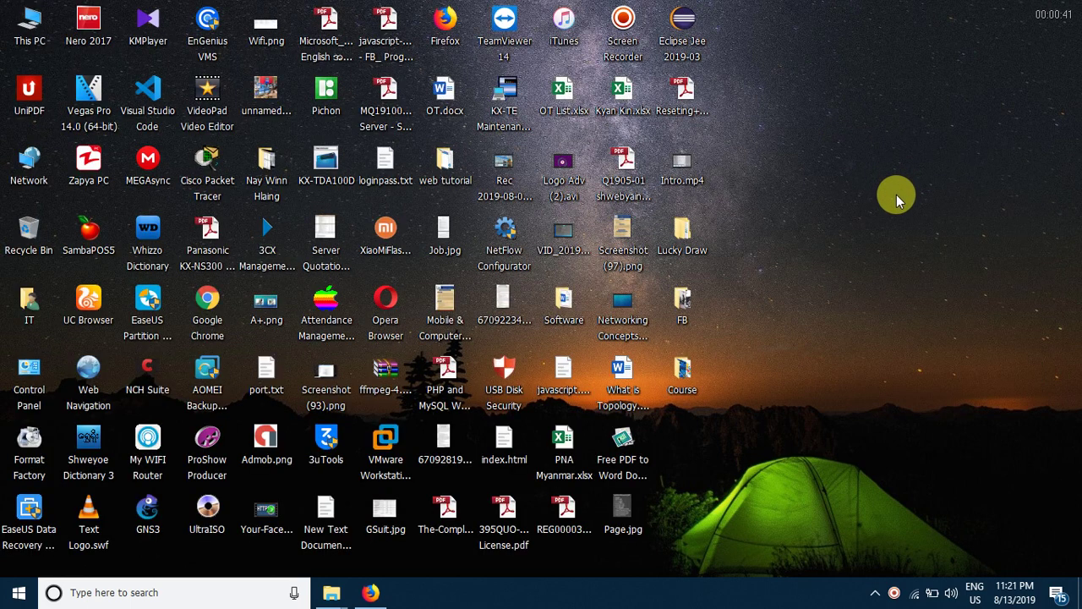
right_click(897, 195)
click(926, 235)
right_click(854, 172)
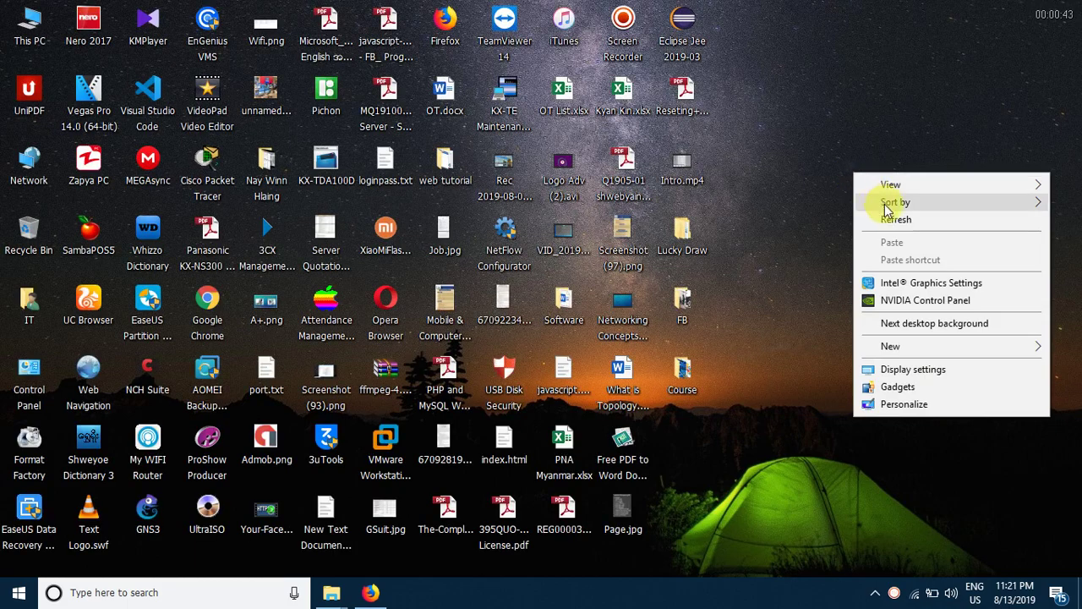
click(892, 213)
right_click(818, 148)
click(865, 196)
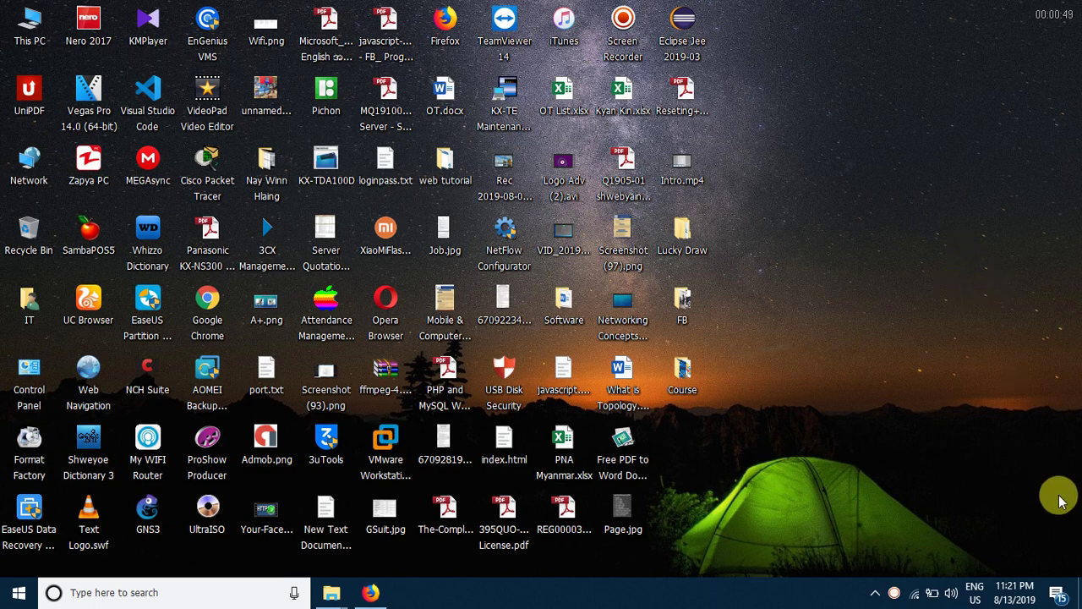
Open the Windows Update advanced options in the Update & Security section of Windows Settings.
click(1059, 595)
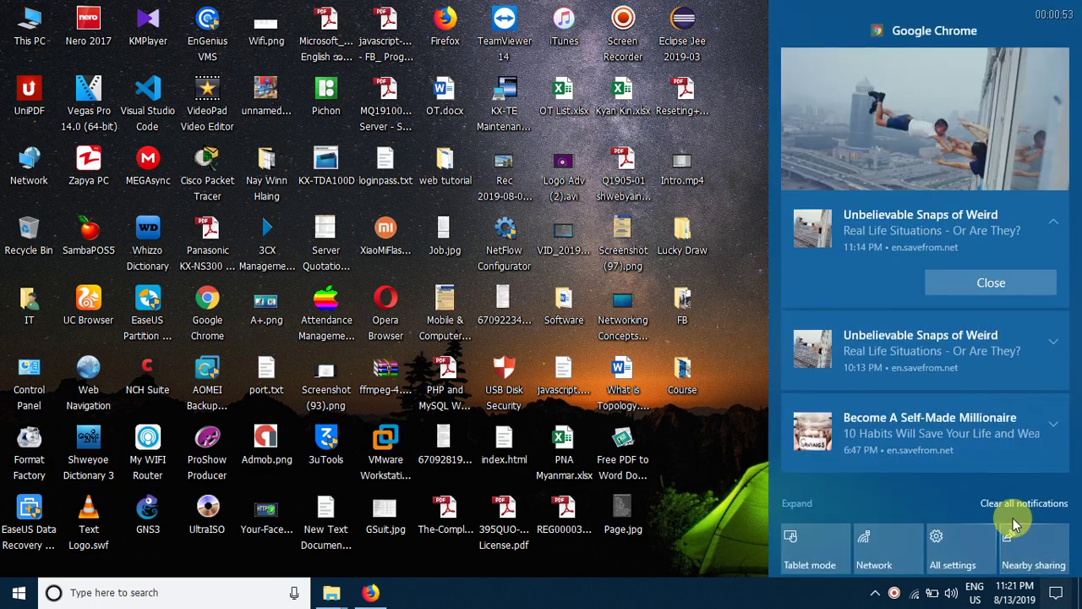
click(958, 557)
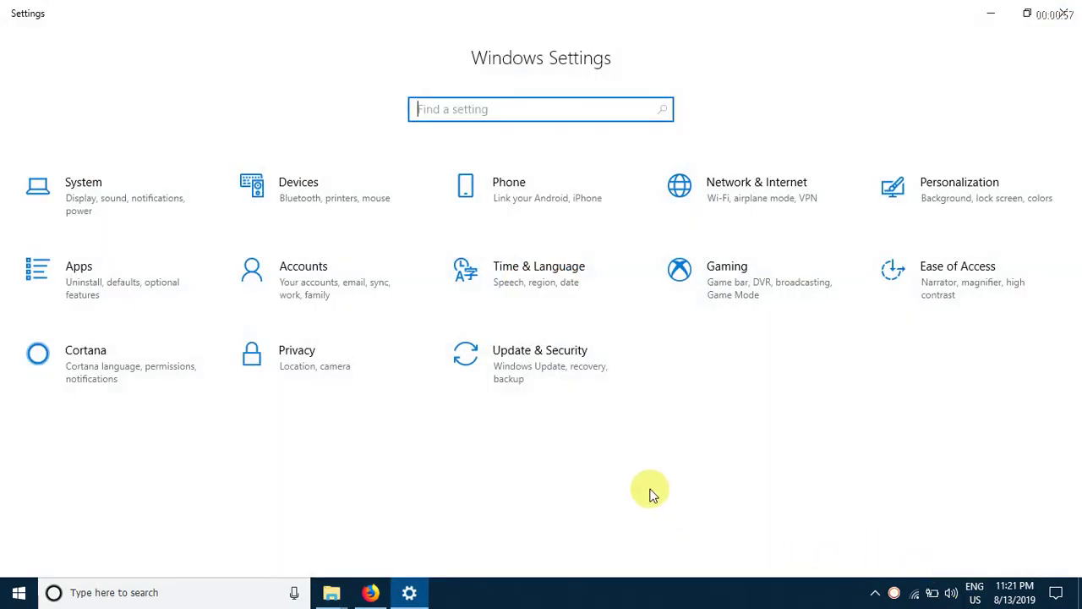
click(550, 377)
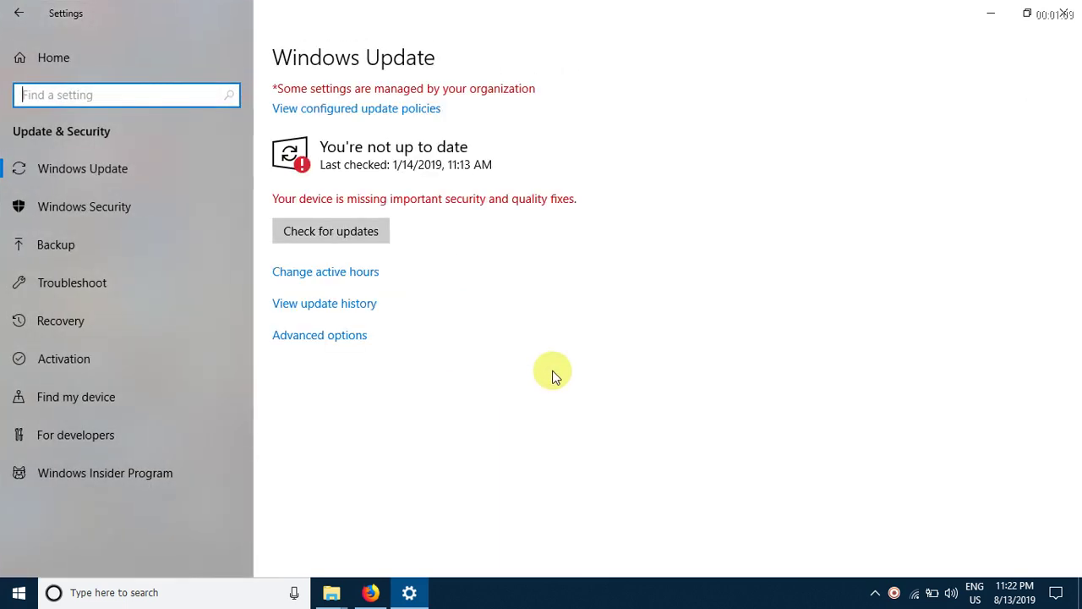
click(130, 180)
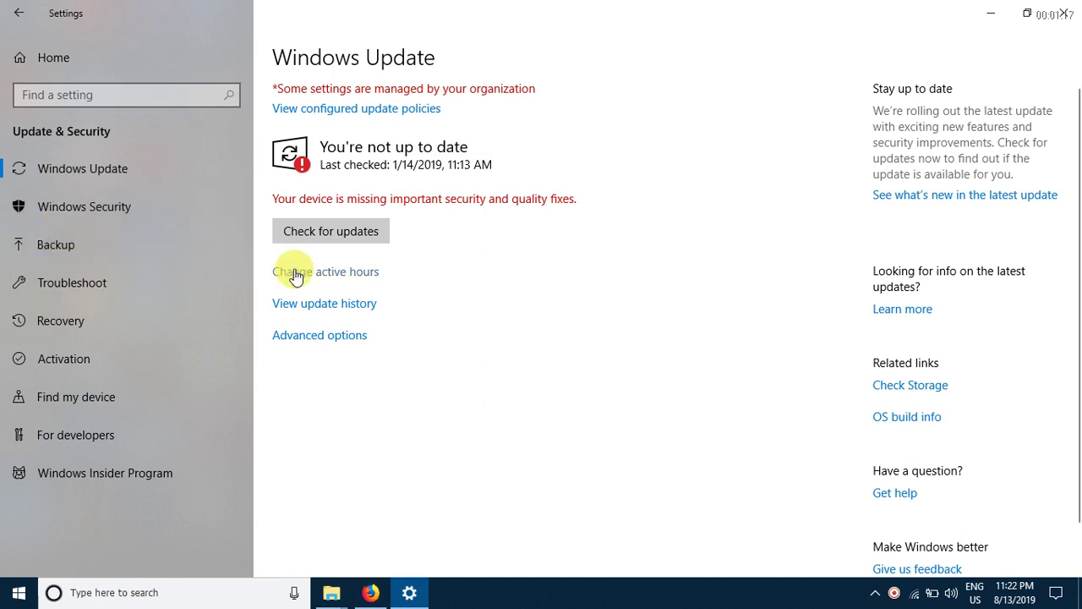
click(362, 274)
click(359, 337)
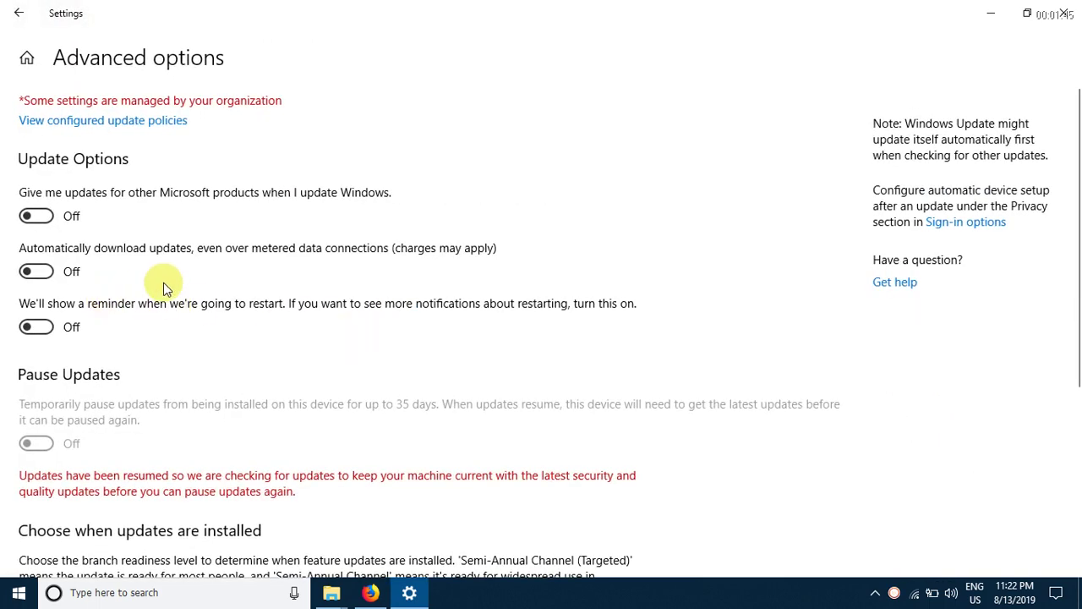
Review the update options, the pause setting and the choices for when updates are installed.
scroll(127, 287, down, 3)
scroll(110, 290, up, 3)
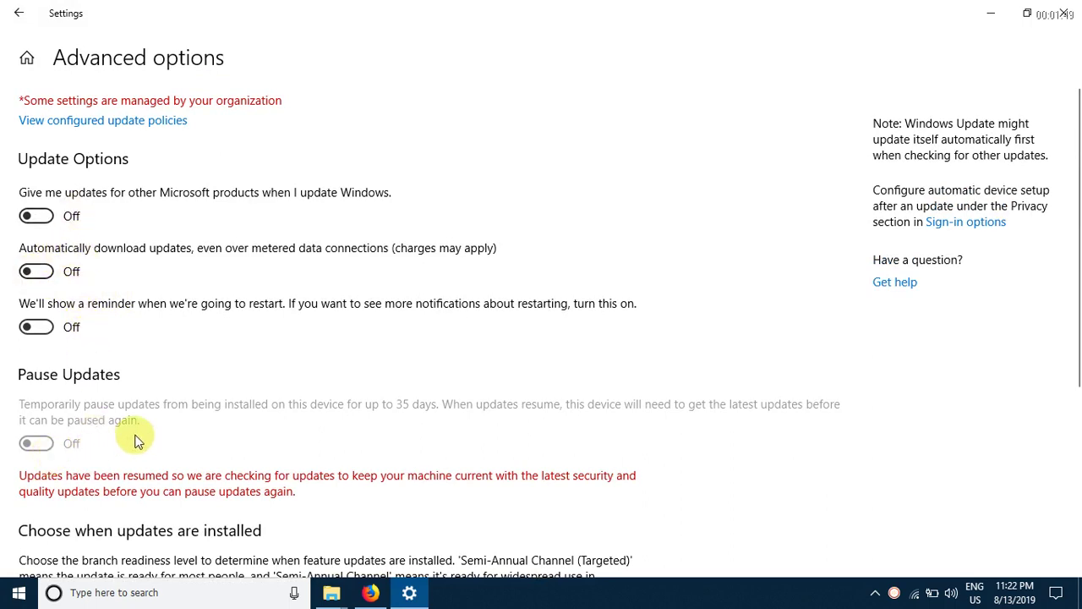
scroll(135, 433, down, 3)
scroll(139, 435, up, 3)
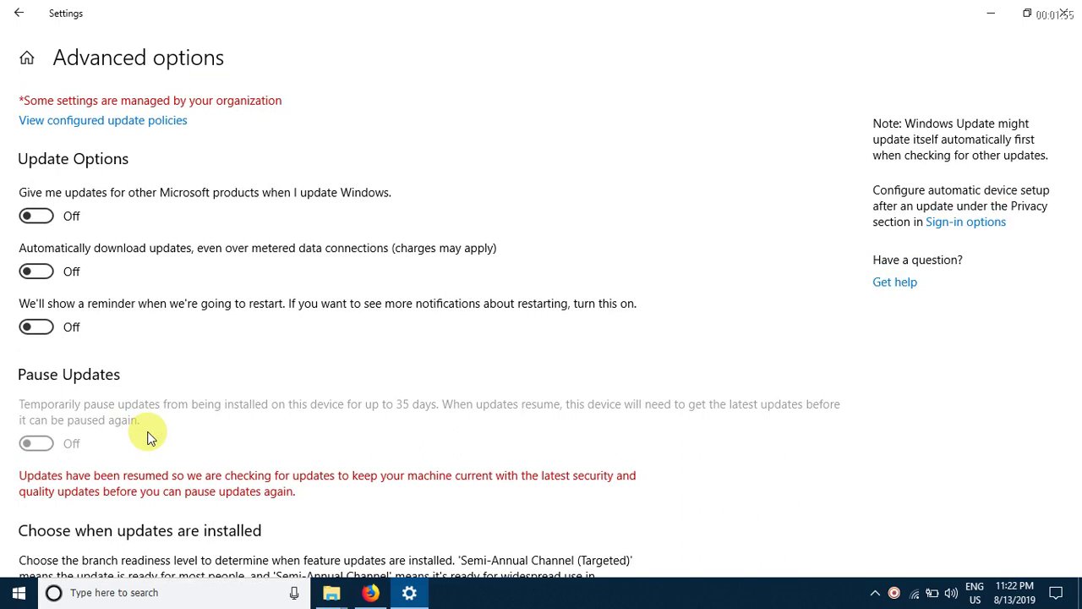
scroll(135, 389, down, 3)
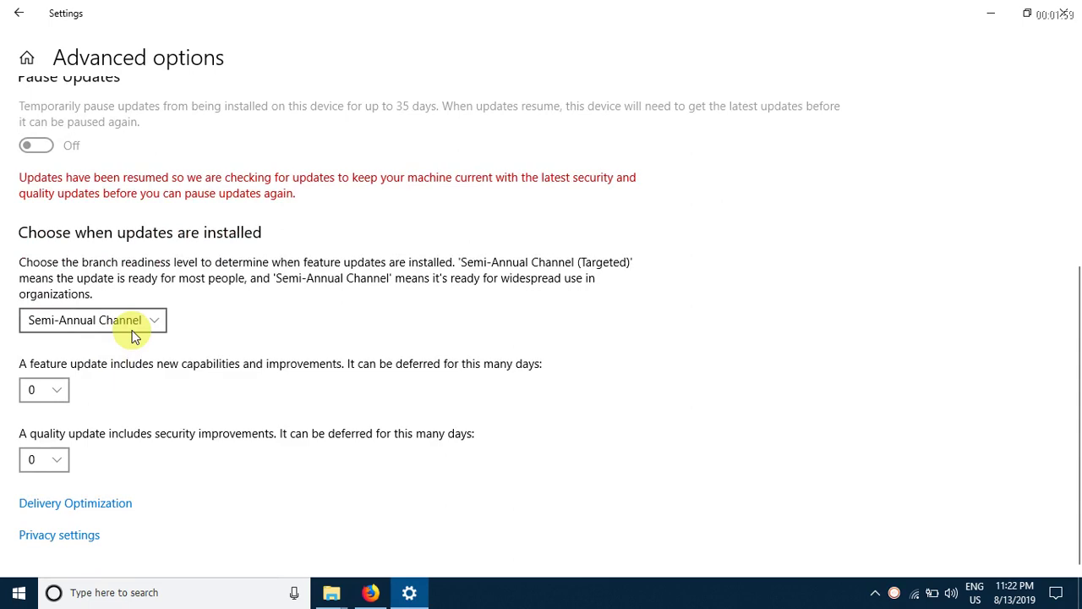
scroll(132, 334, up, 3)
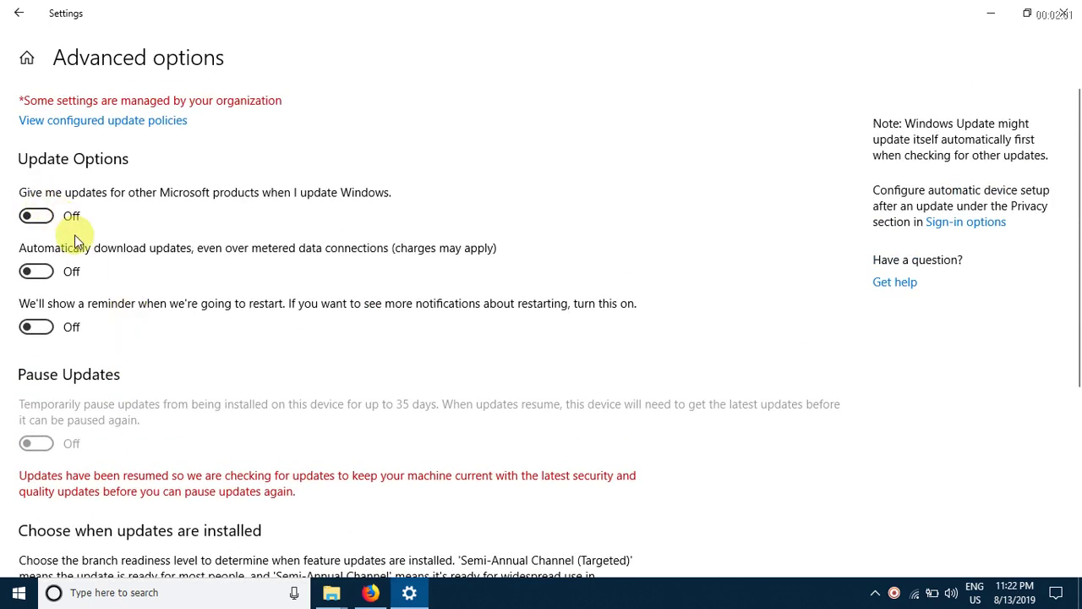
scroll(82, 296, down, 3)
scroll(84, 317, up, 2)
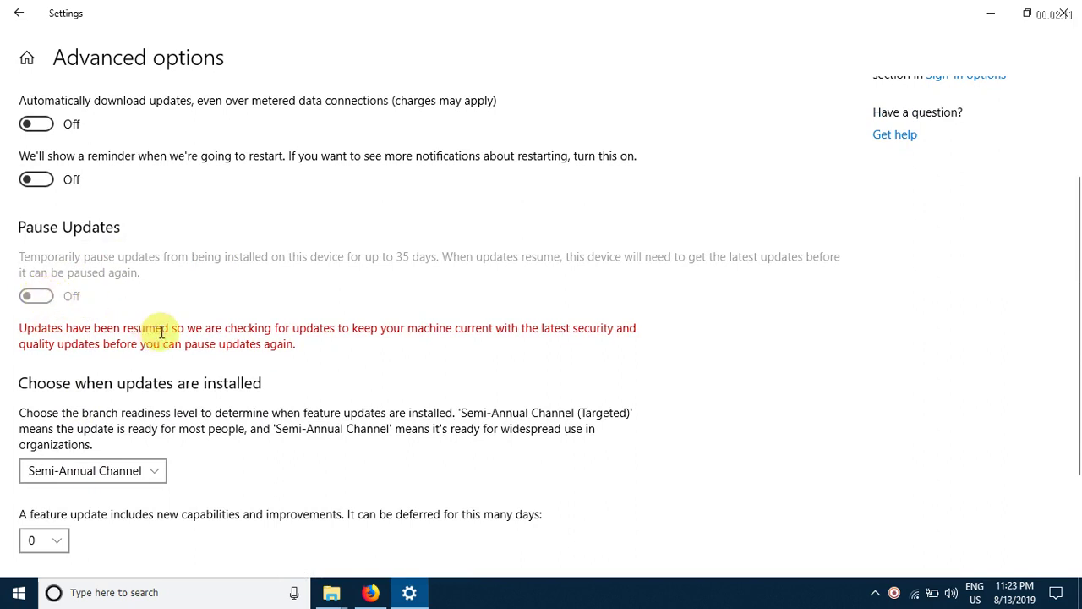
scroll(173, 332, down, 2)
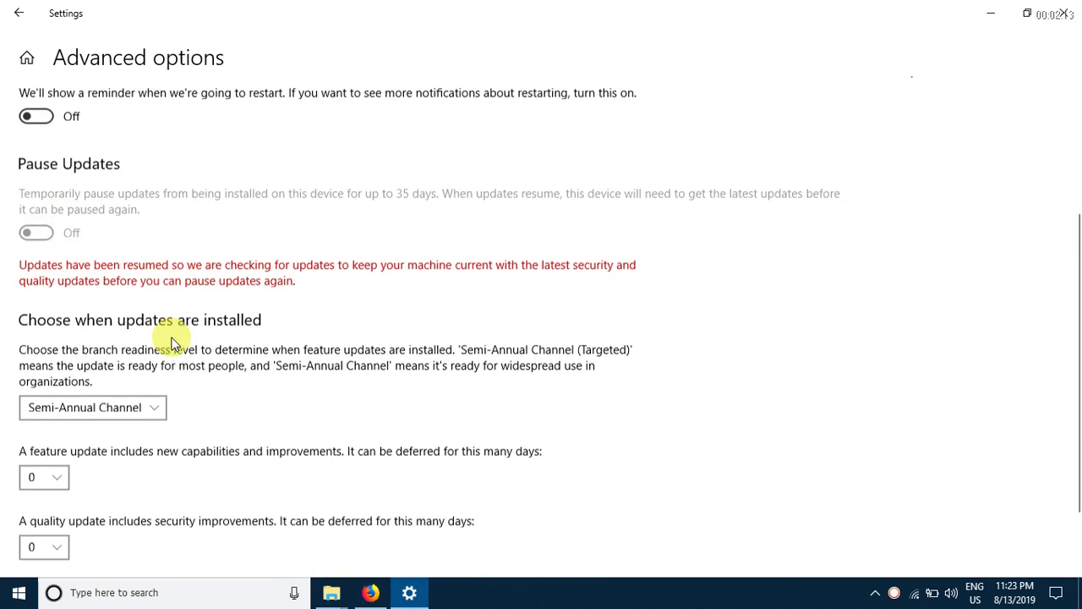
Set the branch readiness level for feature updates to Semi-Annual Channel (Targeted).
click(162, 325)
click(163, 327)
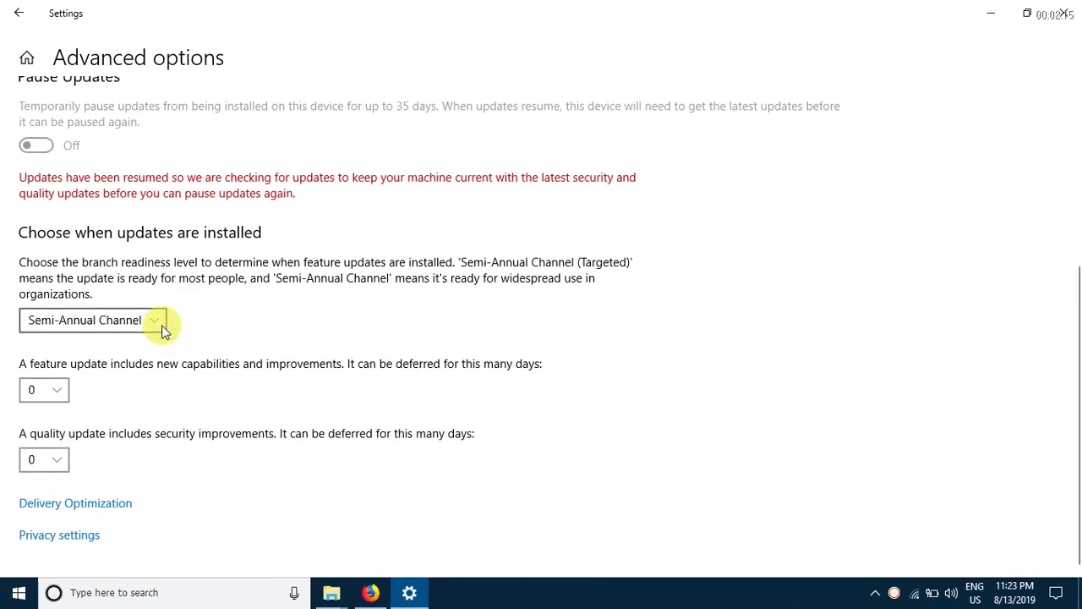
scroll(123, 478, up, 4)
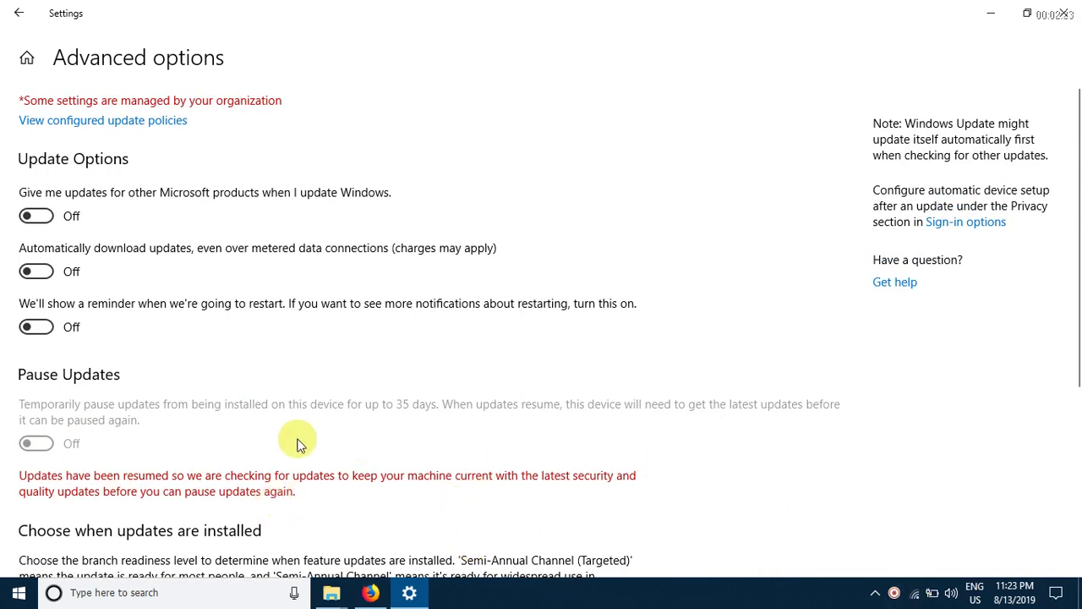
Open the Delivery Optimization settings and toggle downloads from other PCs on and back off.
scroll(116, 395, down, 2)
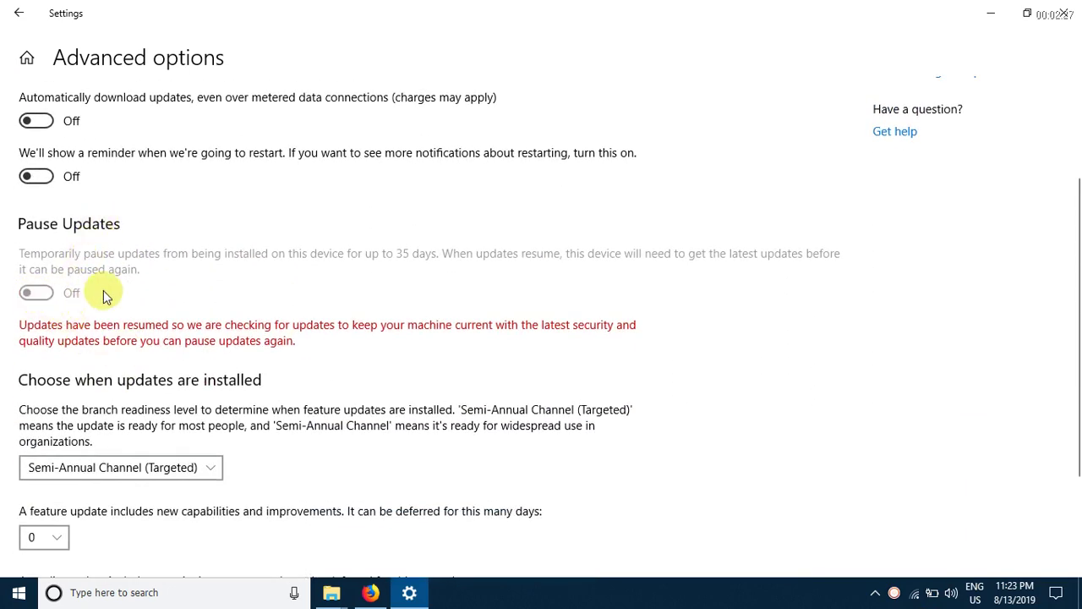
scroll(129, 321, down, 2)
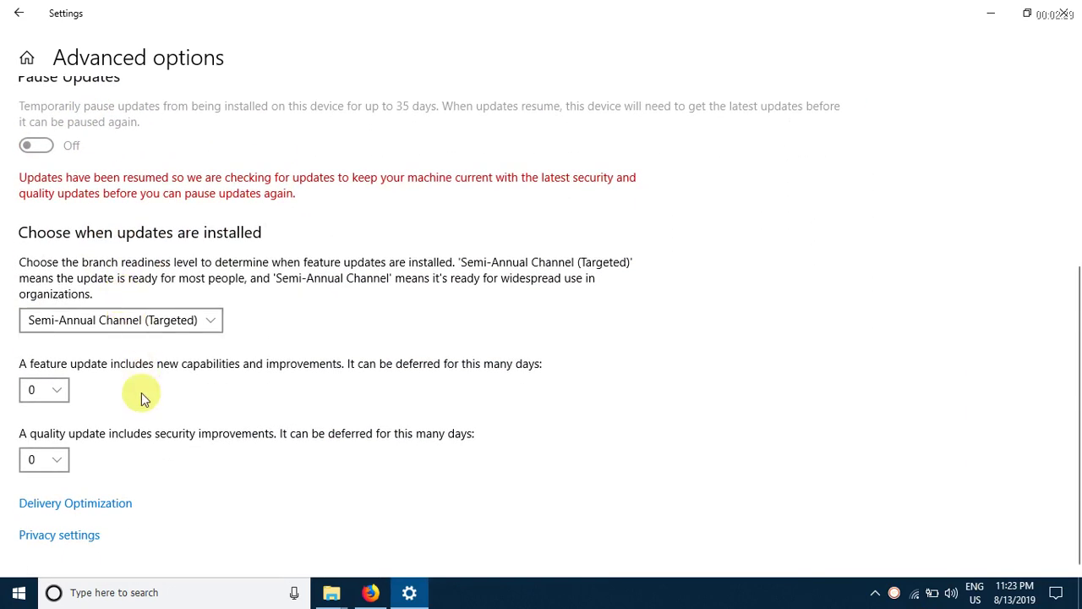
click(106, 507)
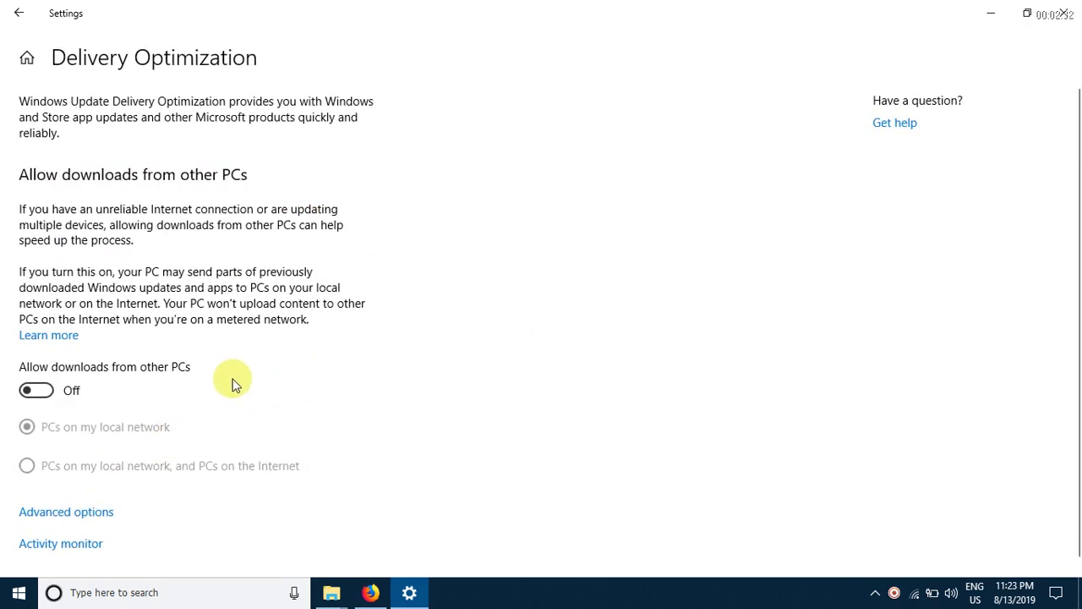
click(61, 394)
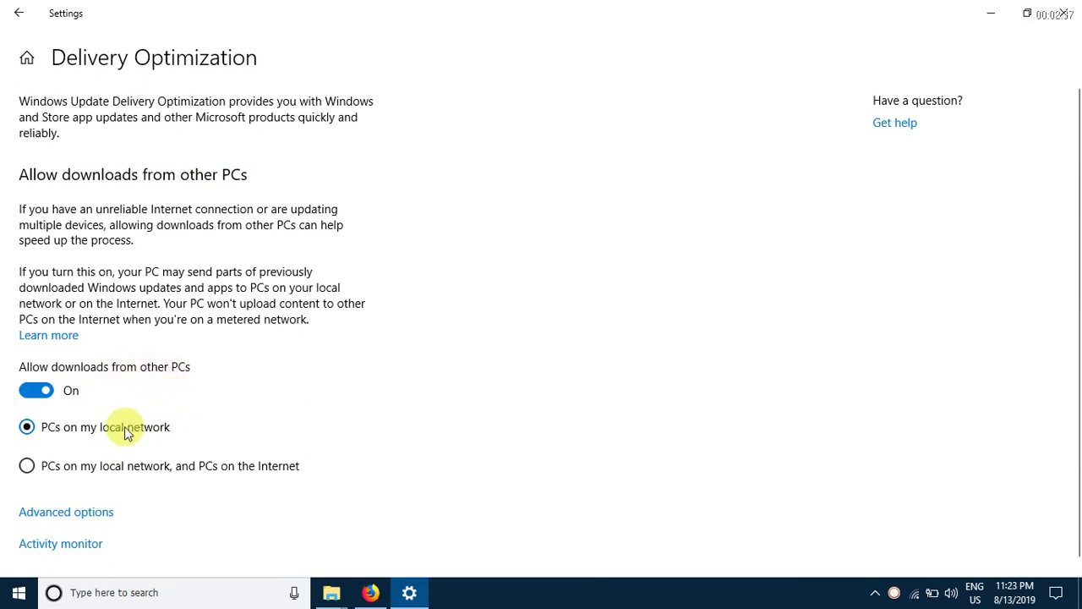
click(38, 395)
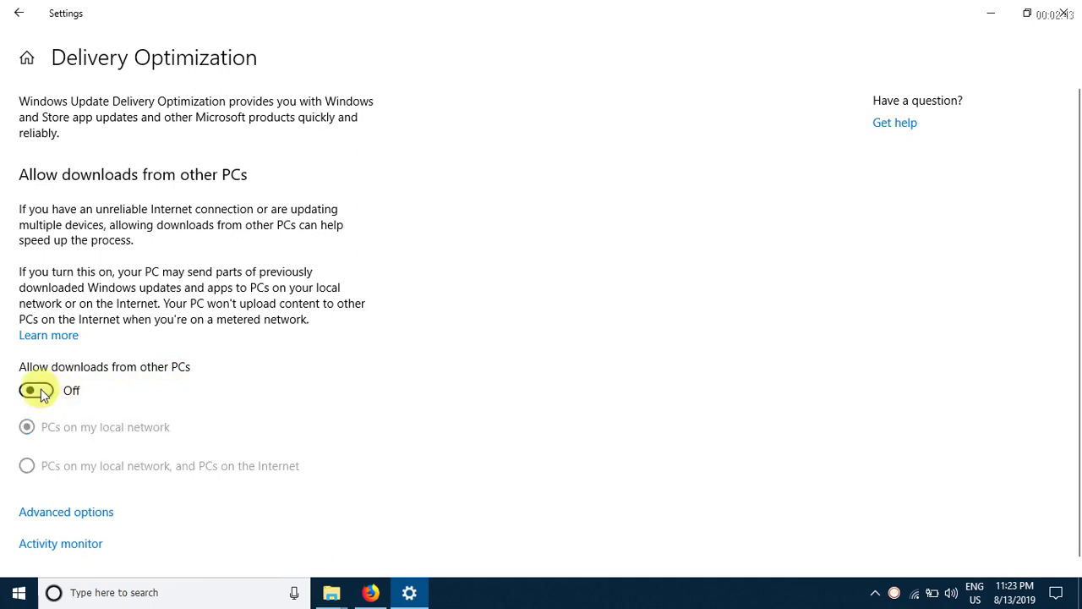
Examine the download and upload bandwidth limits in Delivery Optimization's advanced options, and close Settings.
scroll(76, 418, down, 1)
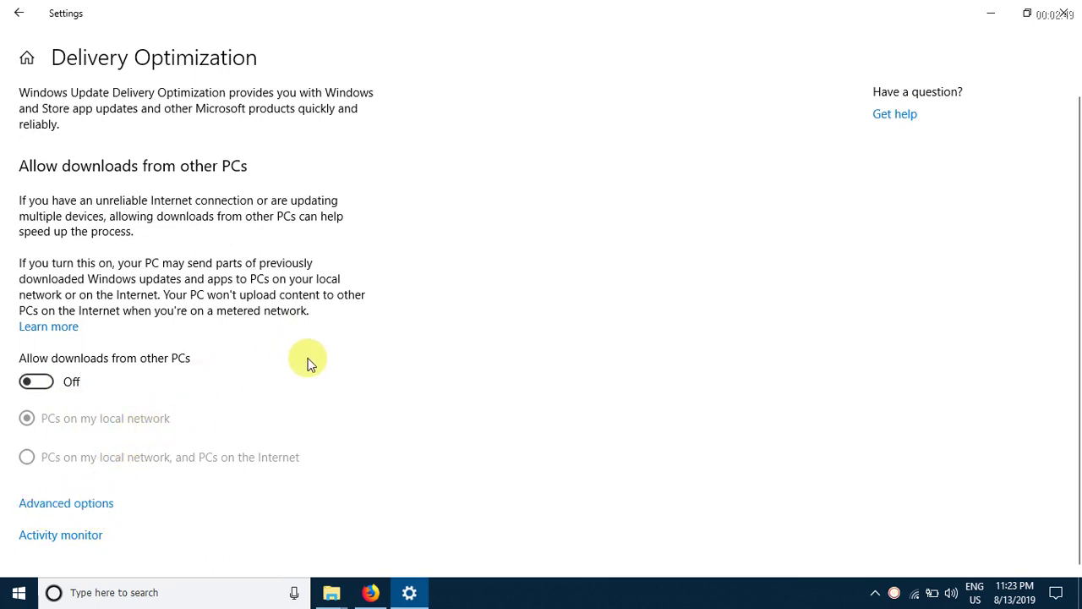
click(91, 504)
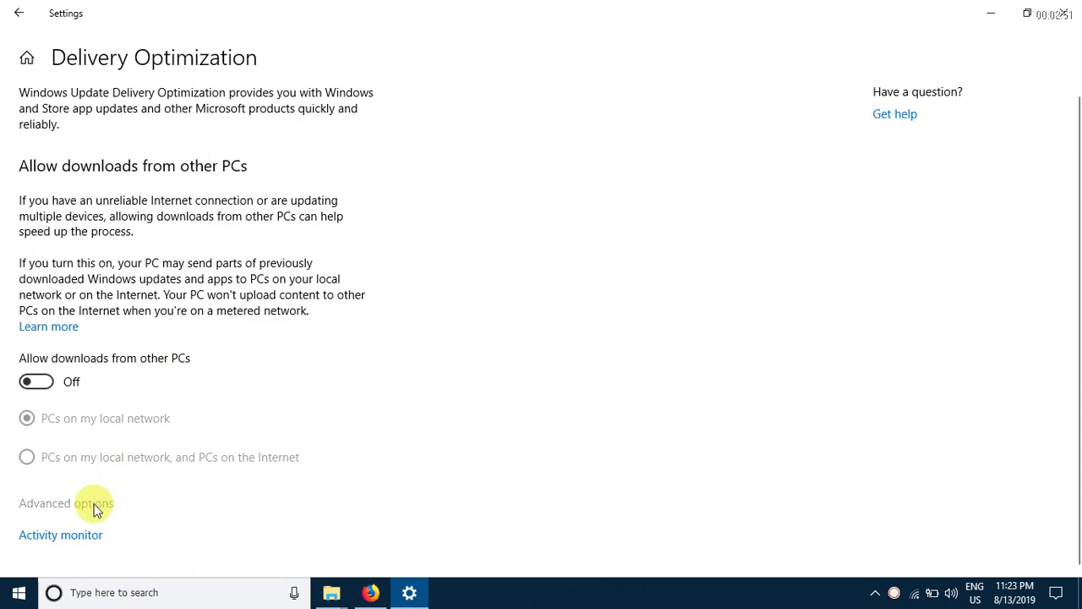
scroll(212, 313, down, 1)
scroll(189, 328, down, 1)
scroll(203, 338, up, 2)
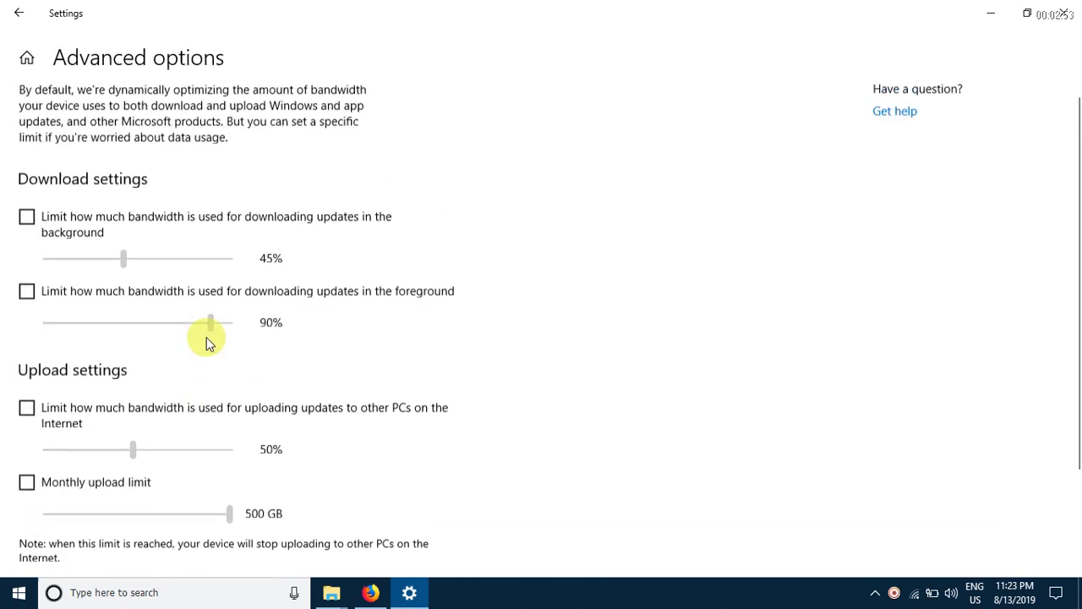
scroll(227, 383, down, 2)
scroll(194, 389, up, 2)
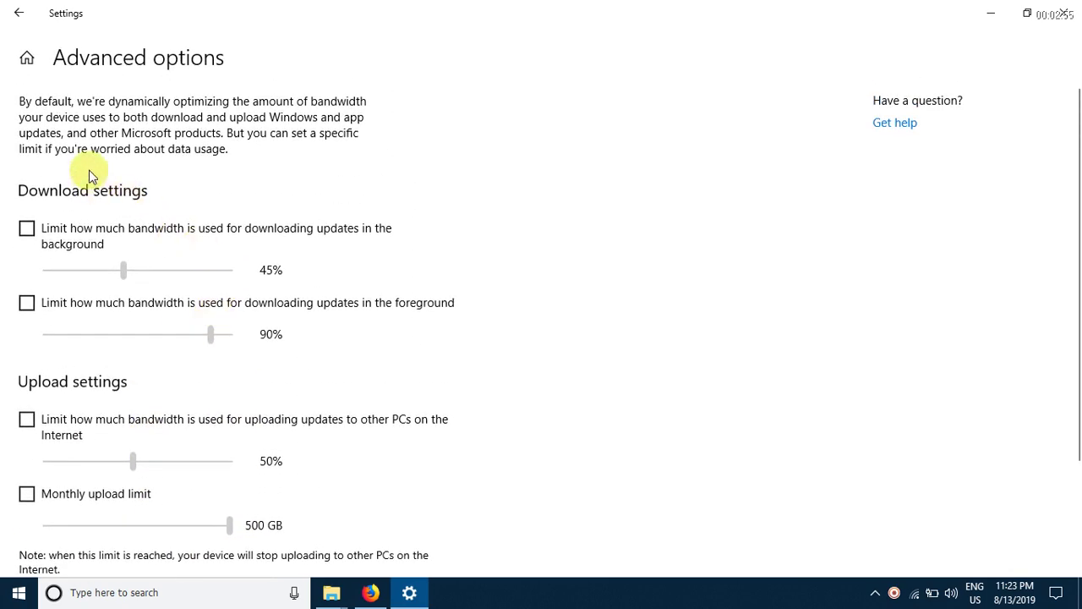
click(19, 13)
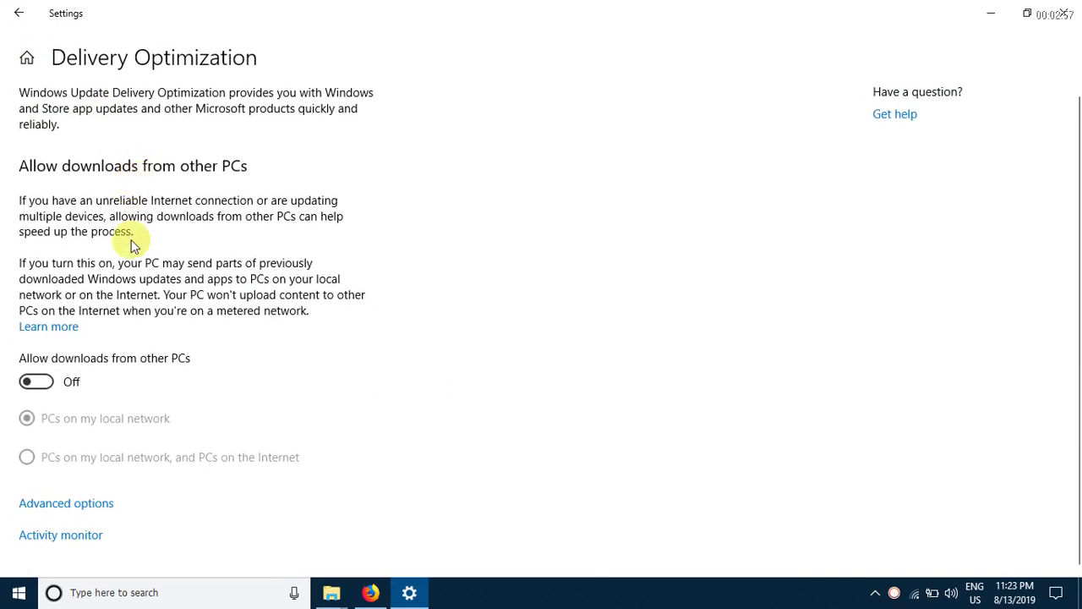
click(1063, 11)
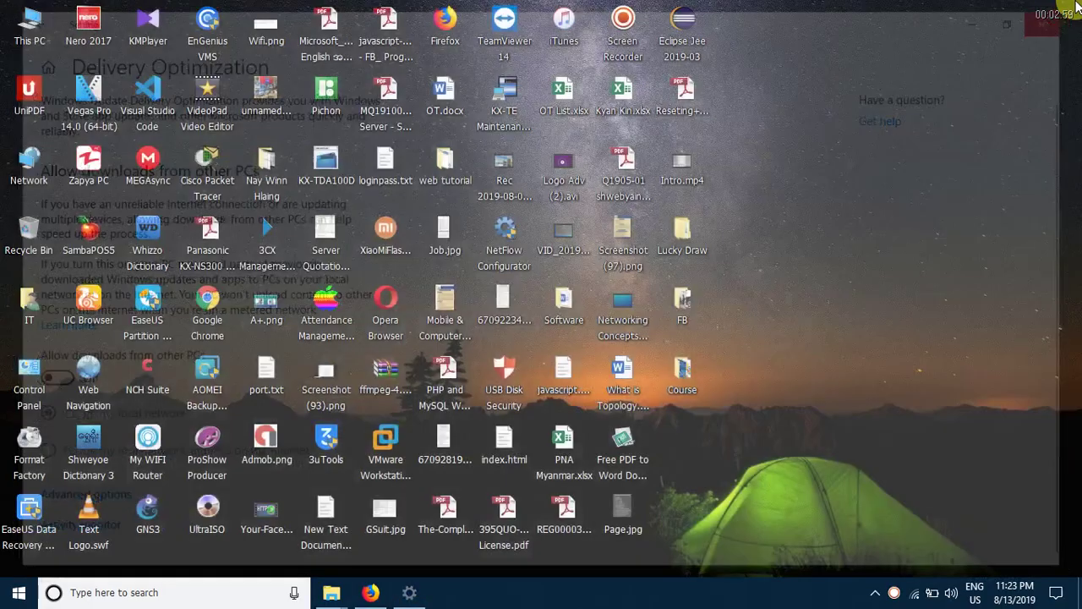
right_click(860, 61)
click(922, 107)
right_click(917, 88)
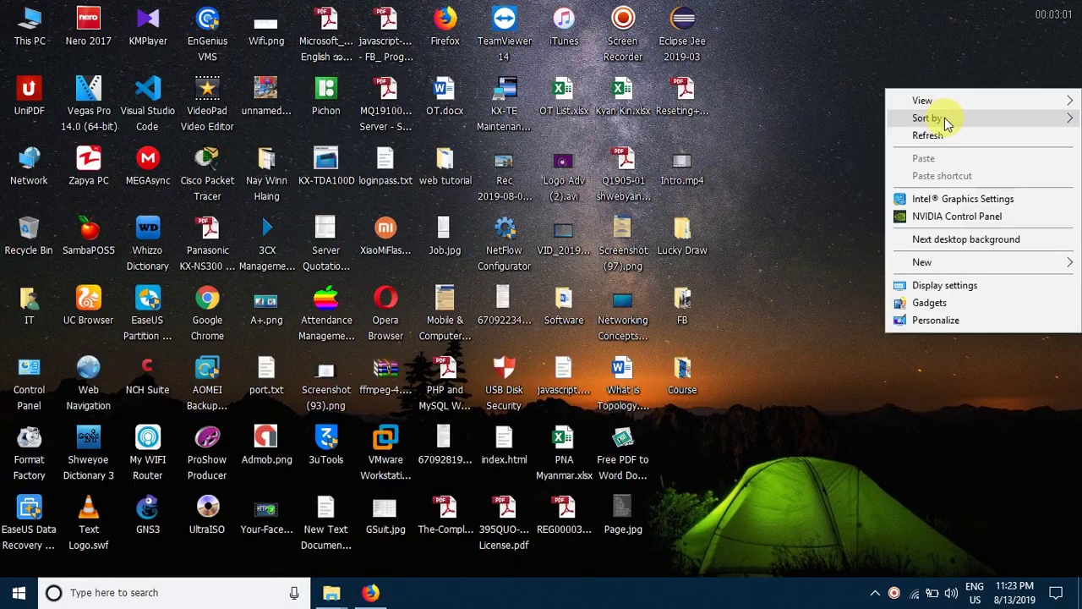
click(934, 136)
right_click(935, 136)
click(981, 176)
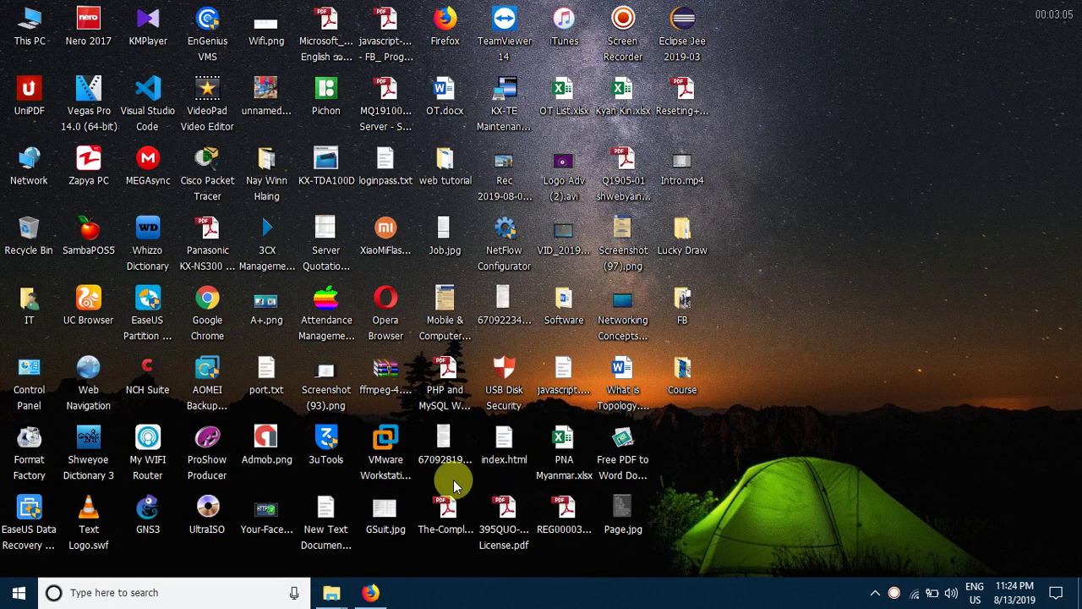
Search for "task" to open Task Scheduler, and expand the Task Scheduler Library.
click(194, 594)
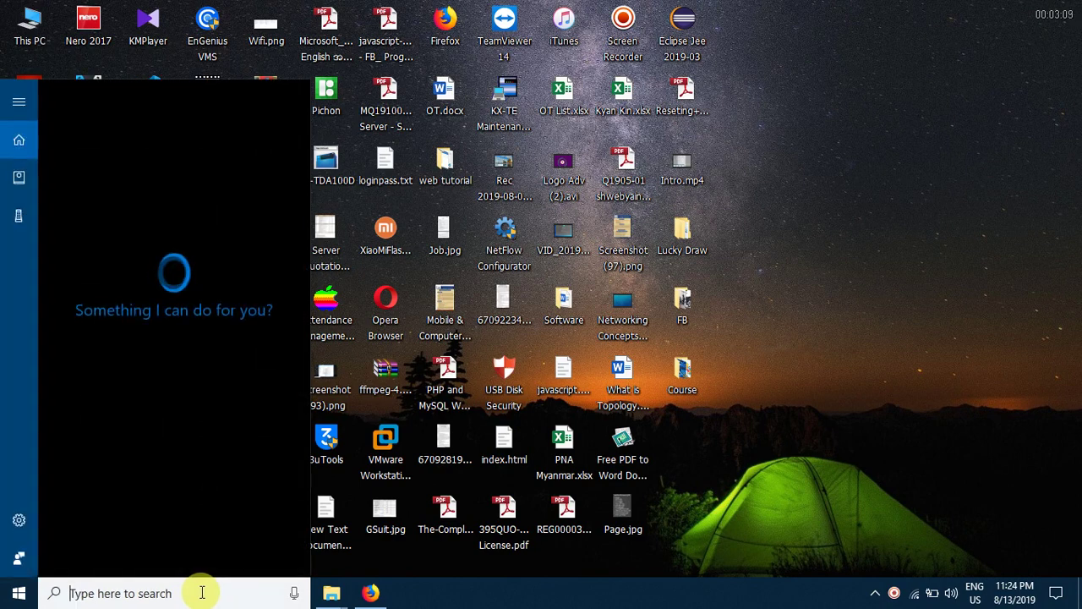
text(task)
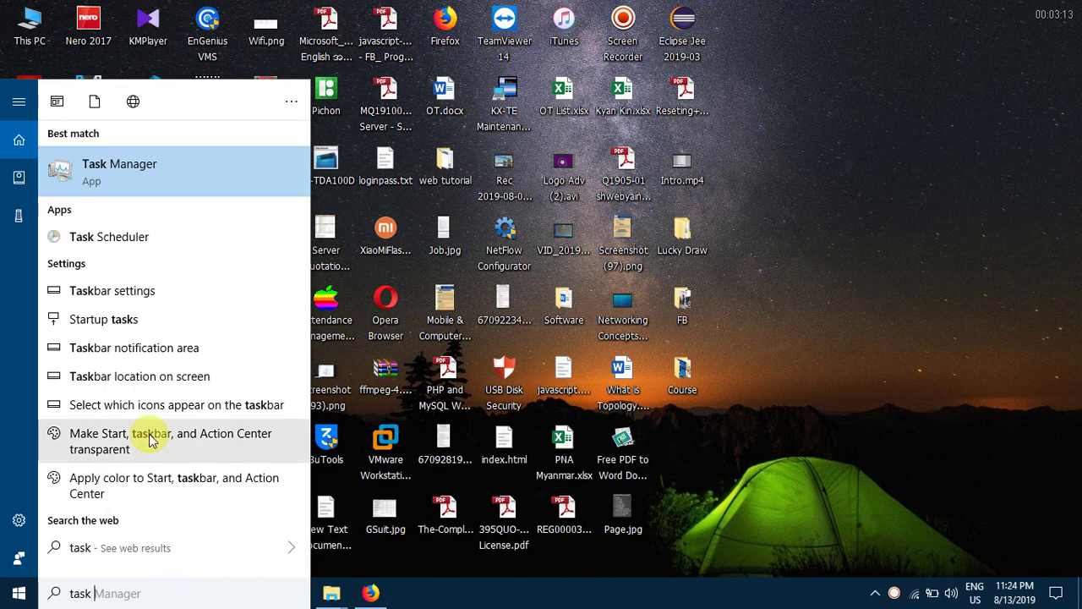
click(146, 247)
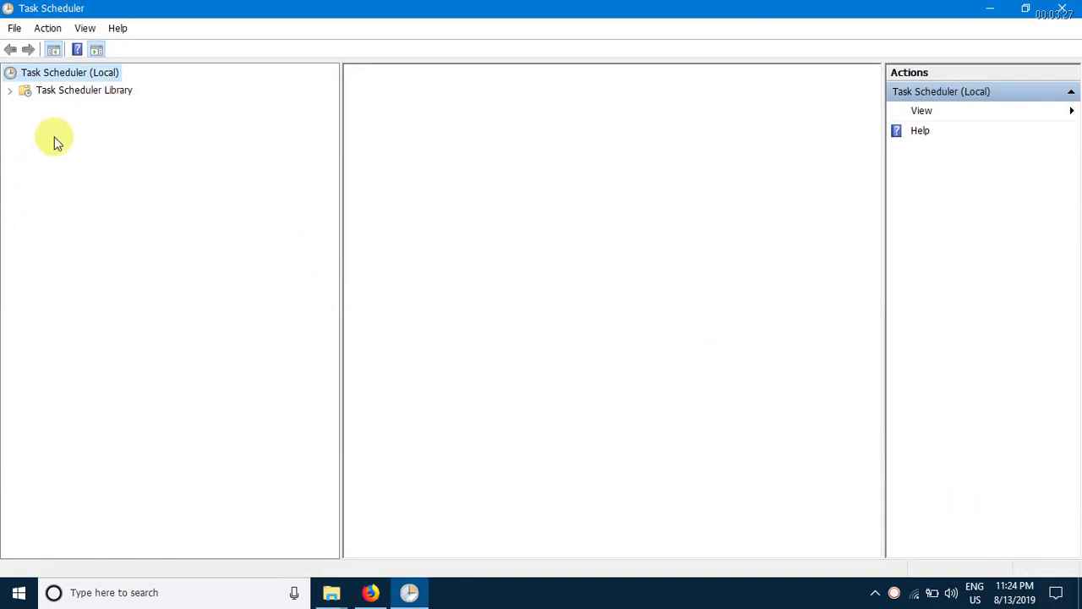
click(74, 98)
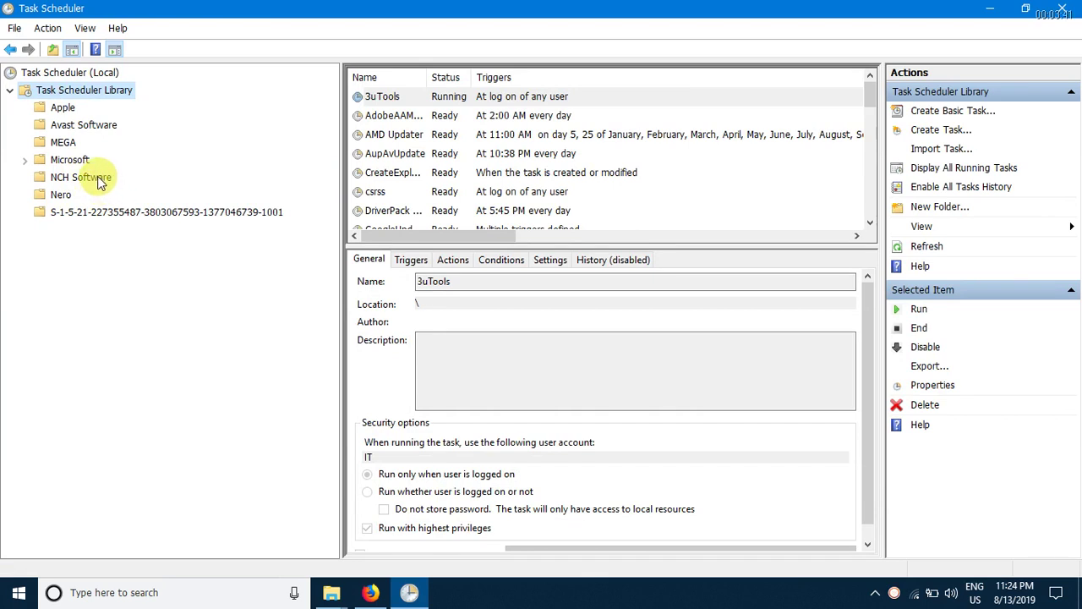
Open the WindowsUpdate folder under Microsoft > Windows in the Task Scheduler Library.
double_click(81, 161)
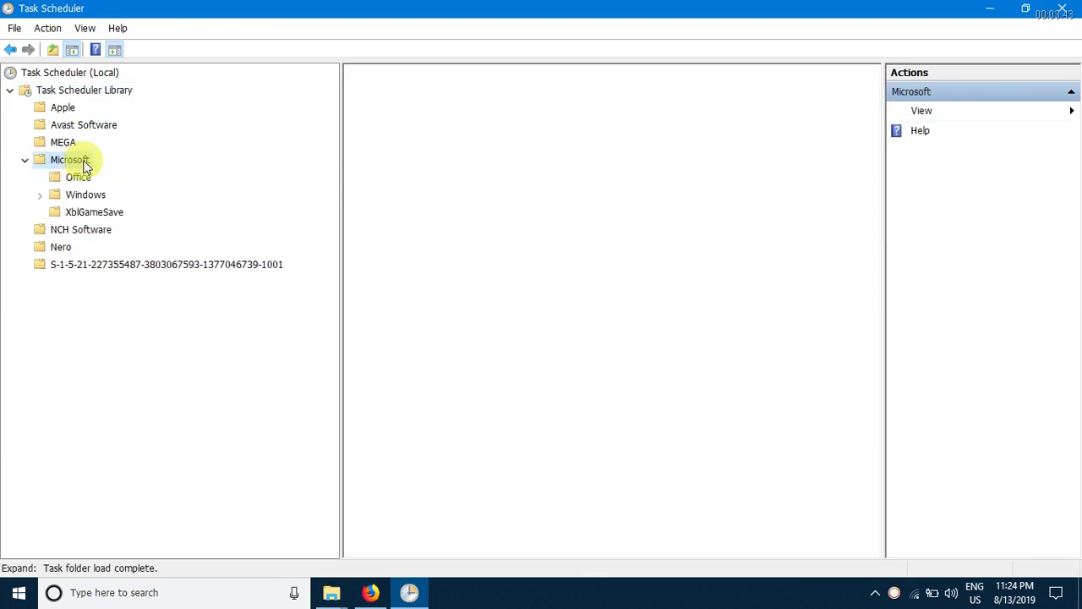
double_click(76, 194)
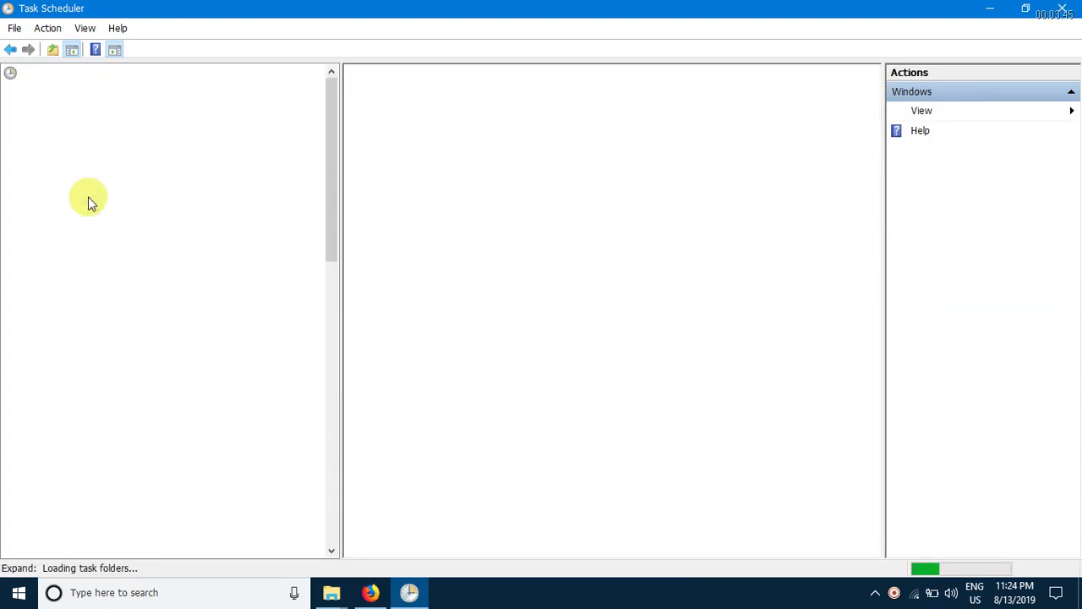
scroll(212, 210, down, 6)
scroll(211, 210, down, 18)
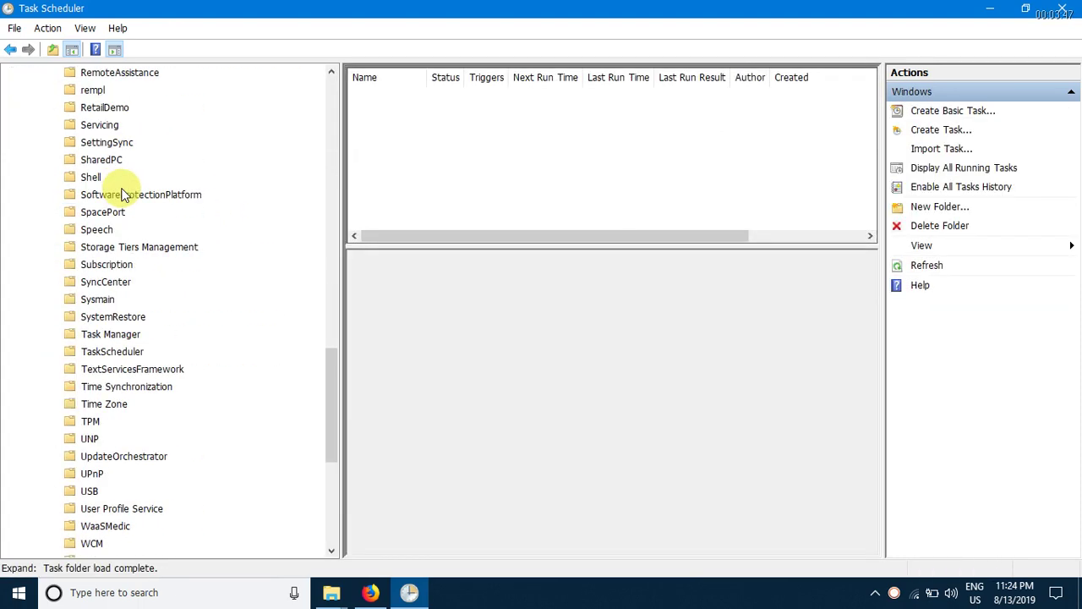
click(133, 373)
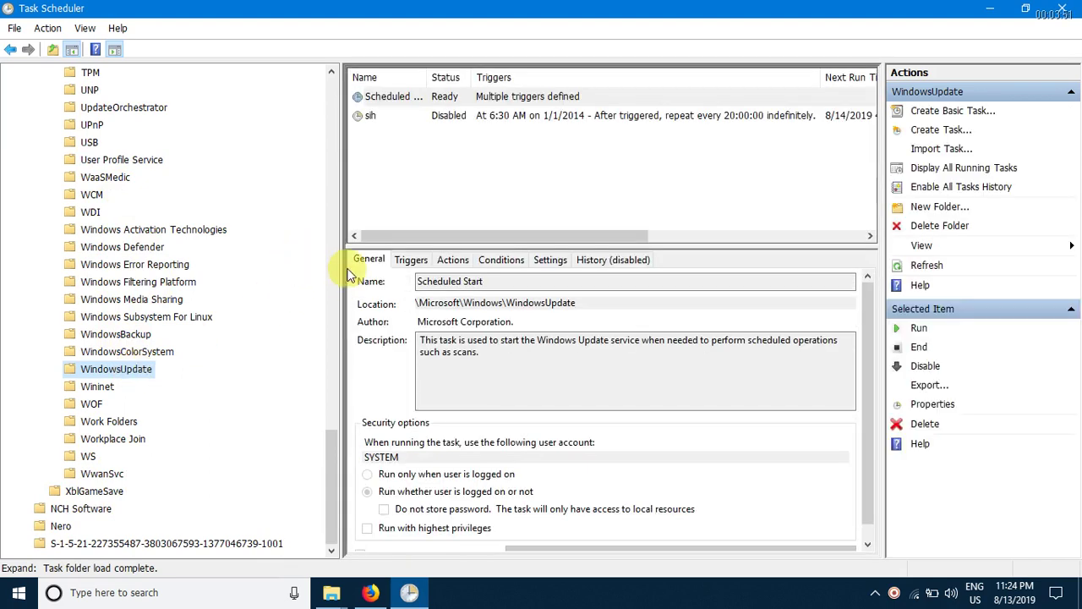
Disable the Scheduled Start task in the WindowsUpdate folder.
click(452, 100)
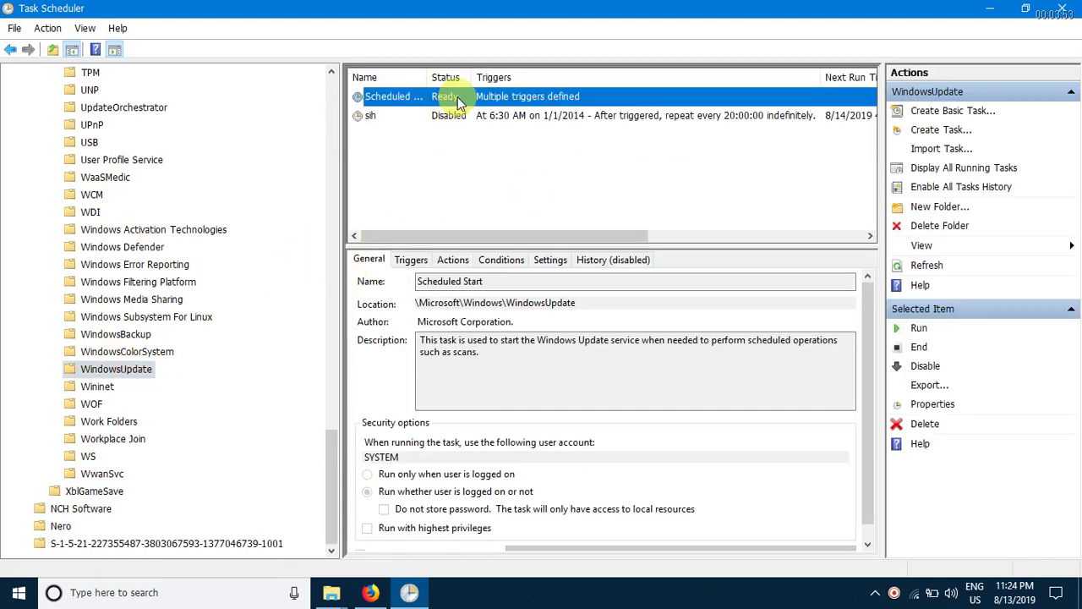
right_click(457, 98)
click(510, 144)
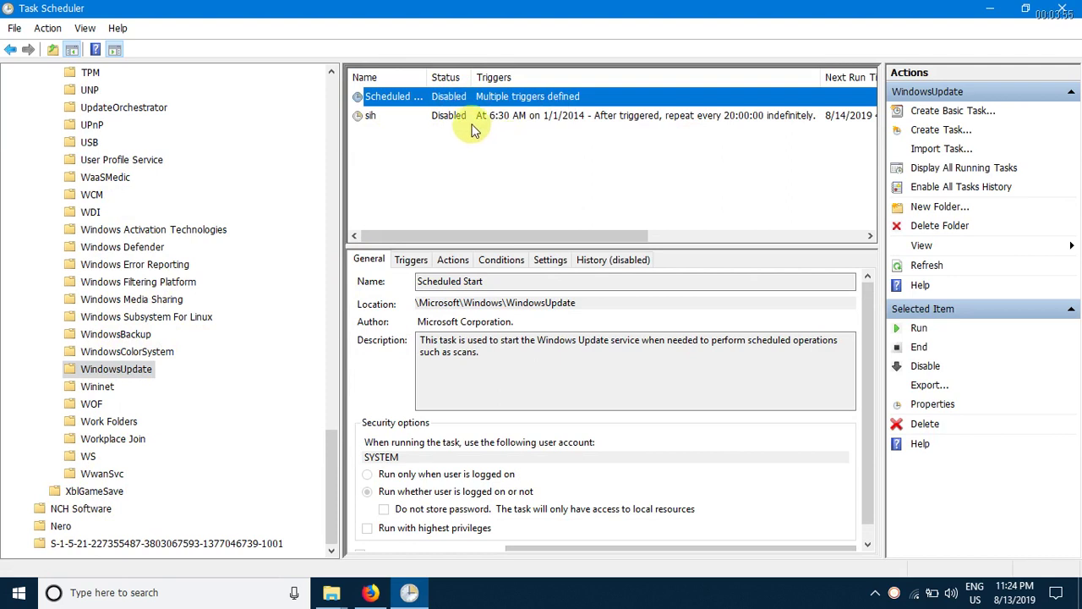
Check the sih task in the WindowsUpdate folder, then close Task Scheduler and refresh the desktop.
click(471, 115)
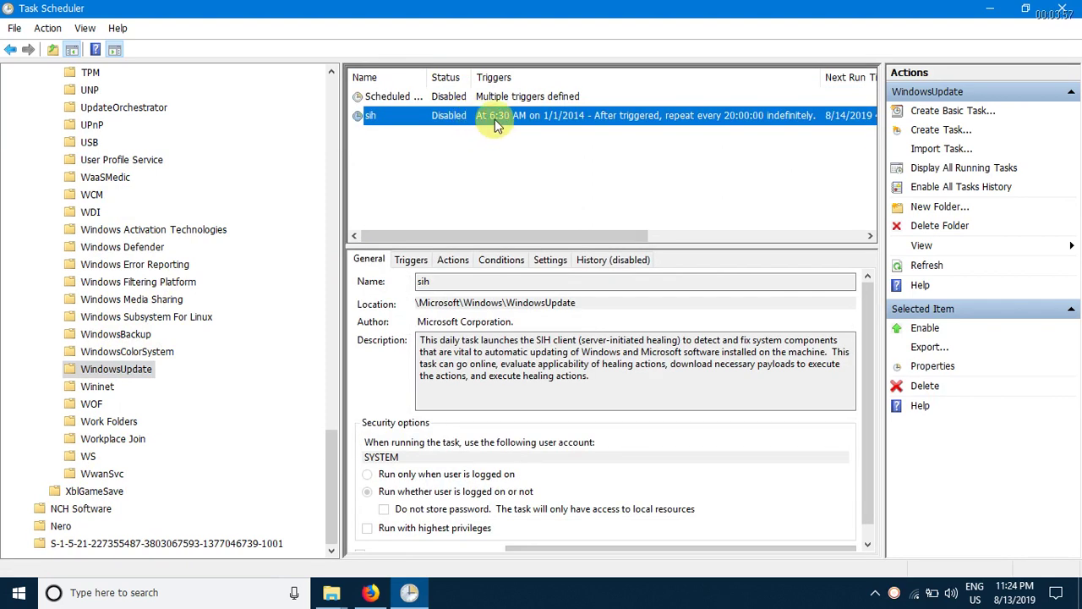
right_click(494, 119)
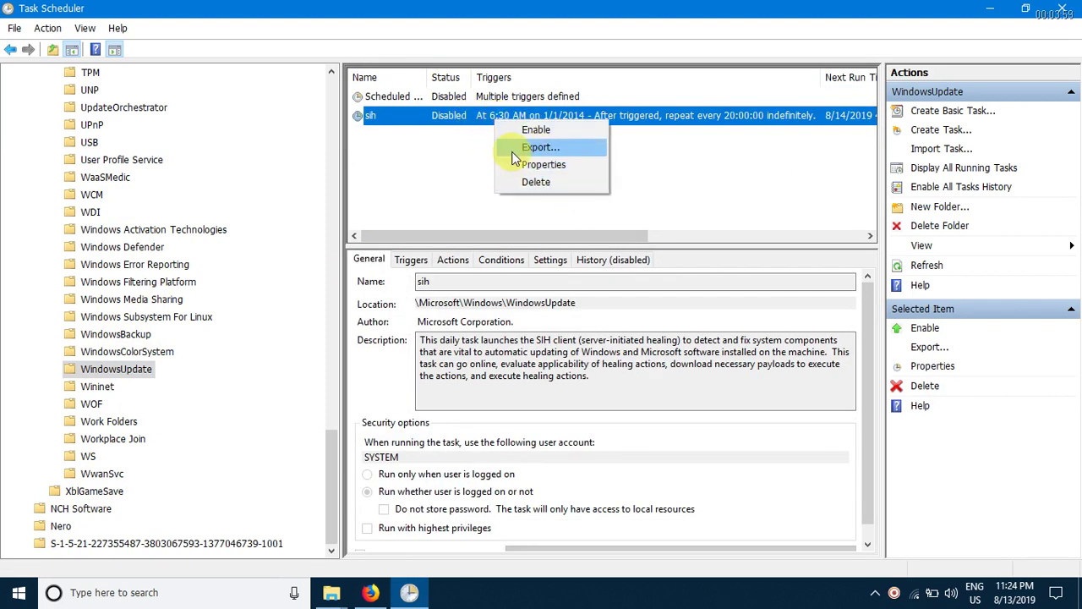
click(441, 137)
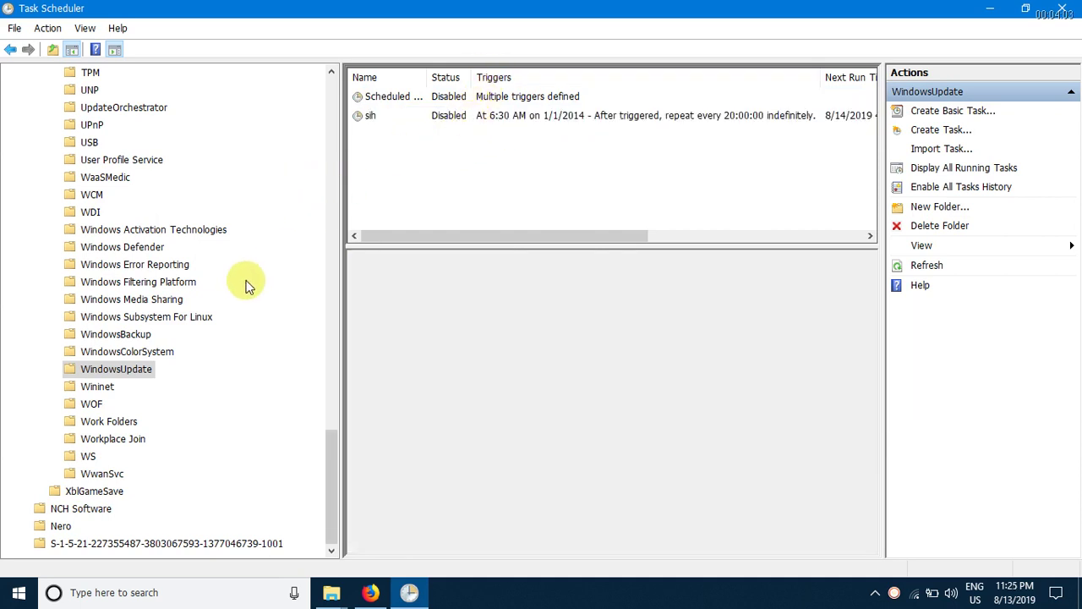
click(145, 369)
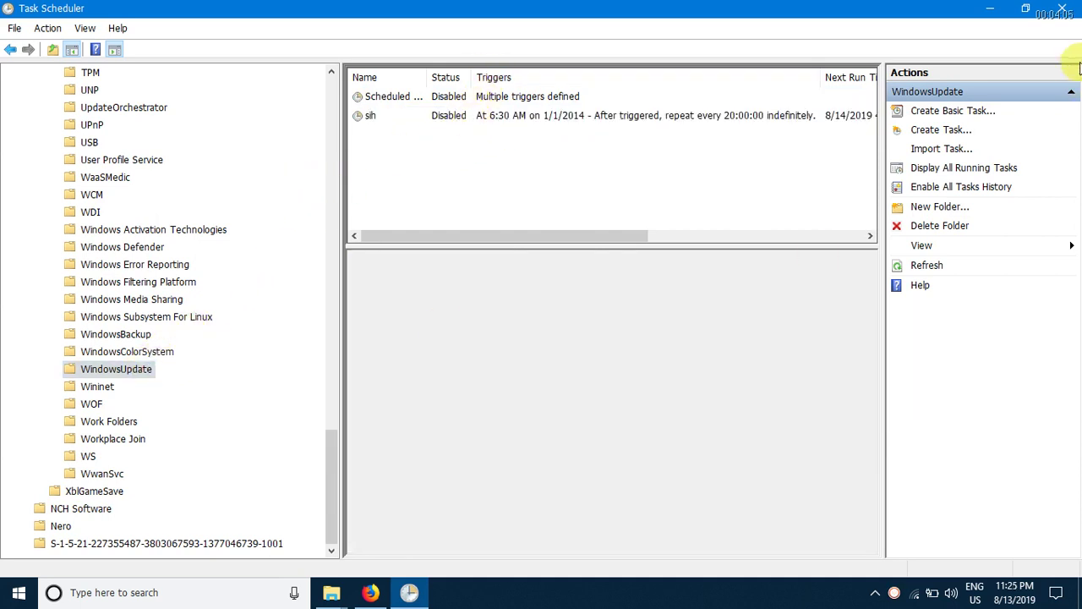
click(1062, 8)
right_click(751, 7)
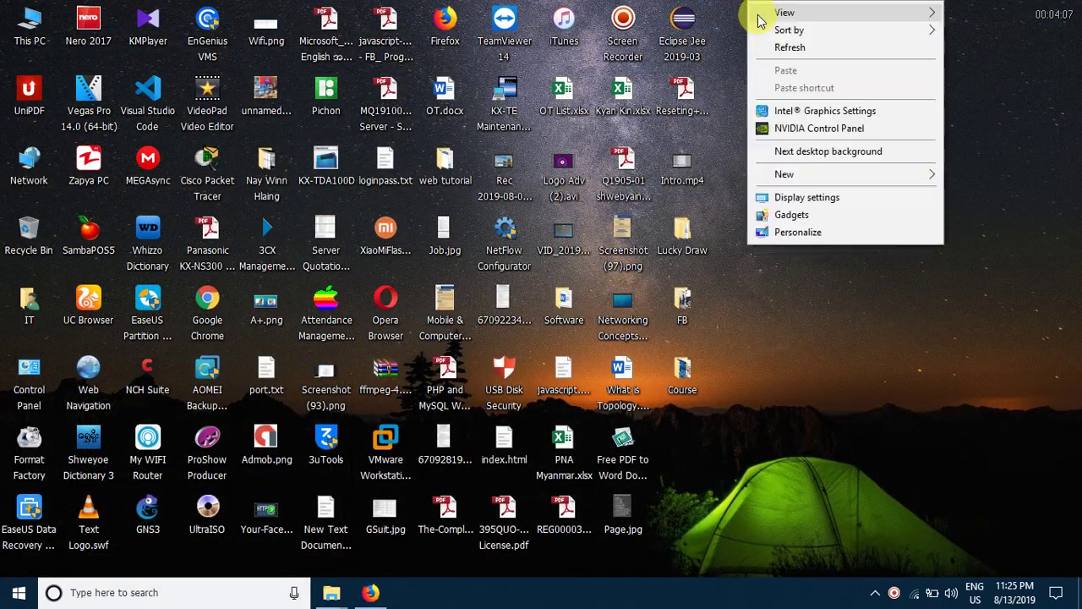
click(768, 45)
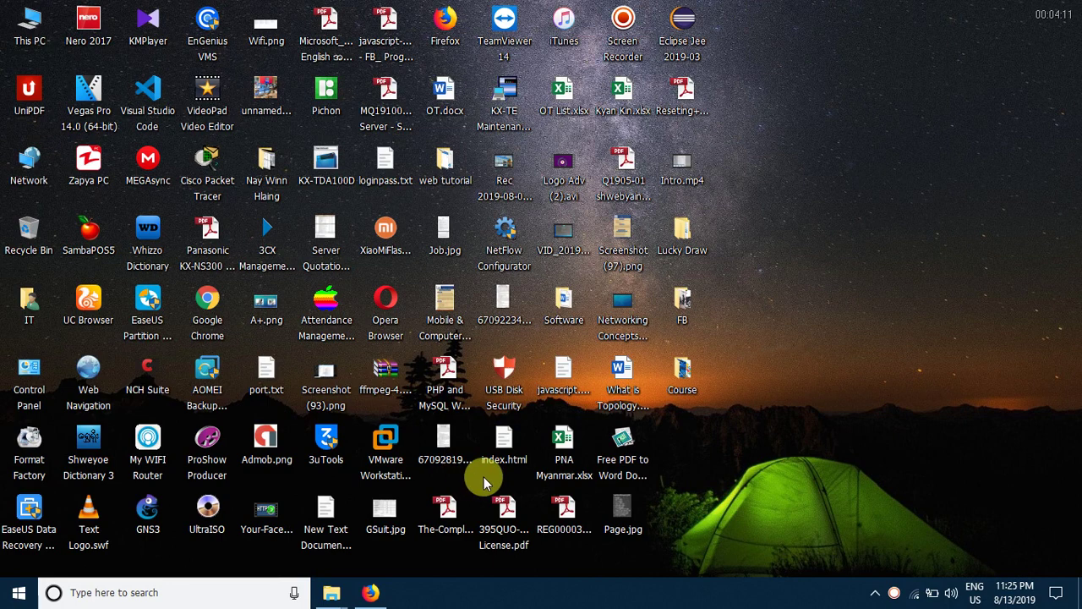
Run msconfig to open System Configuration and show its list of services.
key(super+r)
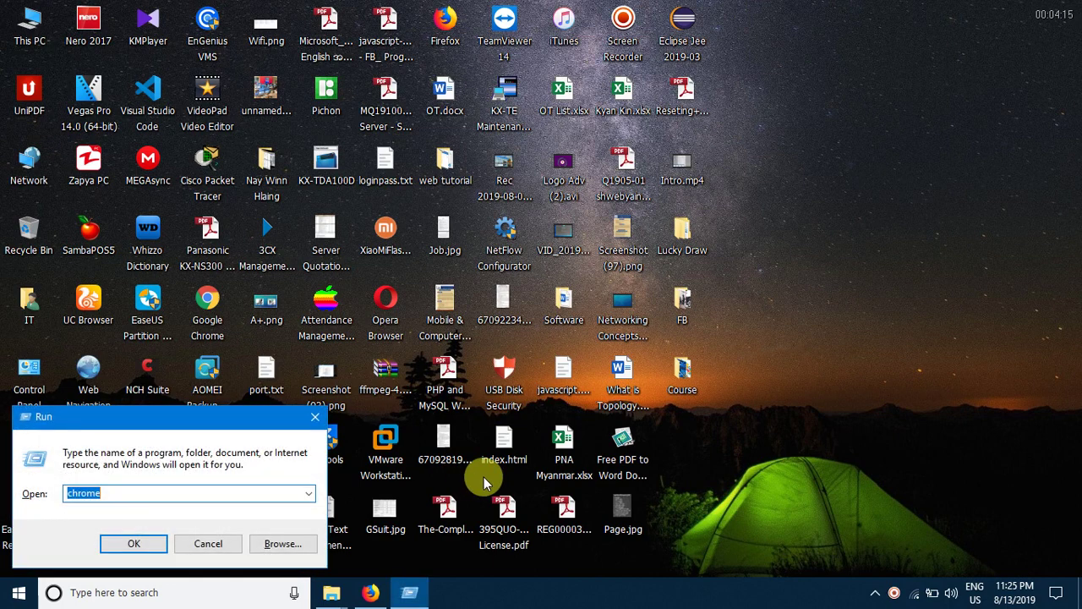
text(msconfig)
key(Return)
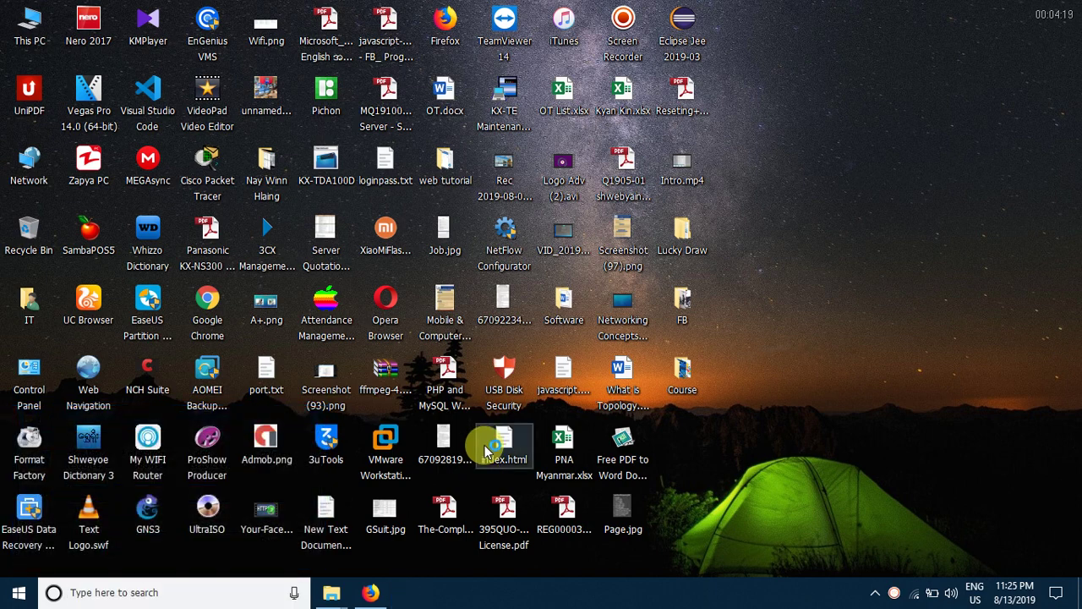
key(super+r)
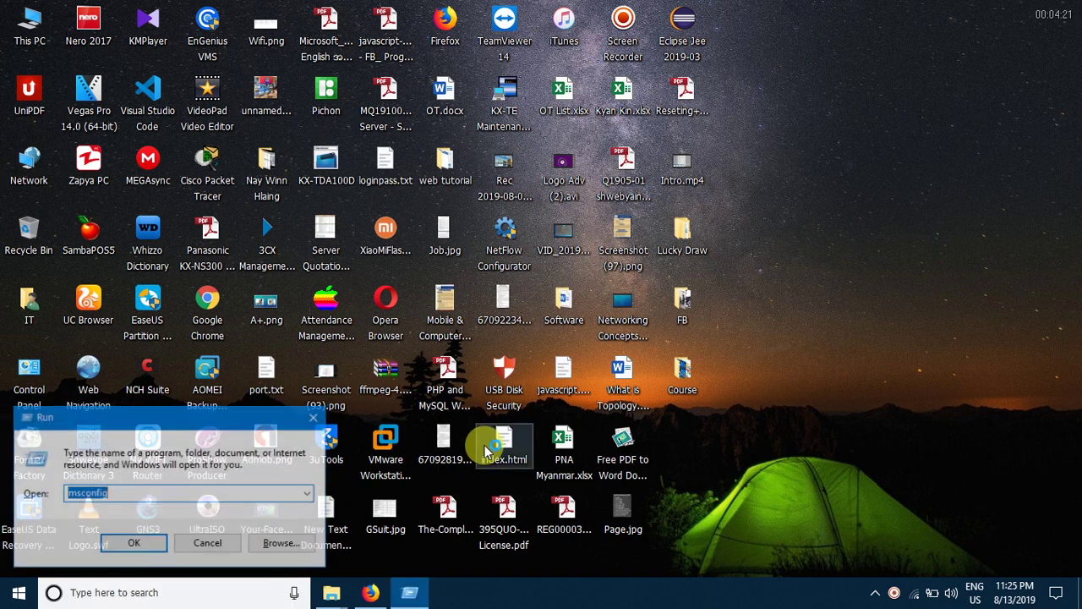
key(Return)
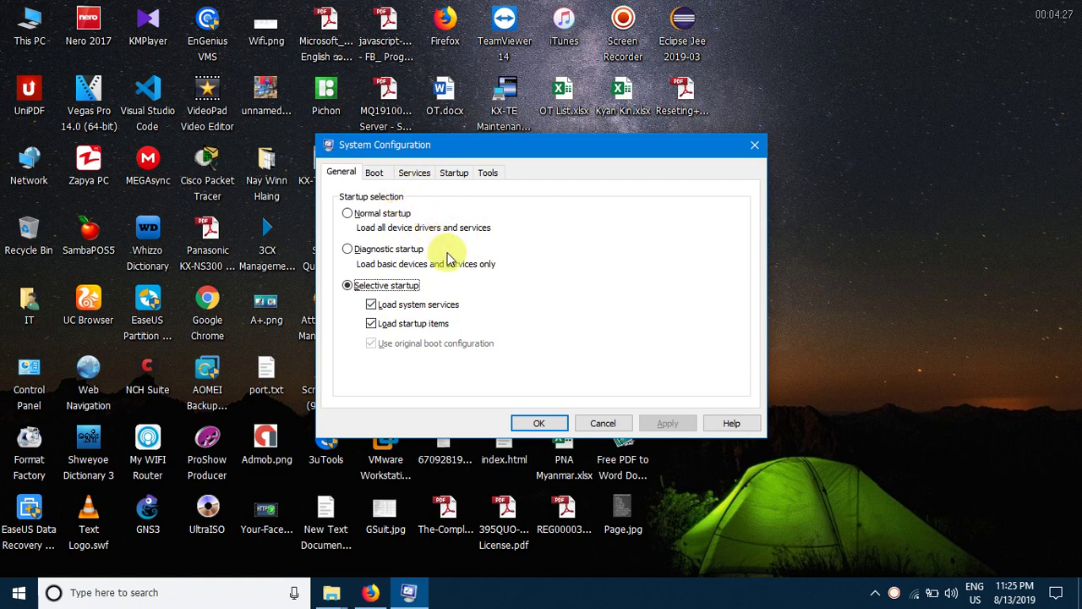
click(409, 175)
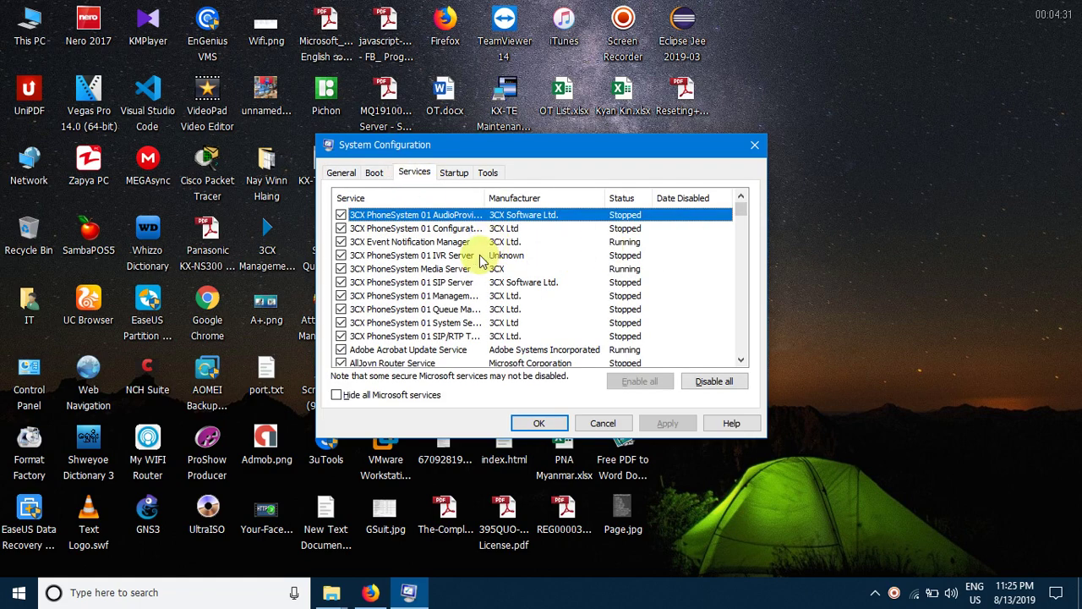
Look down through the System Configuration services list for the Windows Update service.
scroll(485, 265, down, 20)
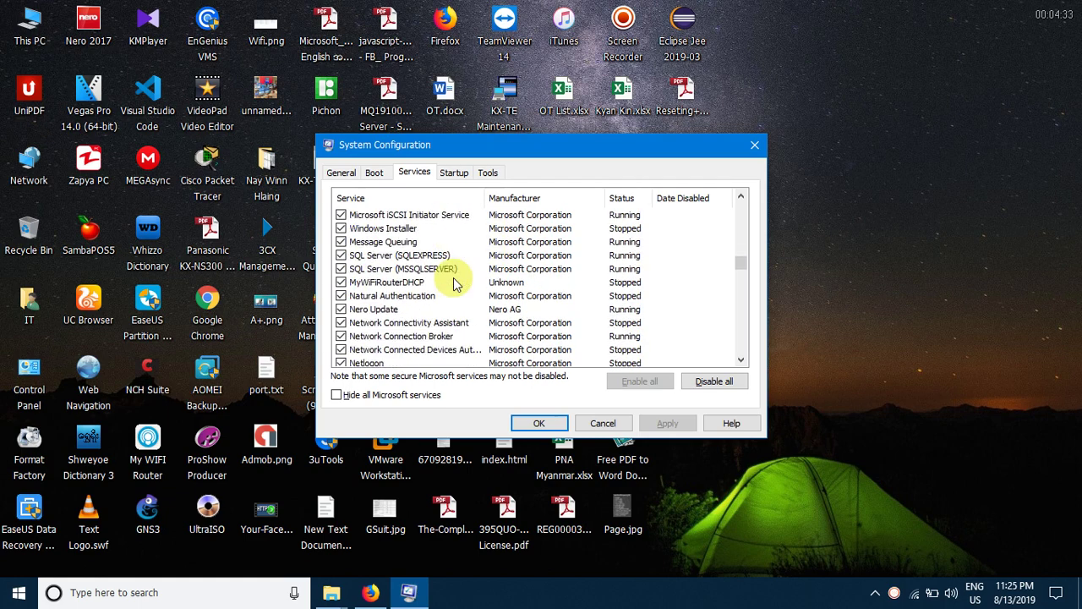
scroll(448, 286, down, 10)
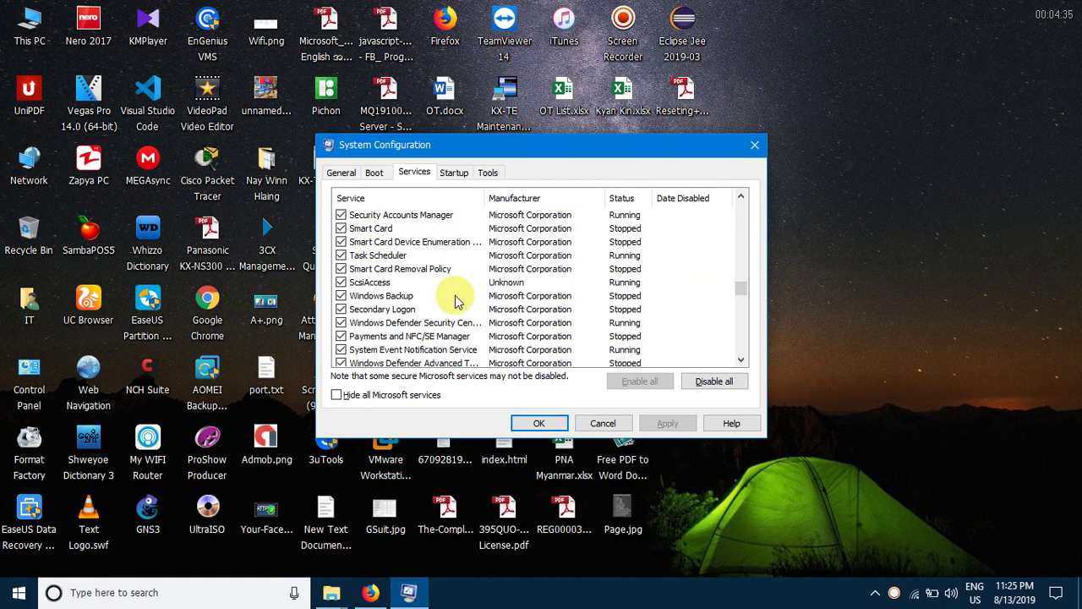
click(427, 283)
scroll(434, 289, down, 5)
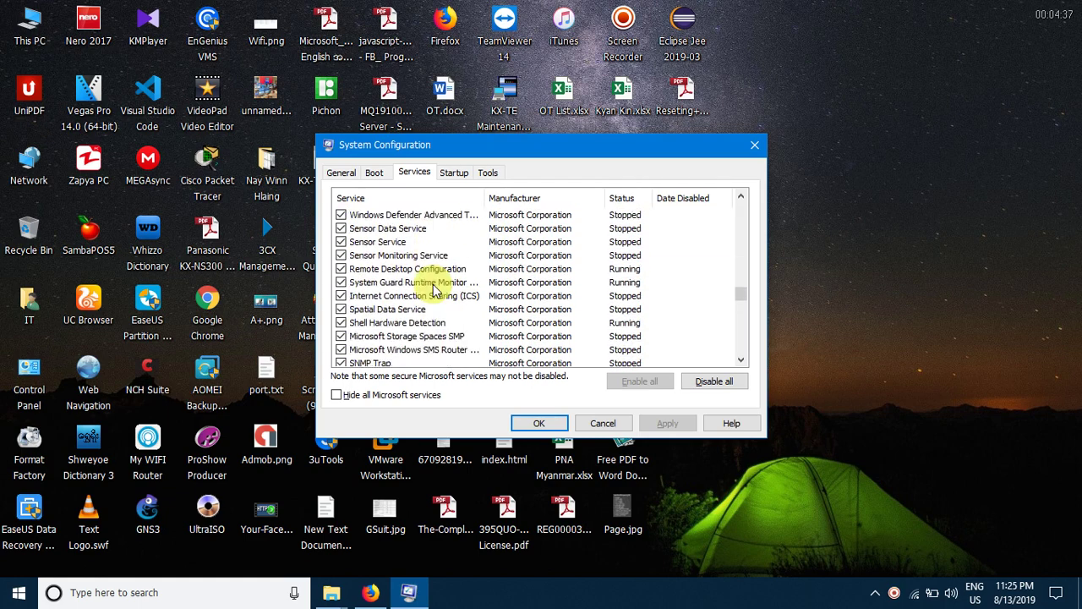
scroll(433, 289, down, 3)
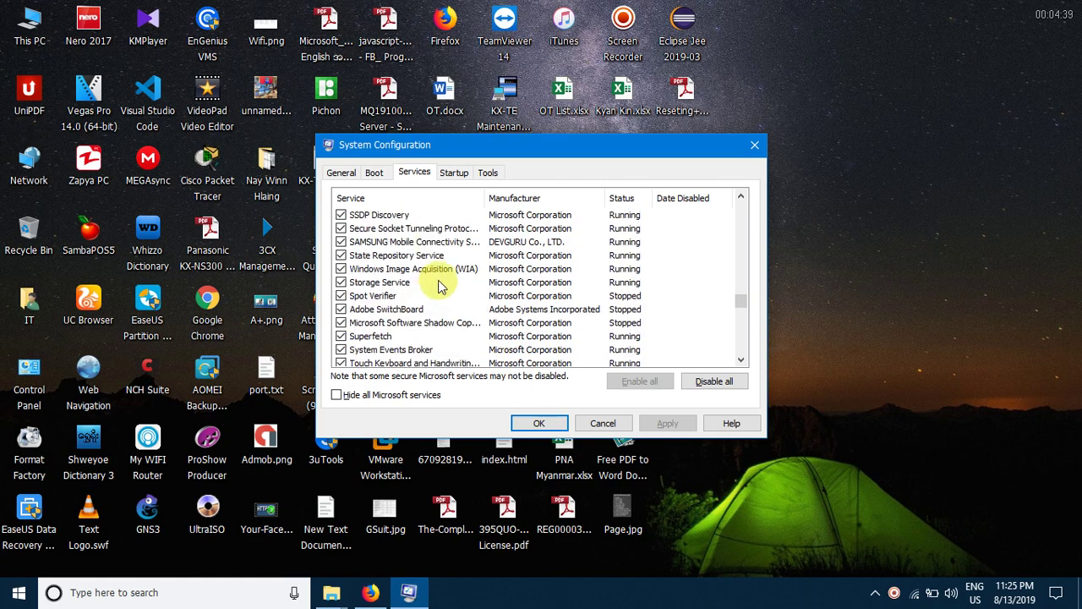
scroll(438, 287, up, 1)
scroll(438, 287, up, 1)
scroll(438, 287, down, 4)
scroll(438, 288, down, 3)
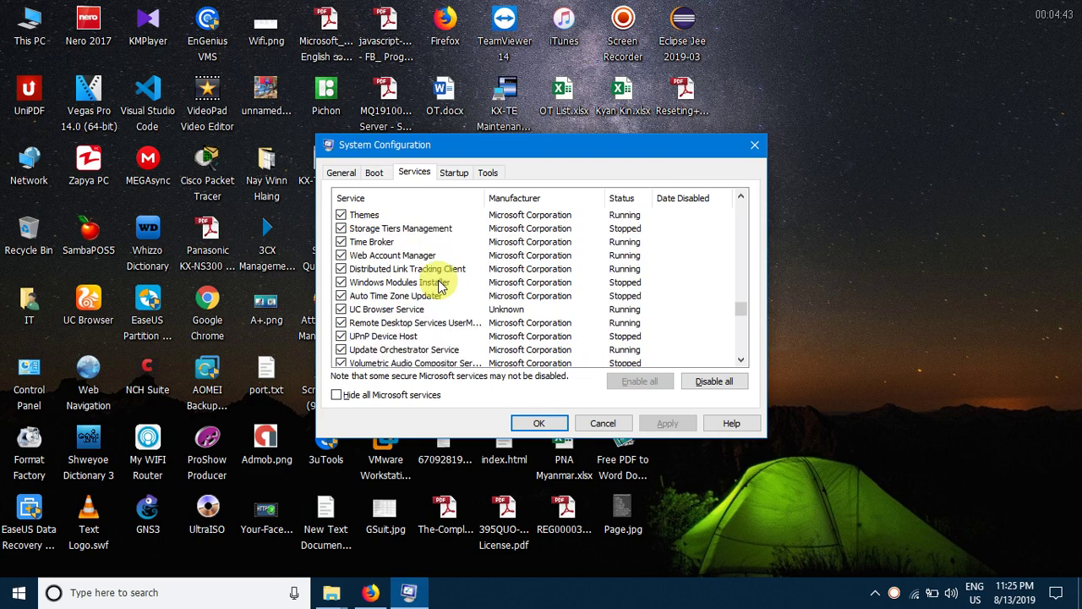
scroll(438, 288, down, 2)
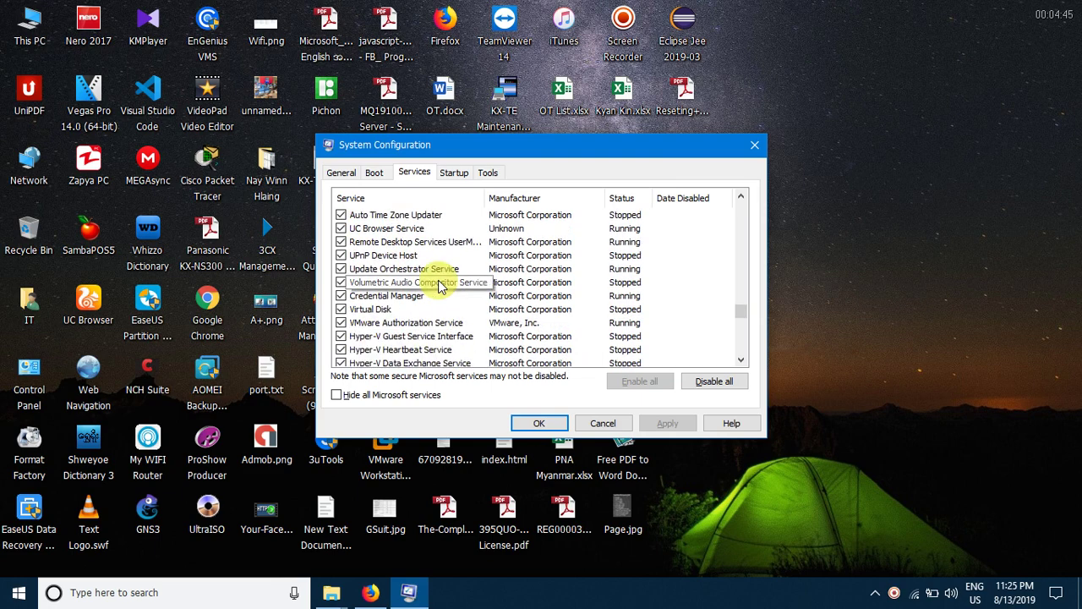
scroll(438, 288, down, 8)
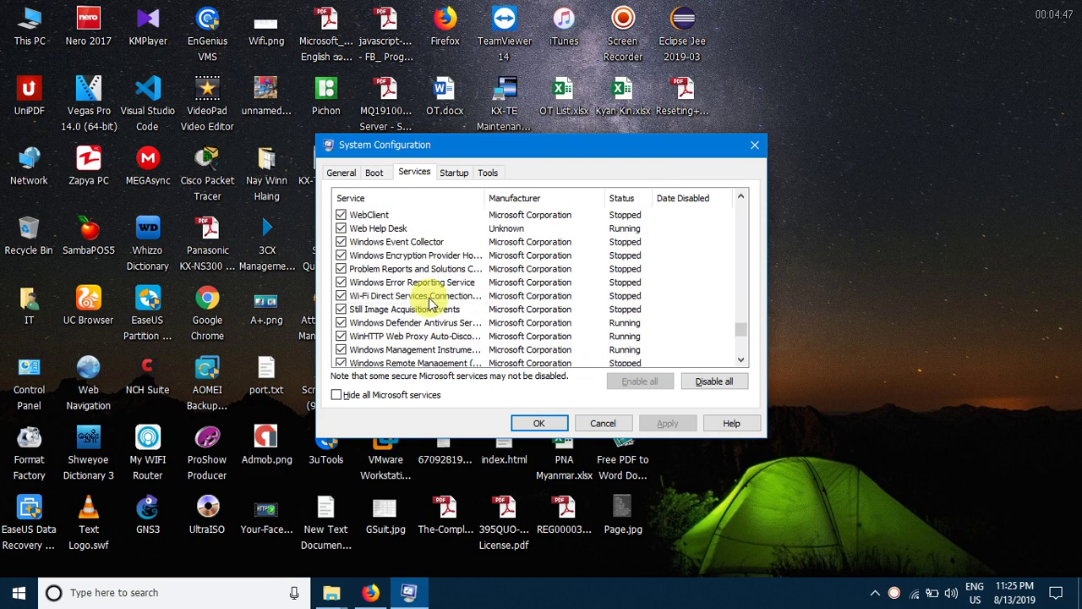
scroll(469, 286, down, 5)
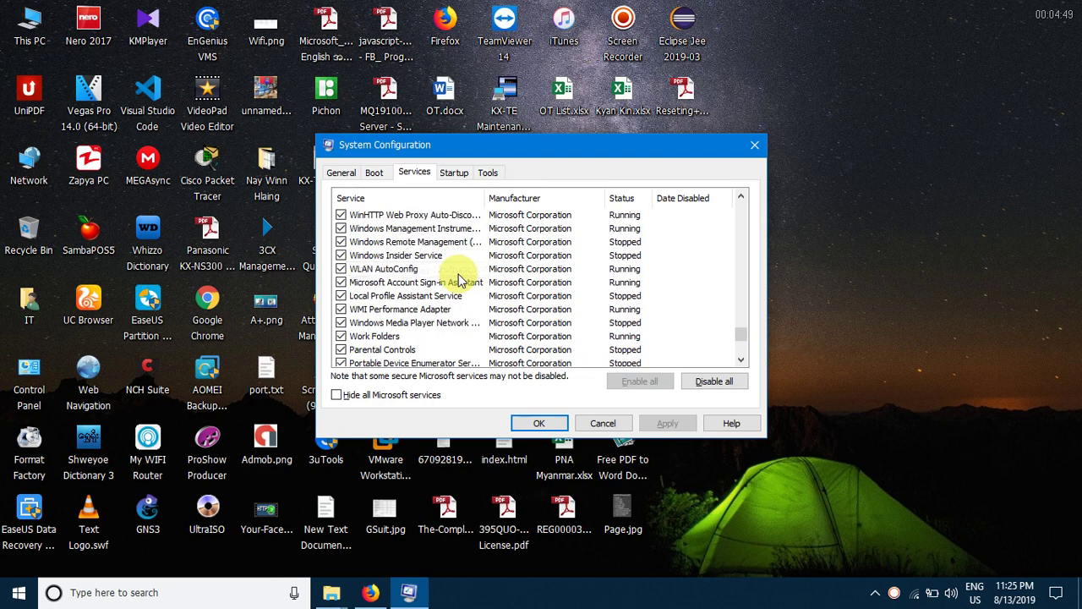
scroll(461, 282, down, 1)
click(412, 295)
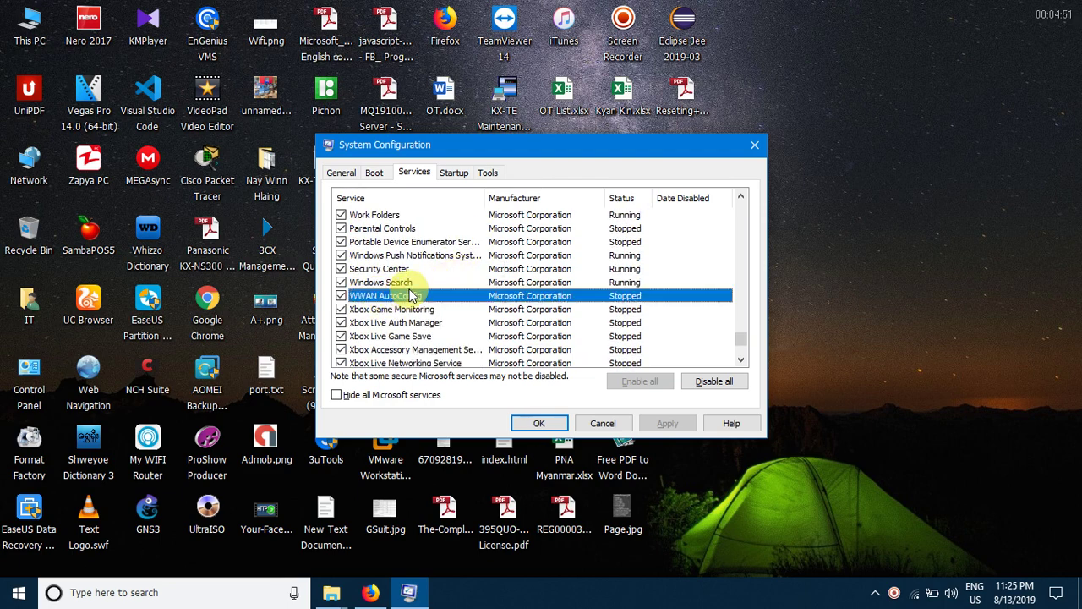
scroll(423, 295, down, 5)
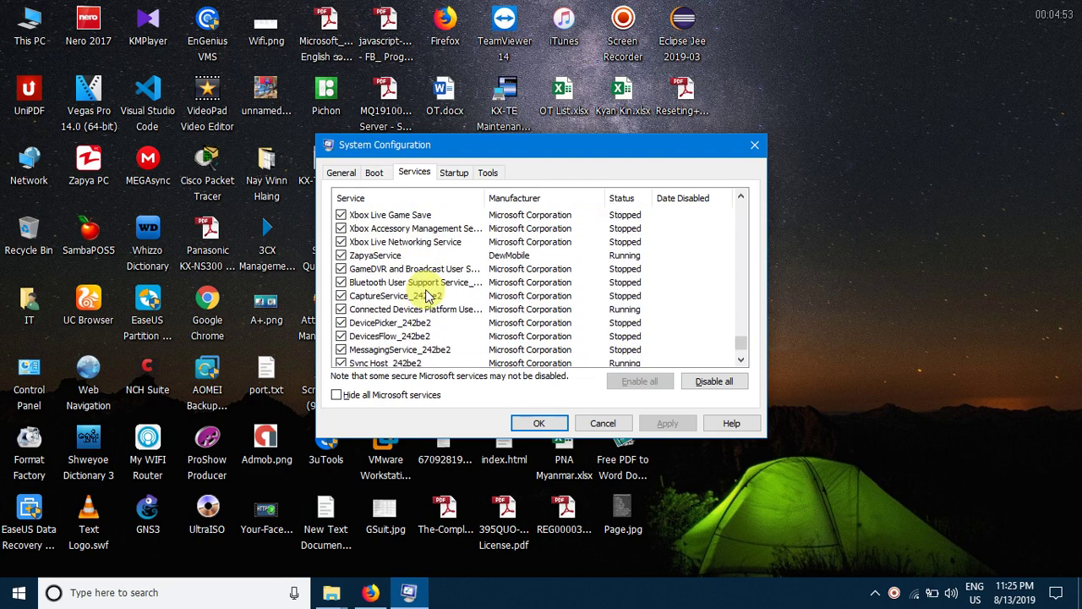
Check the entries around Windows Search and the Xbox services for the Windows Update service.
key(Down)
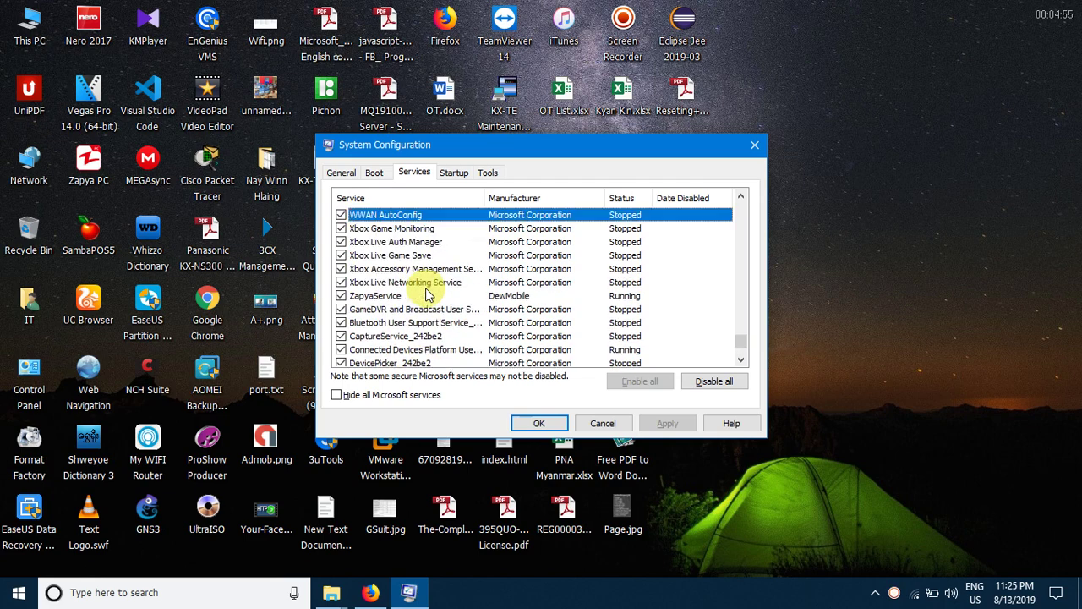
key(Down)
key(Down)
key(Down)
key(Down)
key(Down)
scroll(427, 292, up, 1)
key(Down)
key(Down)
key(Down)
scroll(427, 290, down, 1)
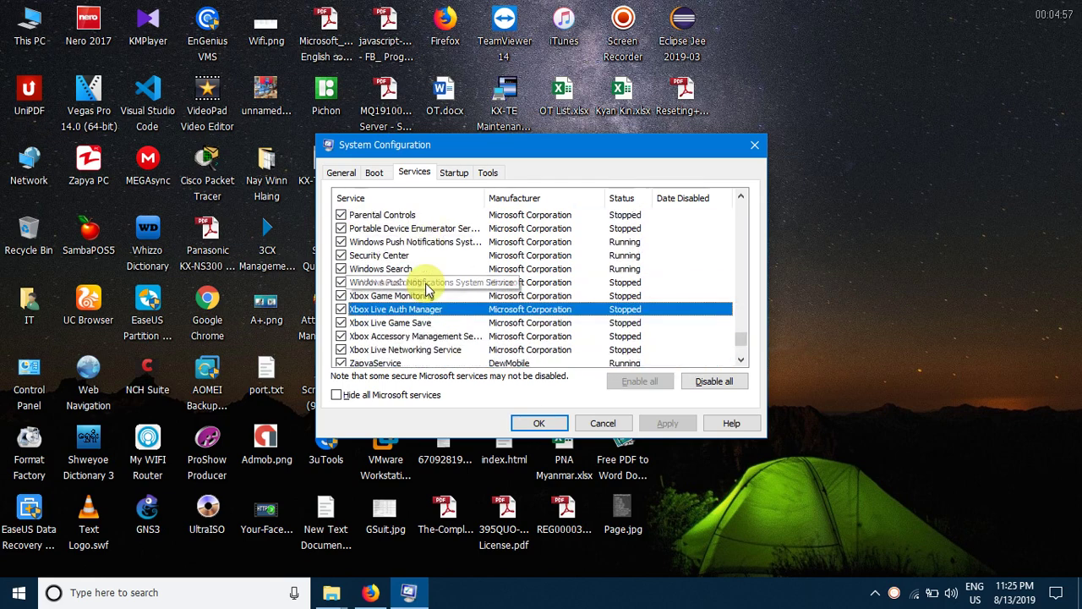
click(425, 288)
scroll(425, 287, up, 1)
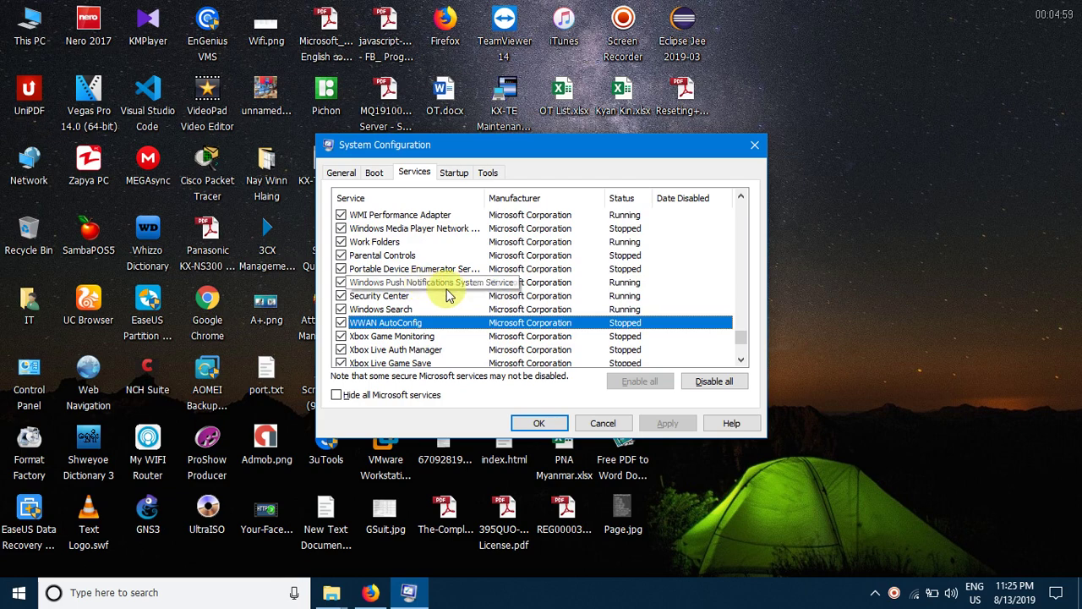
scroll(448, 292, up, 1)
scroll(449, 290, up, 1)
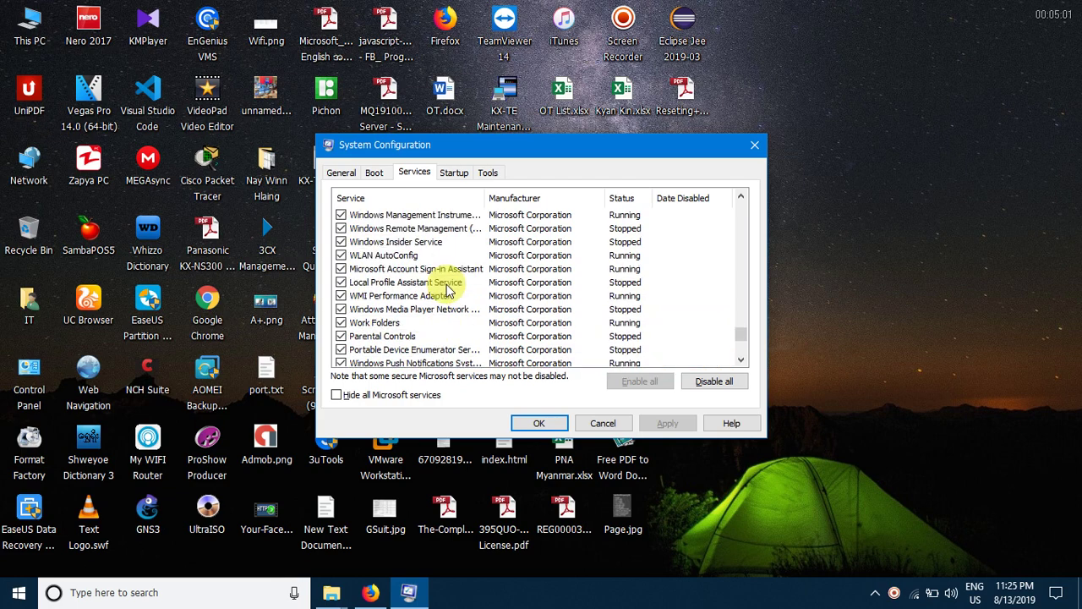
Look back up the services list from Local Profile Assistant Service to the Update Orchestrator Service area for update-related services.
click(434, 285)
scroll(434, 285, up, 2)
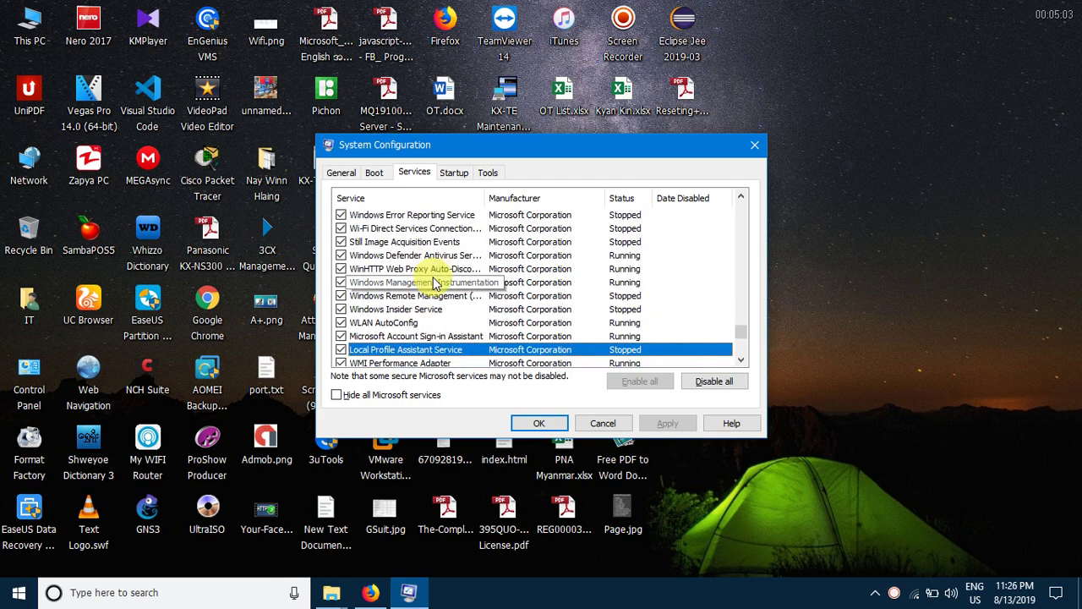
scroll(434, 284, up, 2)
click(434, 282)
scroll(434, 282, up, 2)
click(431, 269)
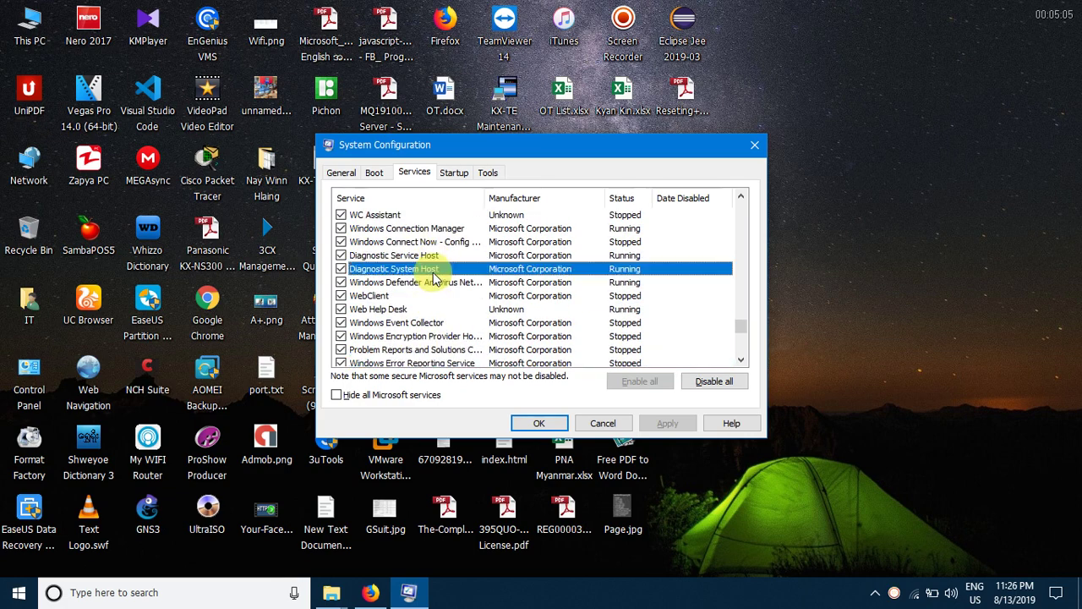
scroll(432, 285, up, 2)
click(431, 282)
scroll(431, 285, up, 1)
click(431, 282)
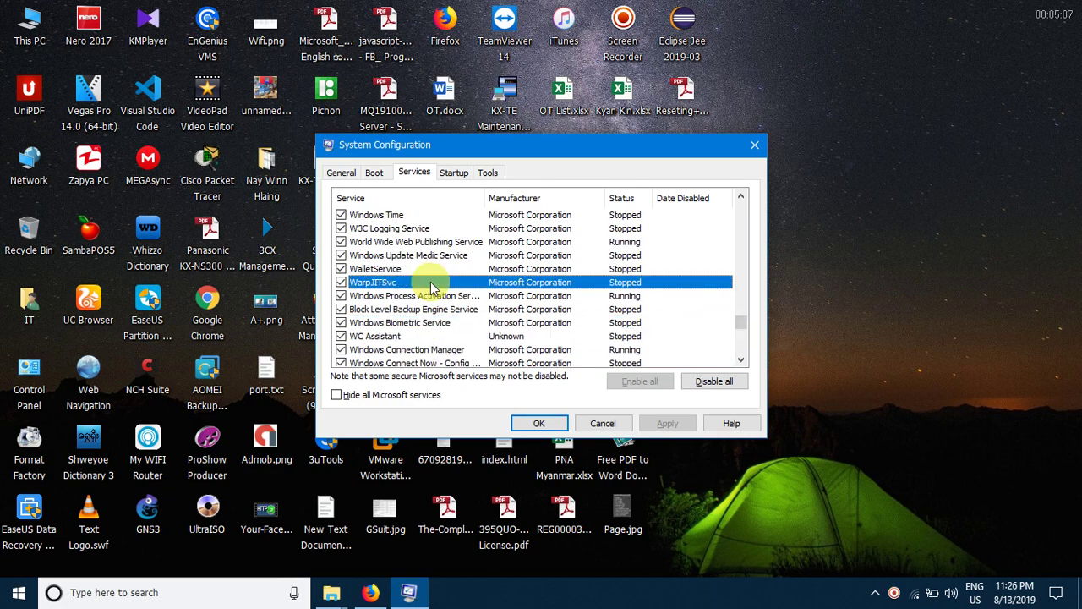
scroll(432, 285, up, 1)
click(429, 272)
scroll(429, 275, up, 1)
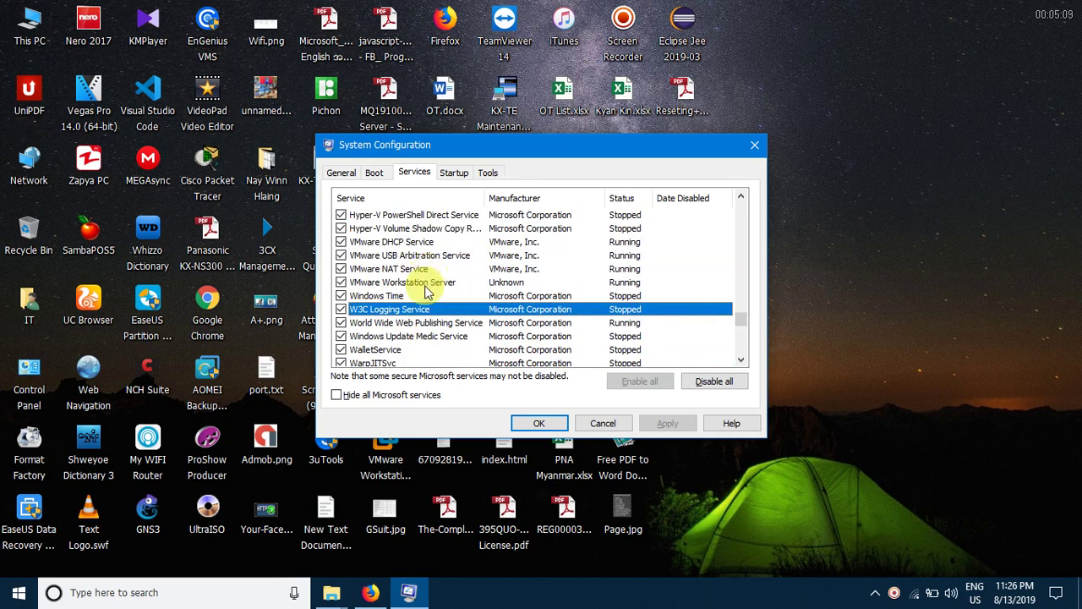
click(430, 280)
scroll(429, 277, up, 1)
scroll(428, 281, up, 4)
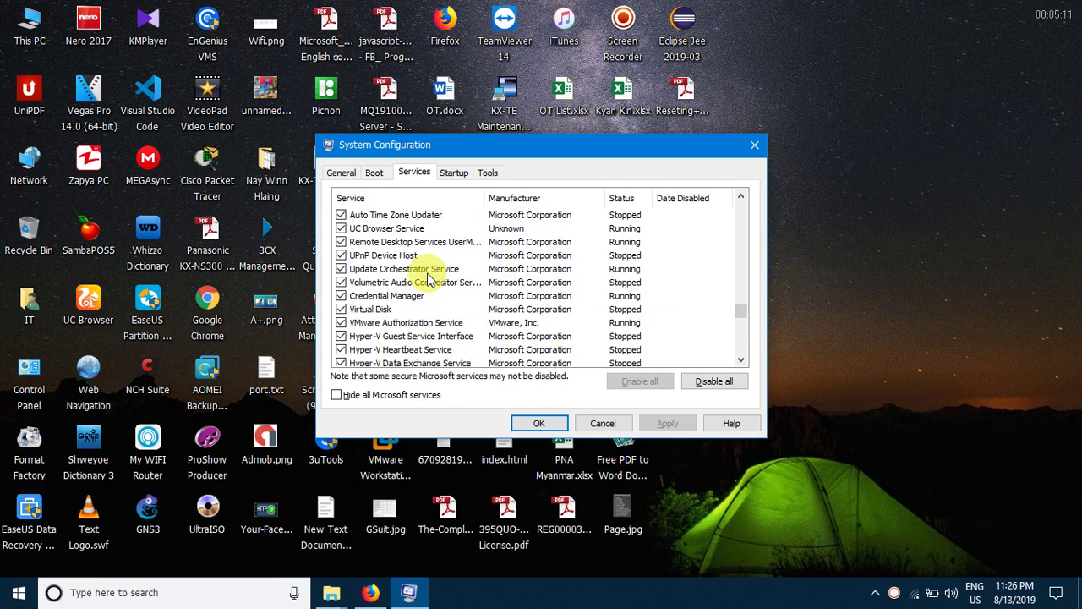
Recheck the services from the Hyper-V entries down to the end of the list for Windows Update.
scroll(440, 288, down, 7)
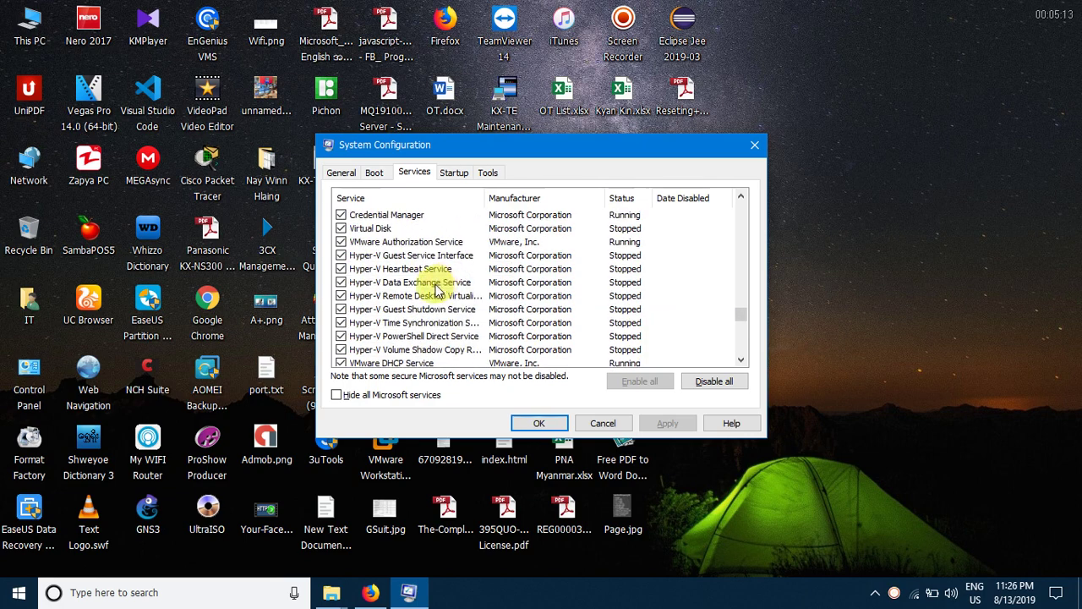
scroll(431, 290, down, 1)
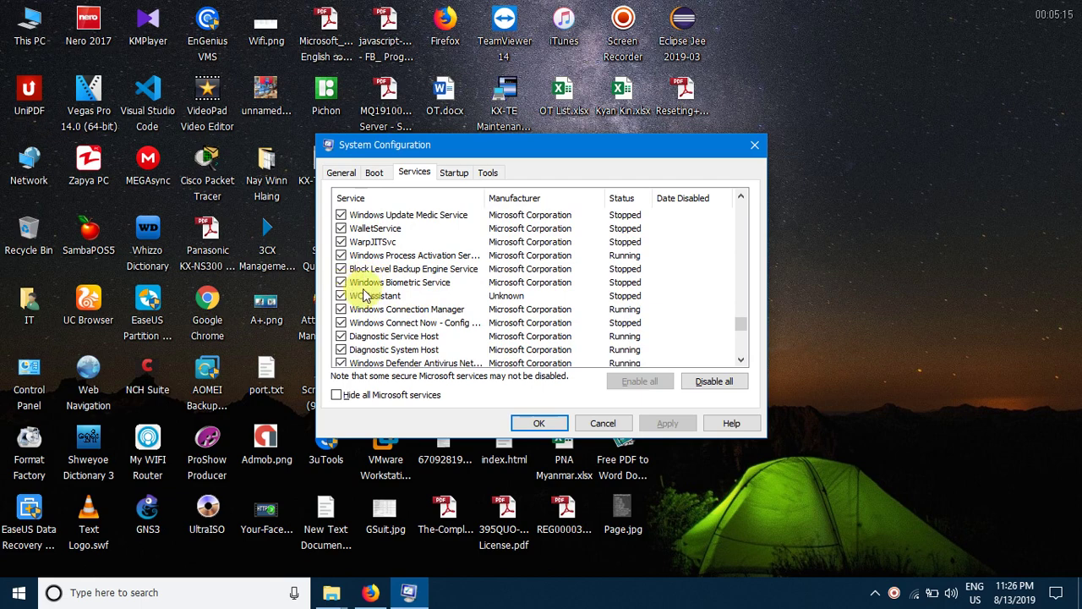
scroll(373, 292, down, 3)
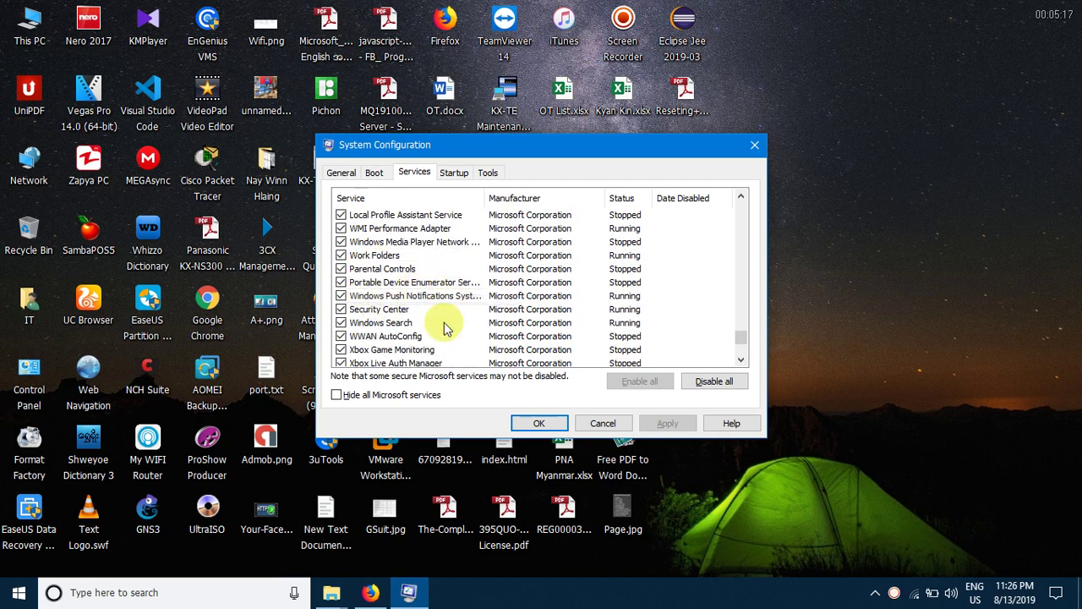
scroll(440, 326, down, 2)
scroll(440, 326, down, 2)
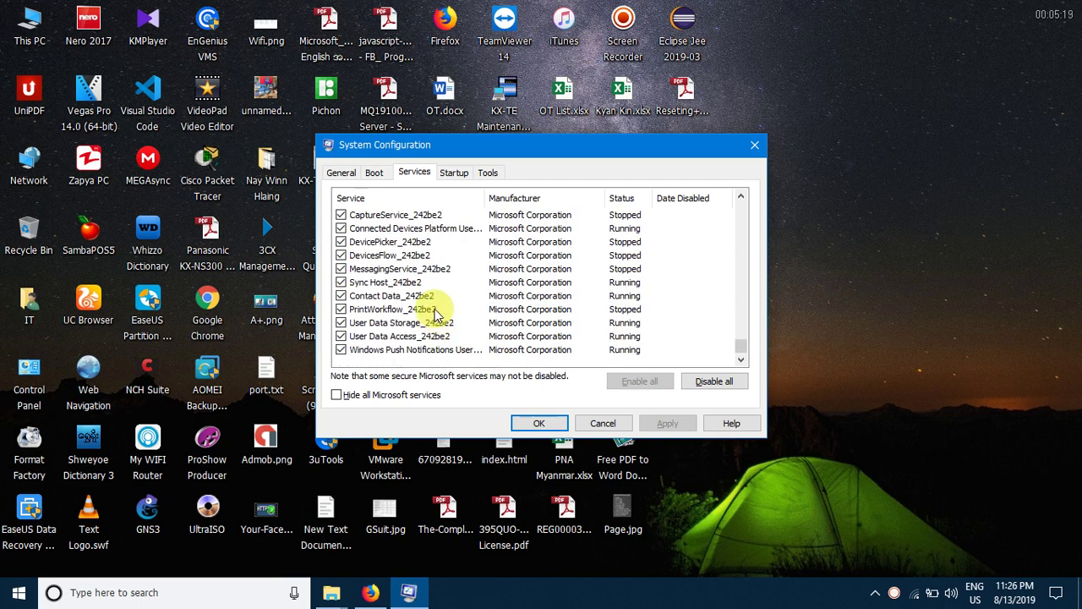
Look through the services from the end of the list back to the first entry for a Windows Update service.
scroll(444, 321, up, 5)
scroll(459, 315, up, 3)
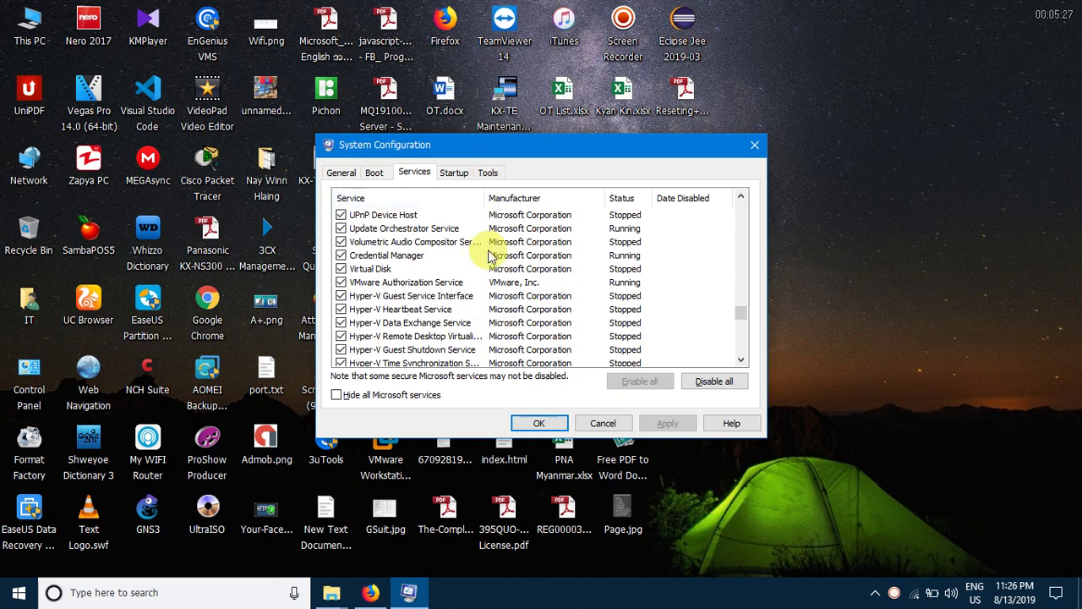
scroll(490, 254, up, 3)
scroll(491, 256, up, 10)
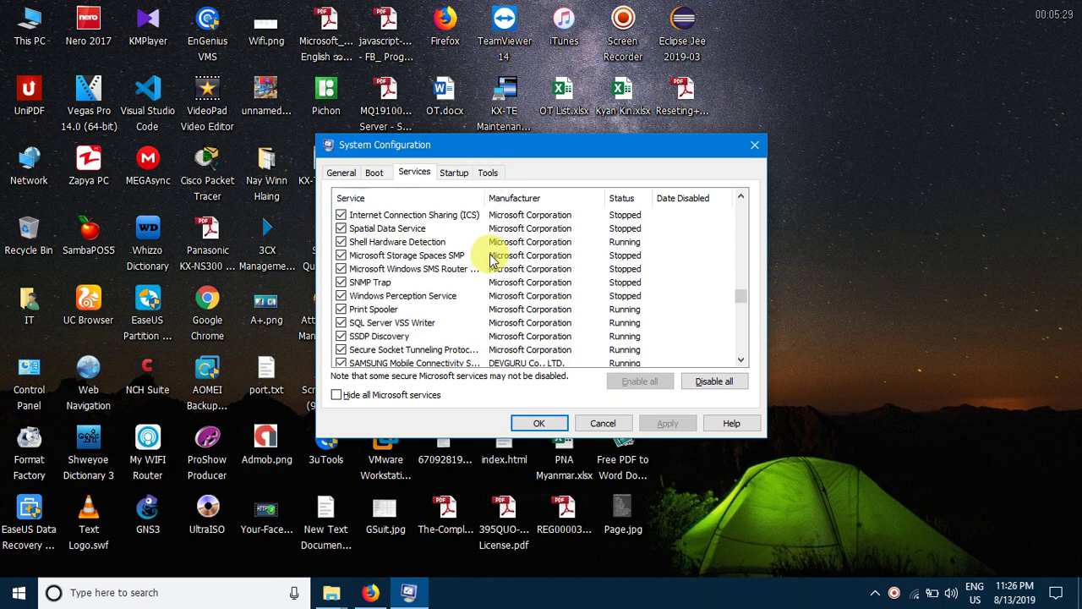
scroll(473, 262, up, 7)
click(414, 274)
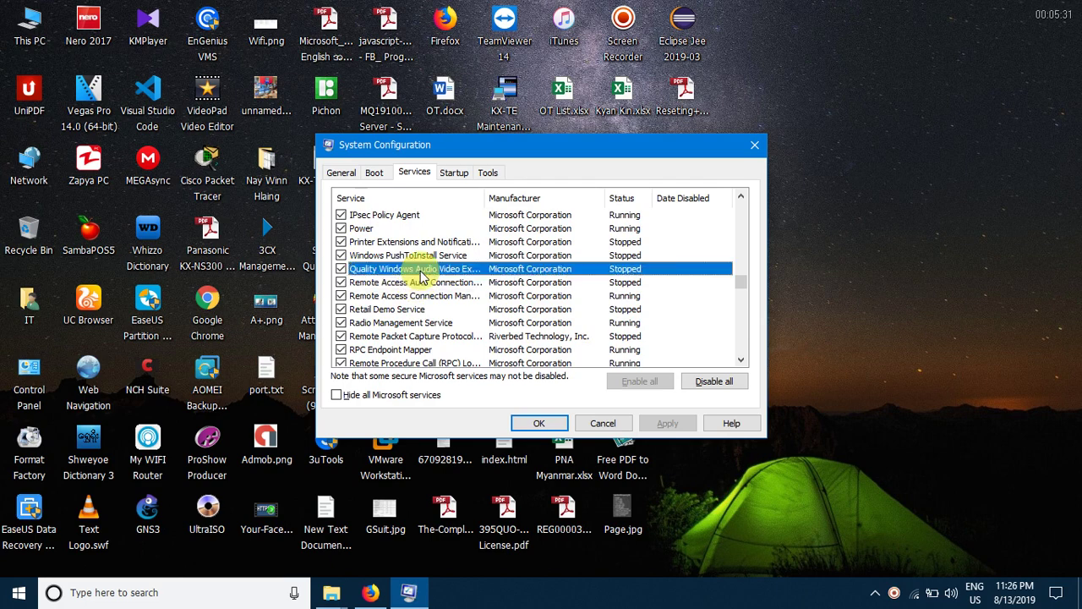
scroll(418, 277, up, 2)
scroll(420, 278, up, 20)
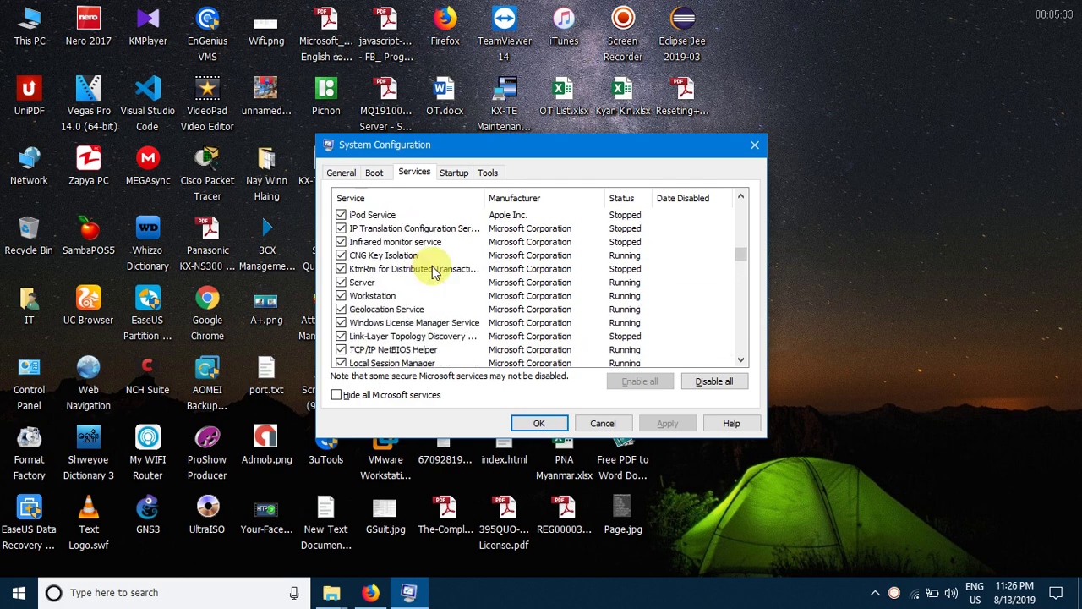
scroll(414, 258, up, 7)
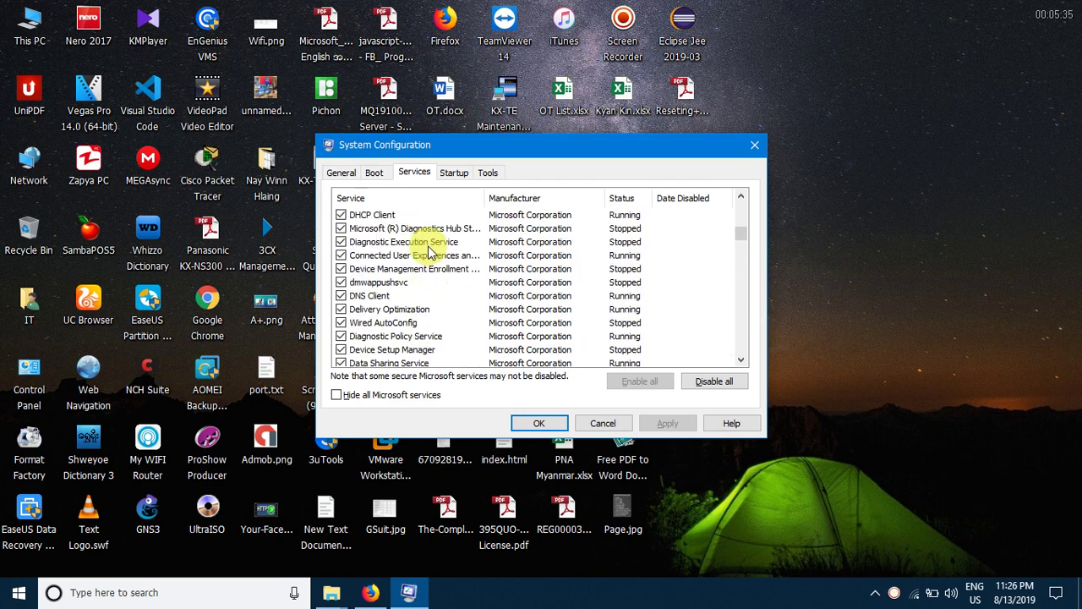
scroll(444, 275, down, 3)
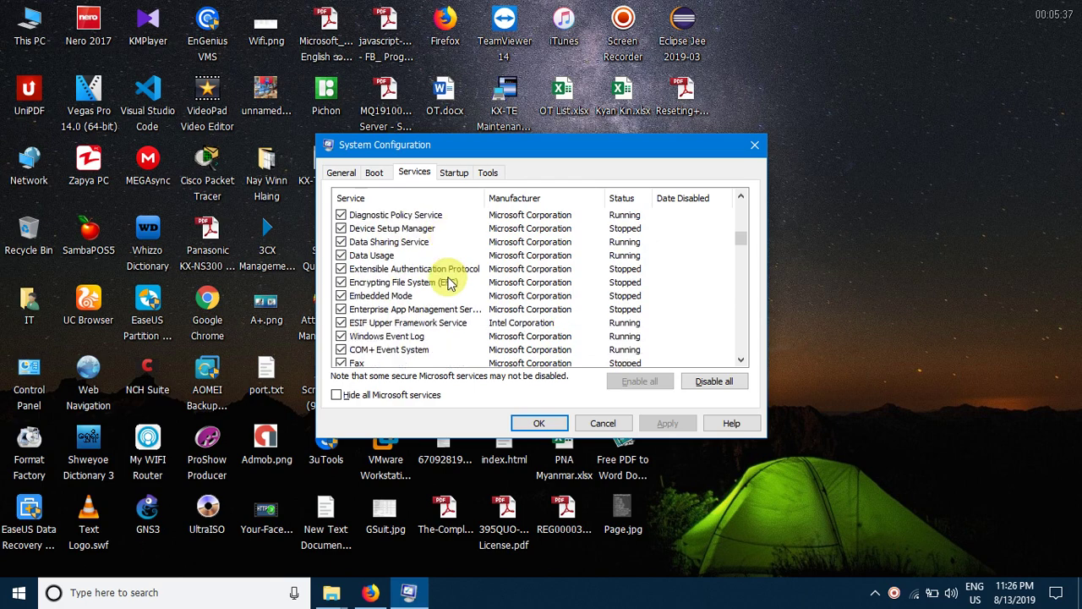
scroll(439, 271, up, 16)
scroll(431, 282, down, 4)
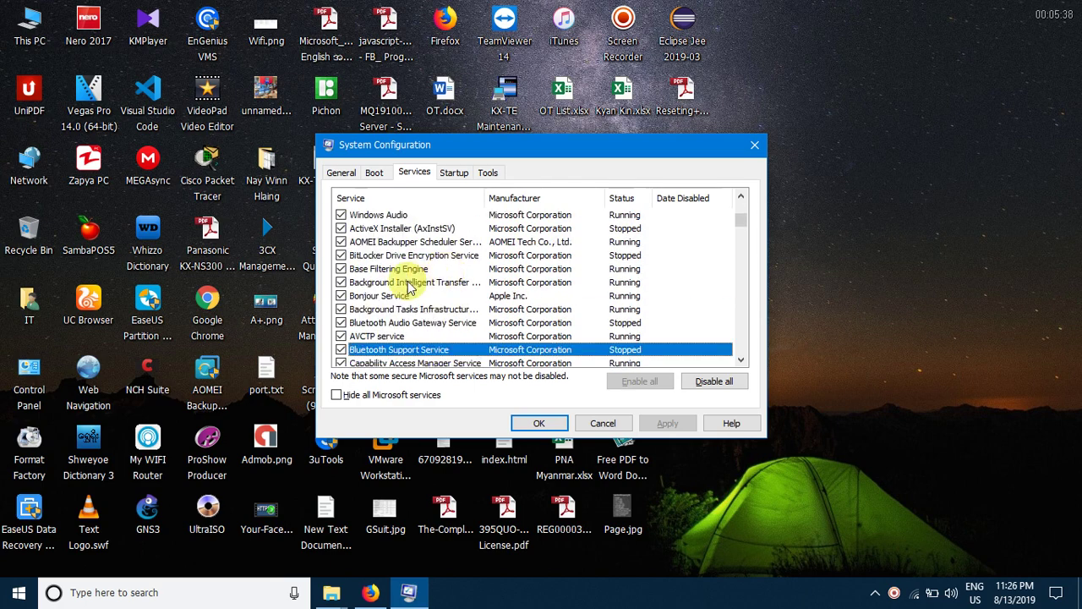
scroll(354, 279, up, 1)
click(343, 283)
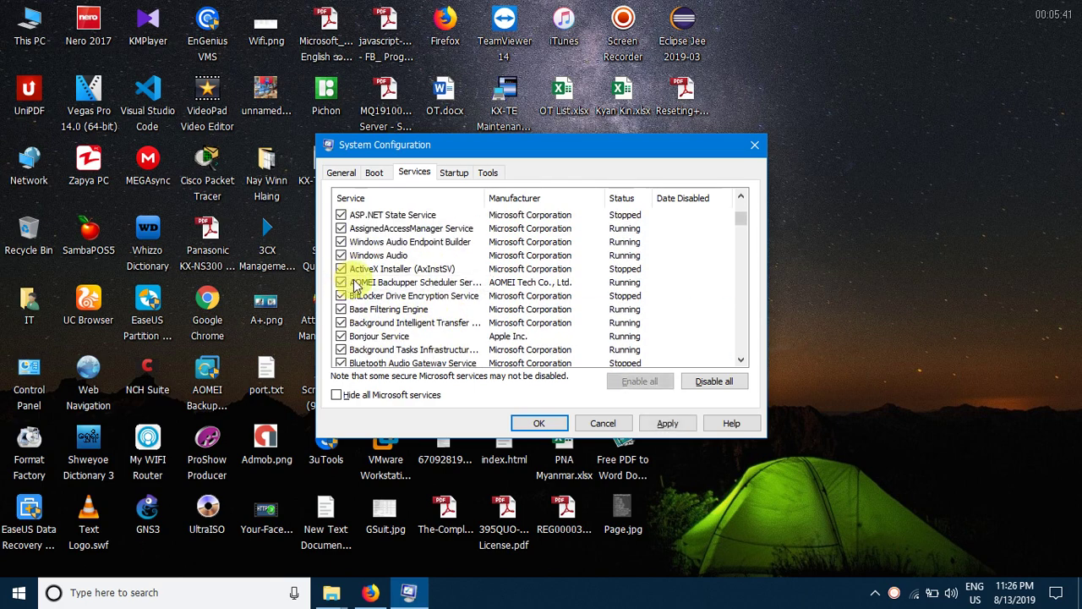
scroll(364, 283, up, 6)
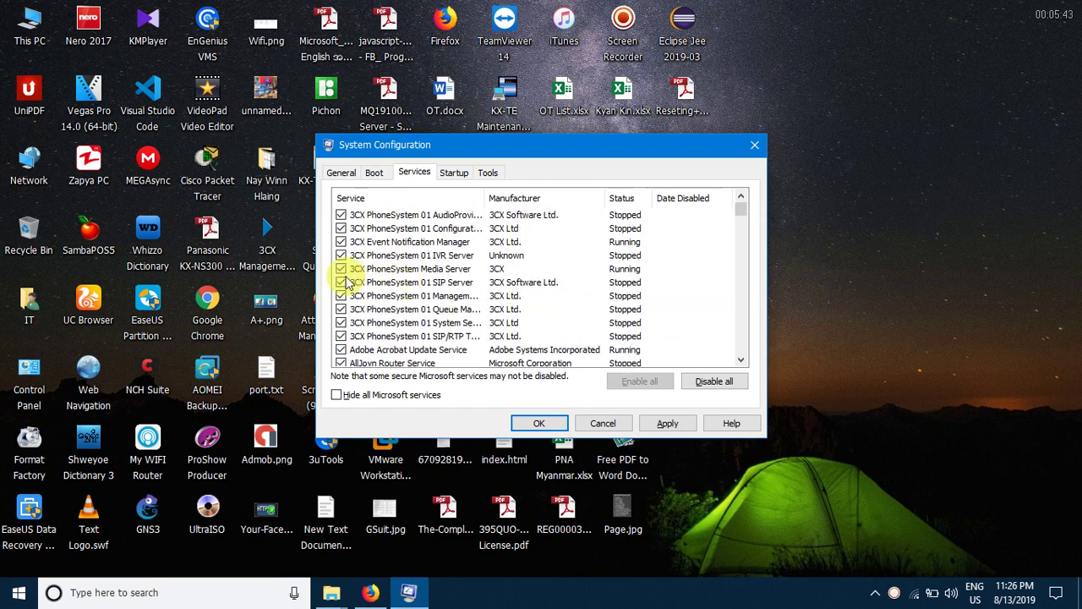
Uncheck Update Orchestrator Service in the System Configuration services list.
scroll(355, 288, down, 15)
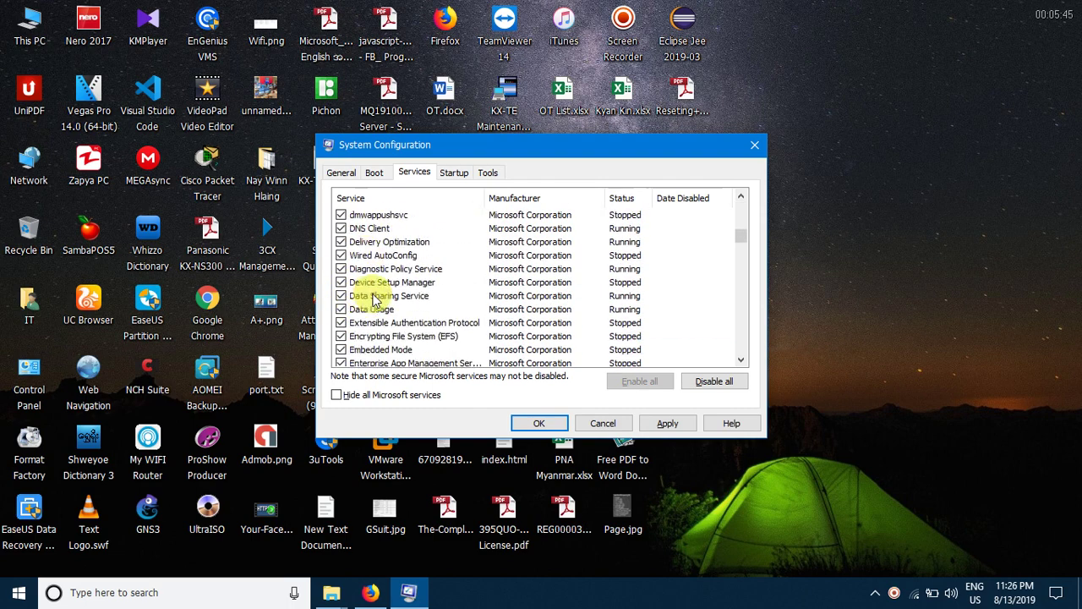
scroll(389, 270, down, 7)
scroll(389, 269, up, 3)
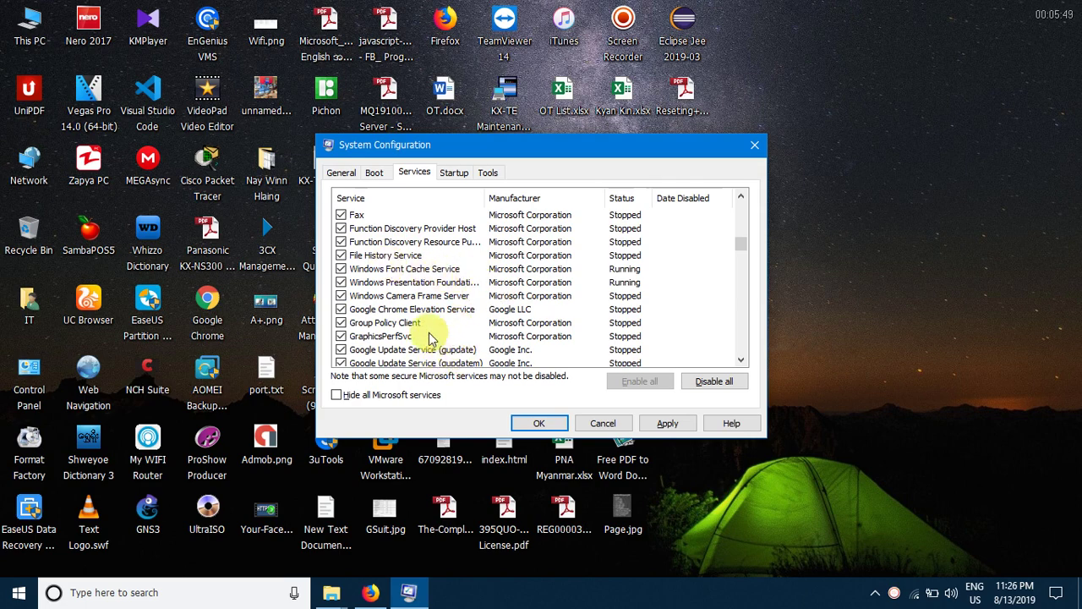
scroll(411, 317, down, 10)
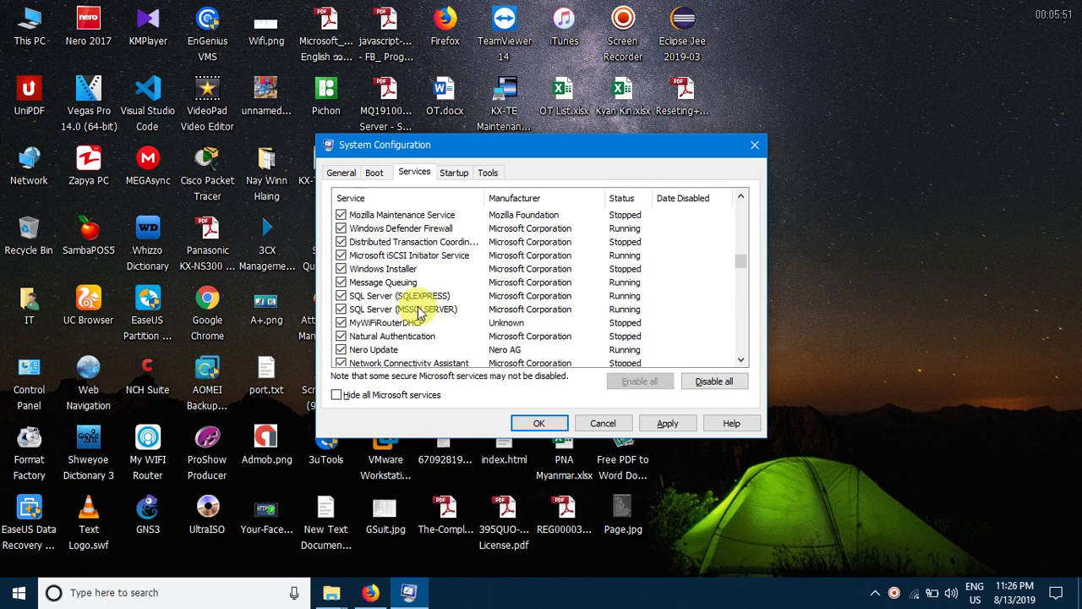
click(423, 298)
scroll(427, 306, down, 1)
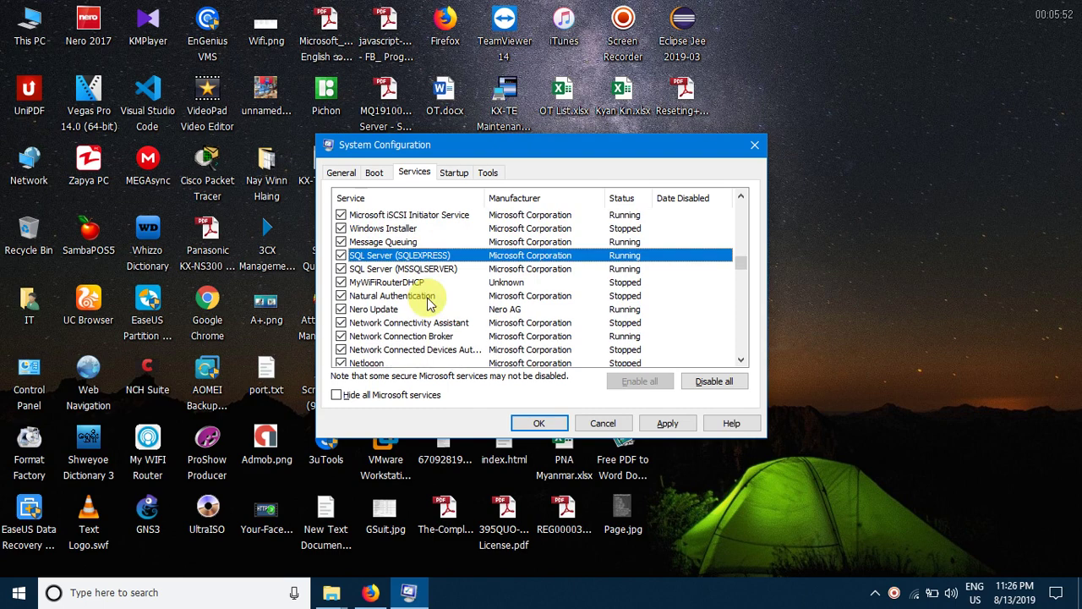
click(387, 316)
scroll(381, 305, down, 2)
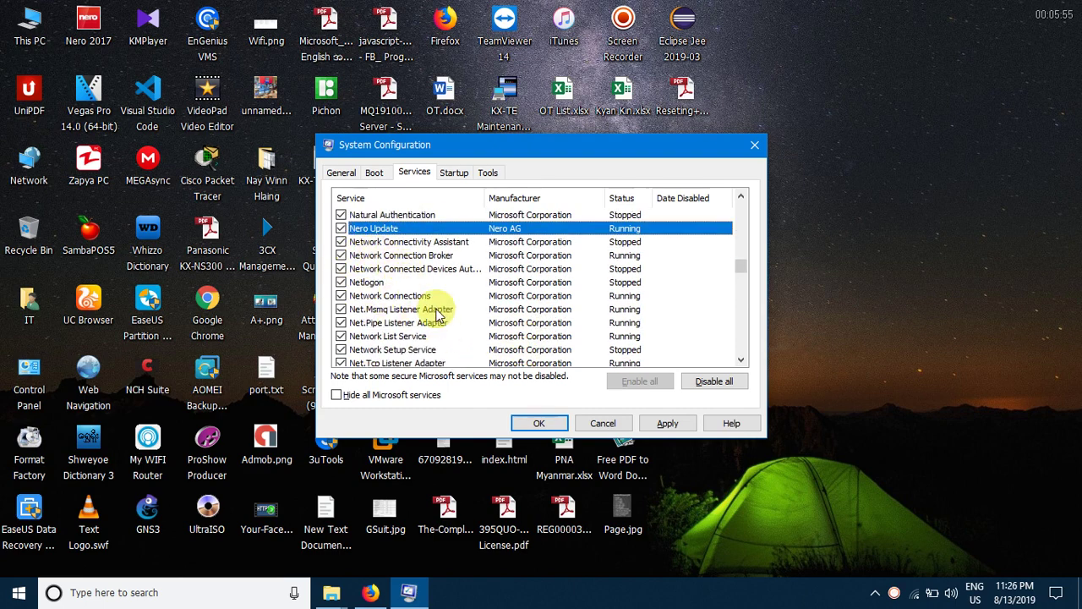
scroll(437, 315, down, 6)
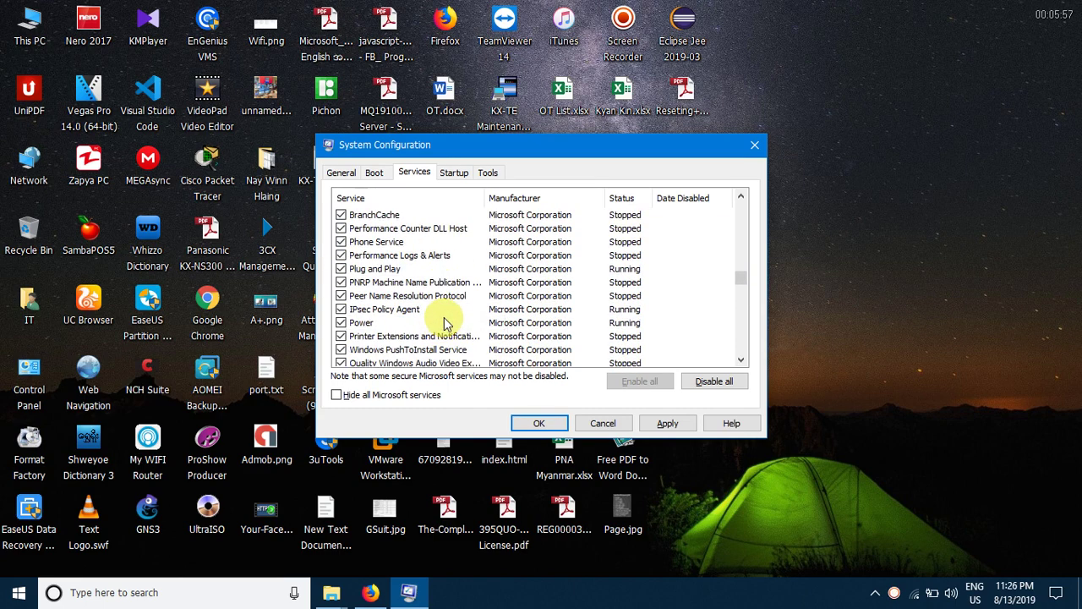
scroll(449, 322, down, 8)
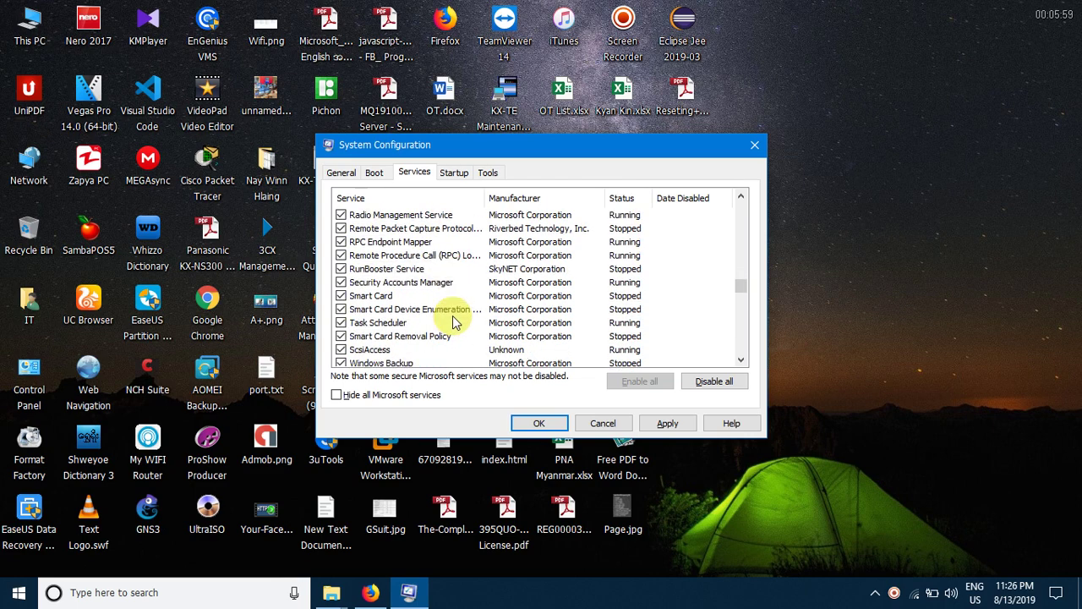
scroll(454, 322, down, 8)
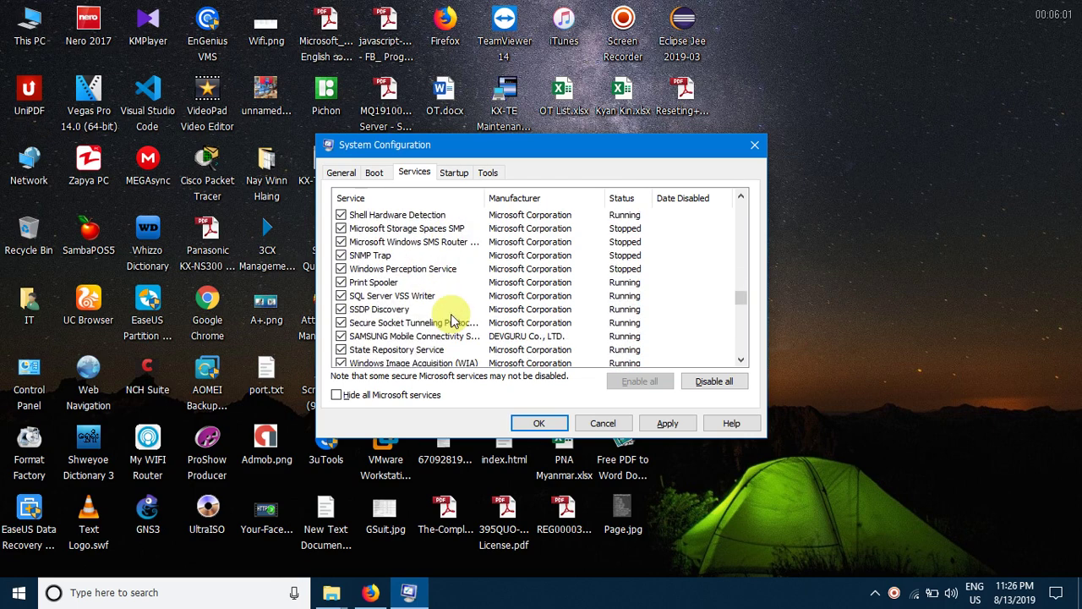
scroll(452, 320, down, 3)
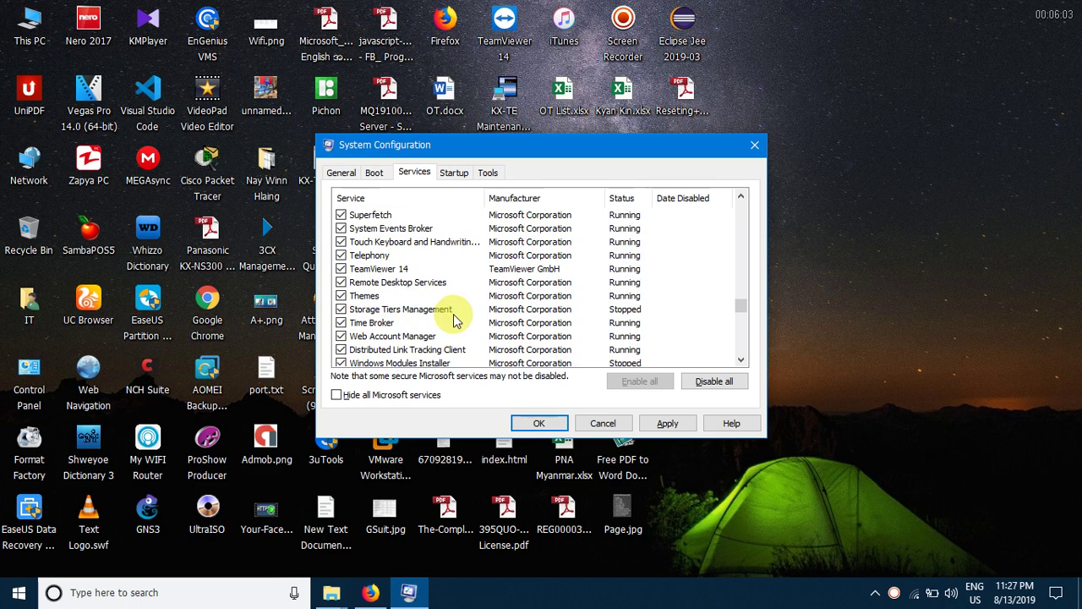
scroll(454, 320, down, 3)
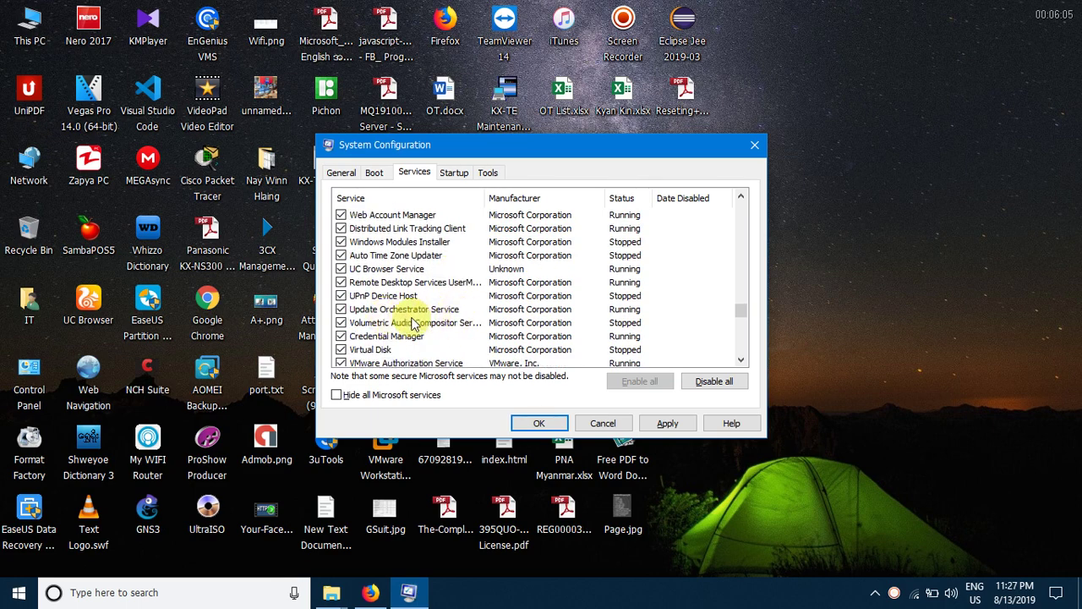
click(356, 309)
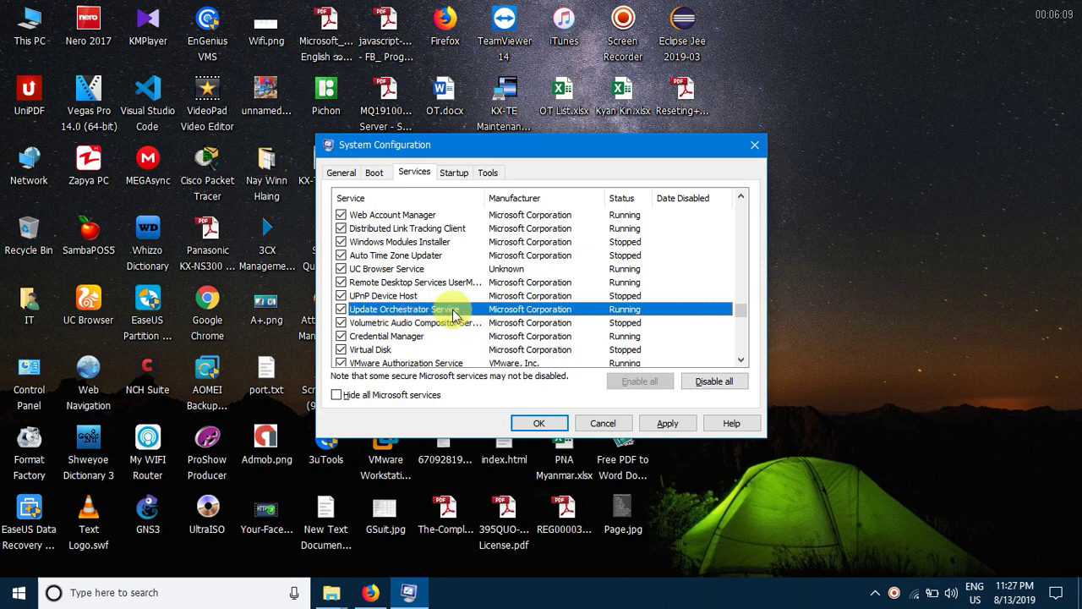
click(342, 310)
Search Windows for Task Scheduler and open it.
click(208, 593)
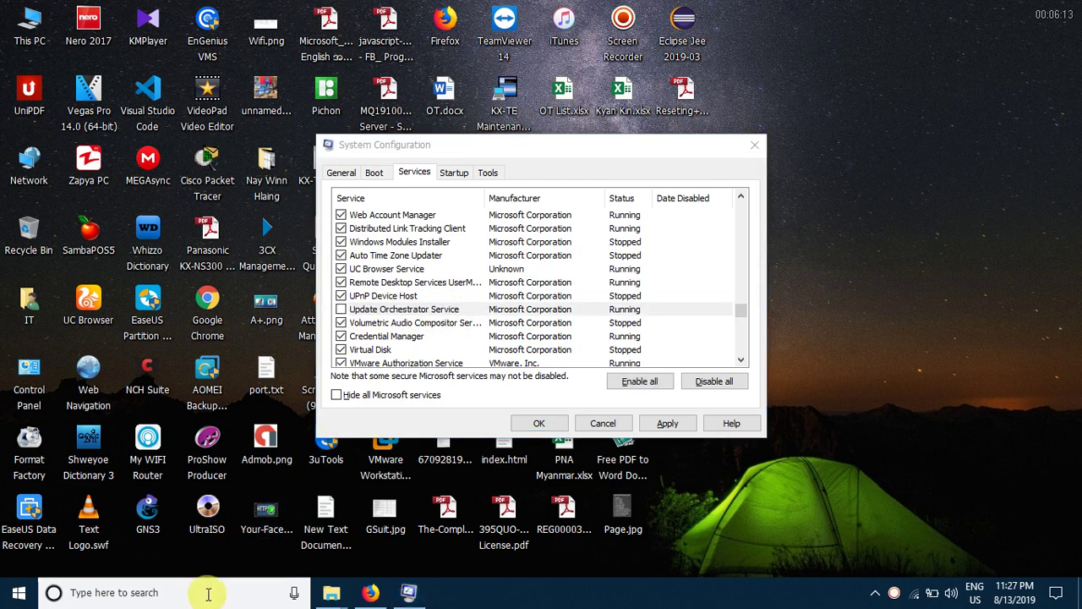
text(ta)
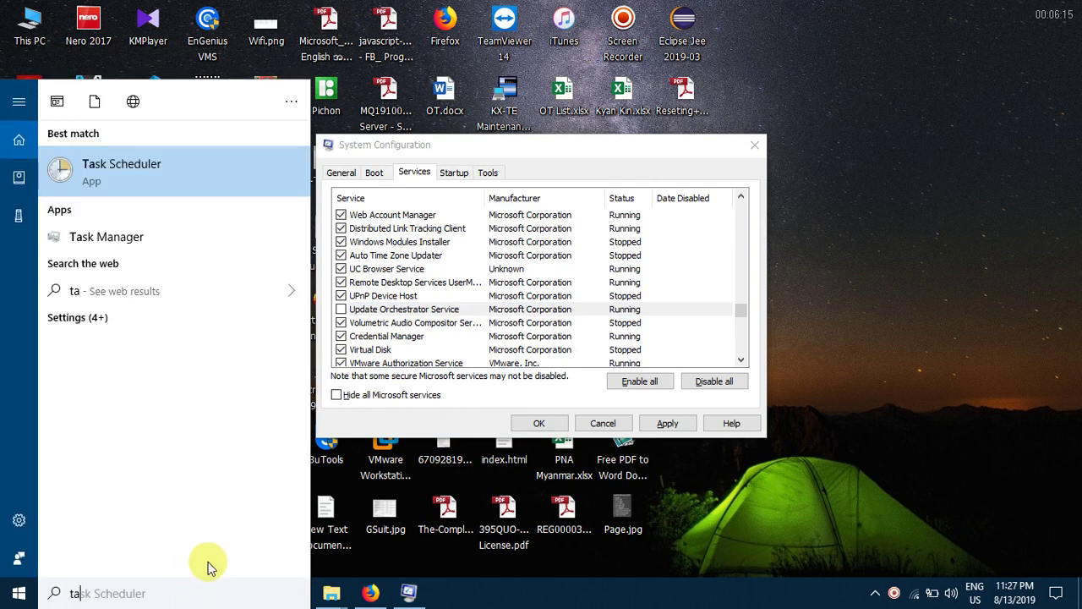
text(ks)
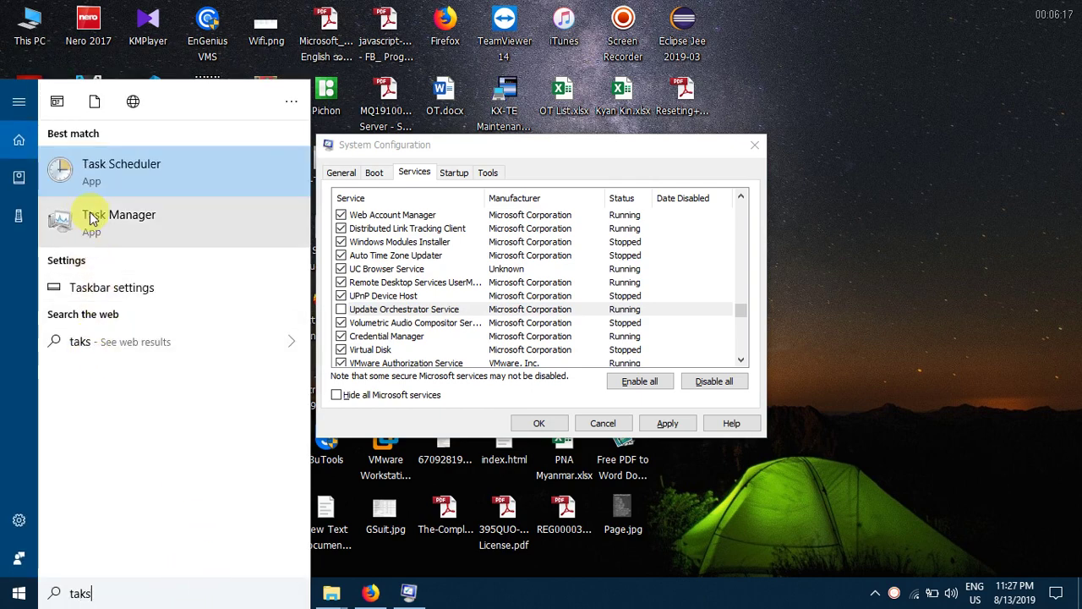
click(119, 173)
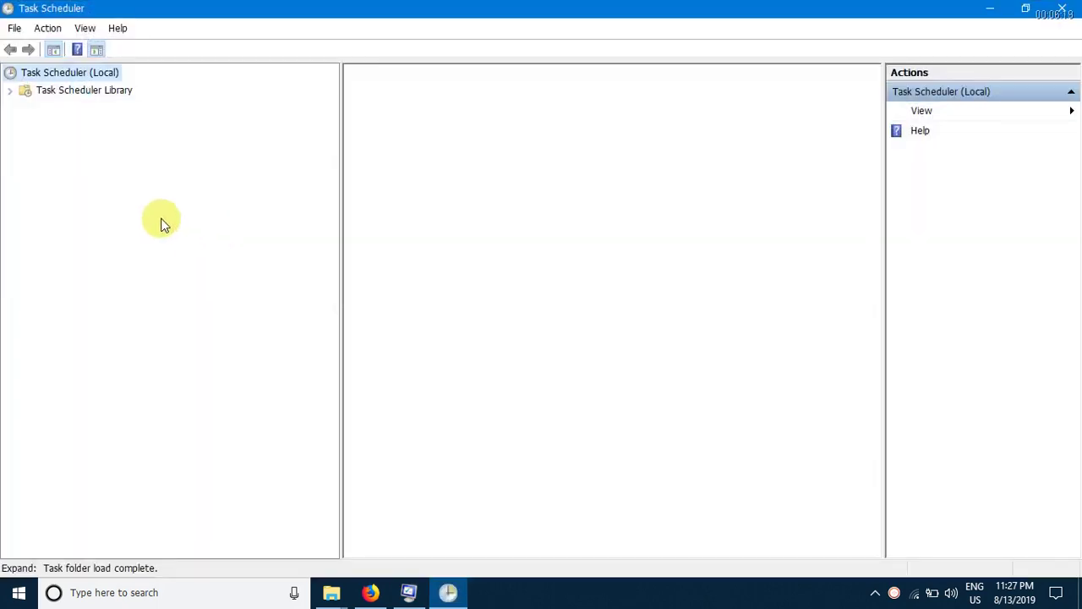
Open the UpdateOrchestrator folder under Microsoft > Windows in the Task Scheduler Library.
click(103, 90)
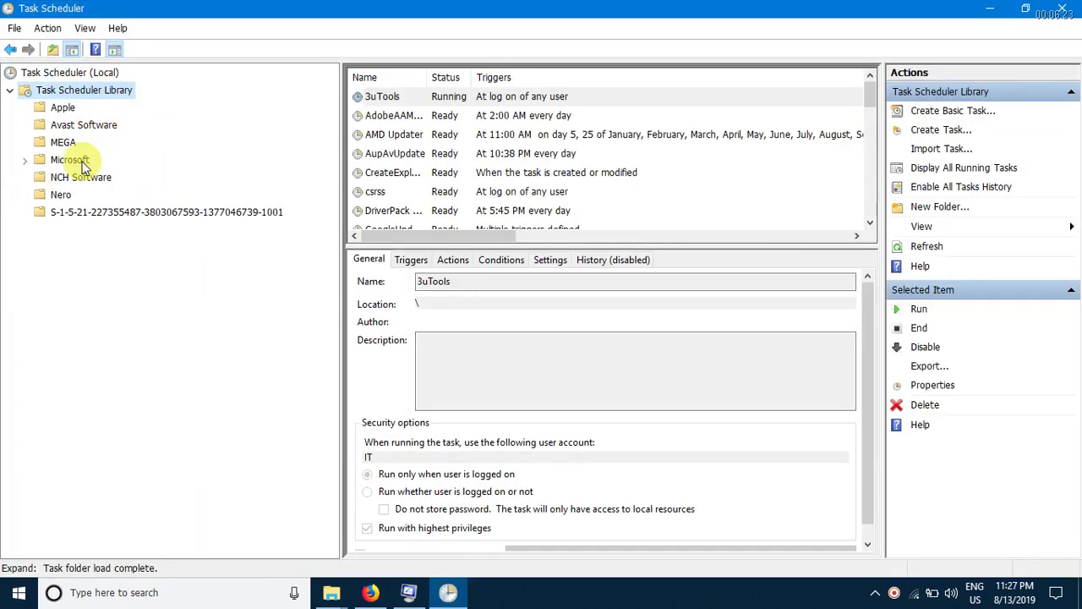
double_click(78, 161)
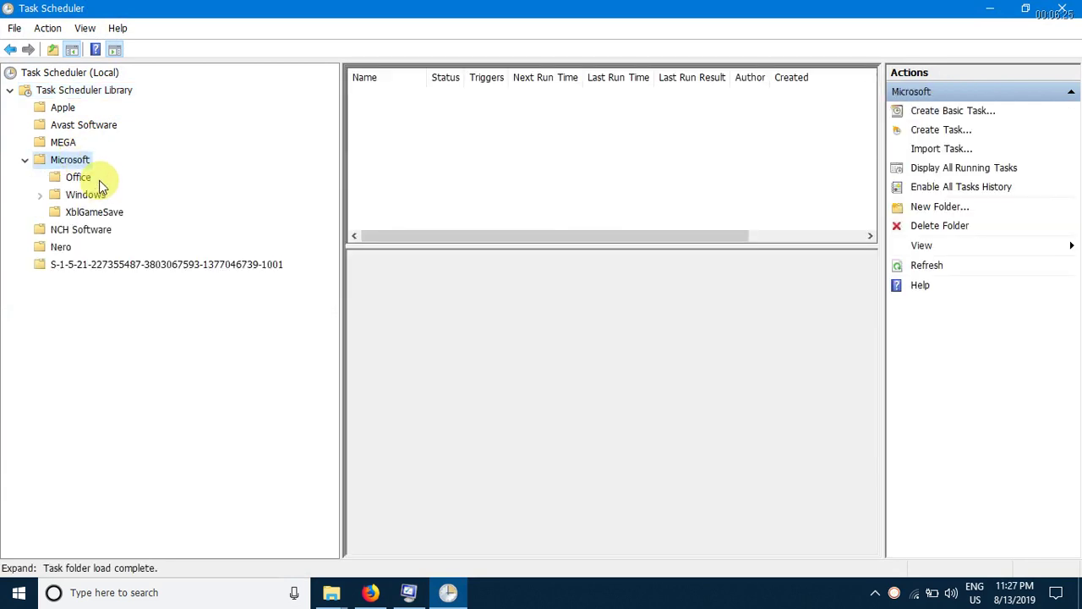
double_click(83, 193)
scroll(155, 275, down, 6)
scroll(155, 275, down, 15)
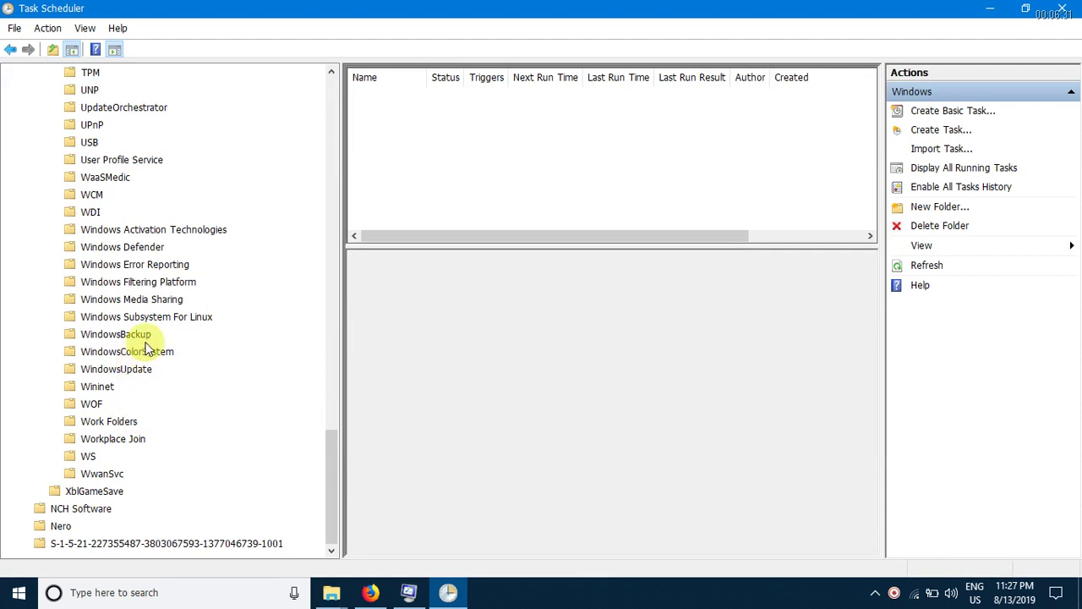
click(125, 113)
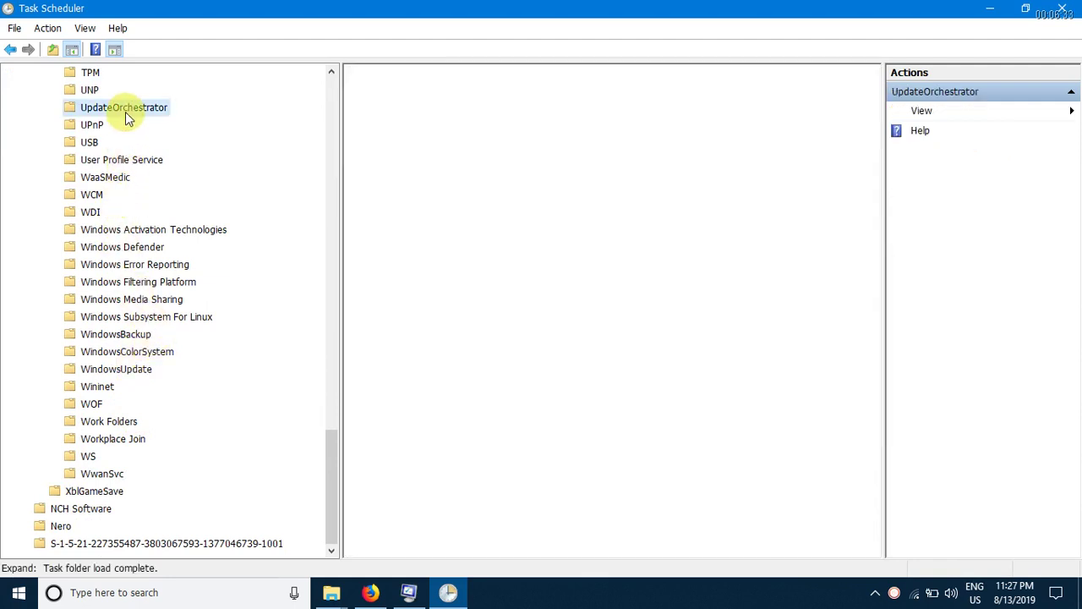
Try to disable the Schedule Scan task in the UpdateOrchestrator folder and dismiss the resulting message.
click(426, 137)
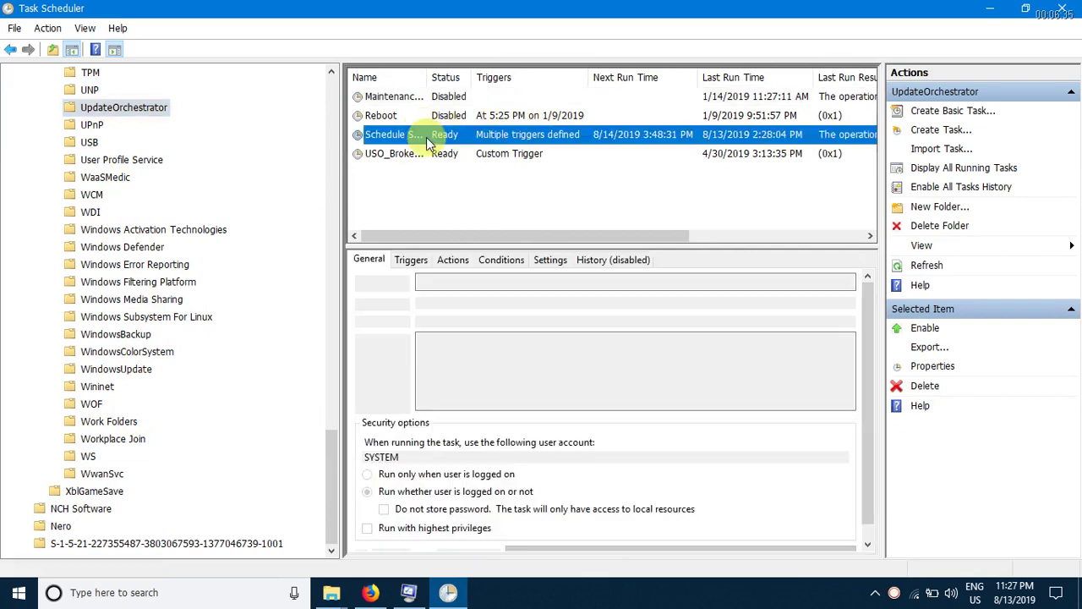
right_click(452, 131)
click(499, 172)
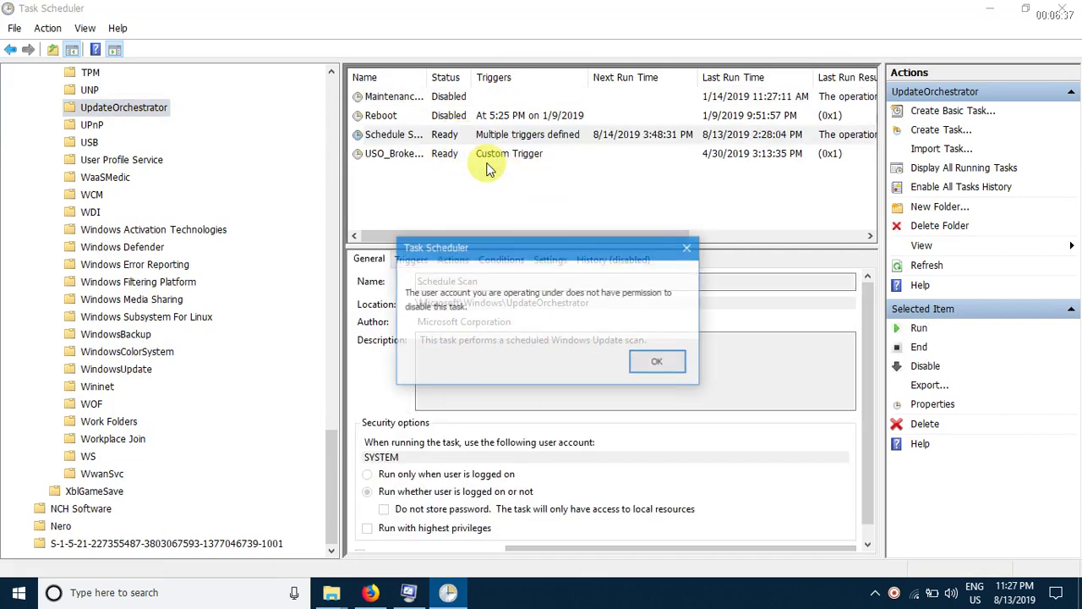
click(651, 363)
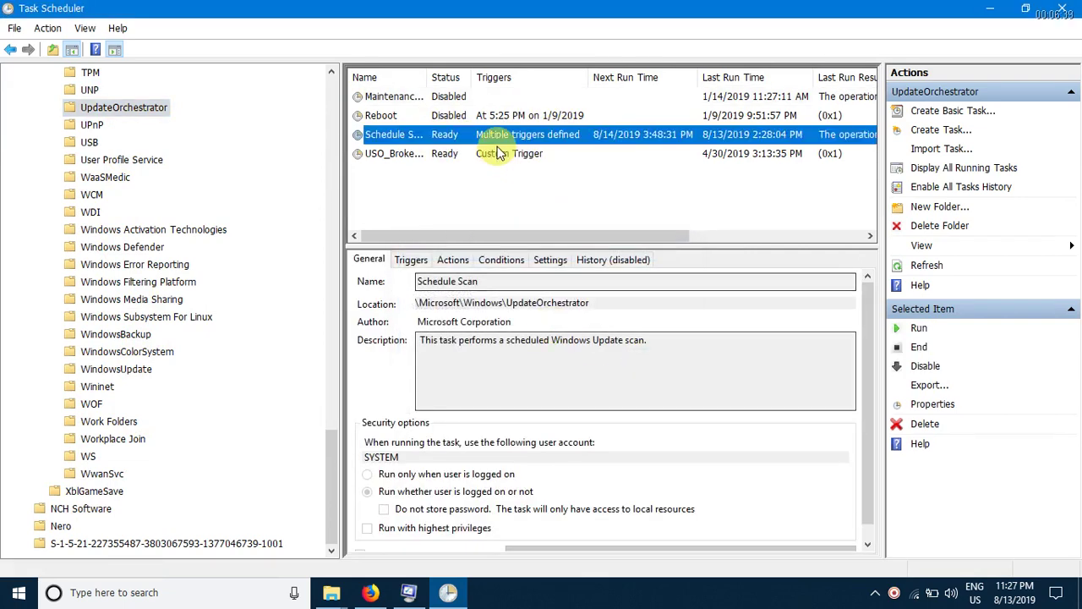
Review the USO_Broker_Display, Schedule Scan, Reboot and Maintenance Install tasks, and close Task Scheduler.
click(499, 154)
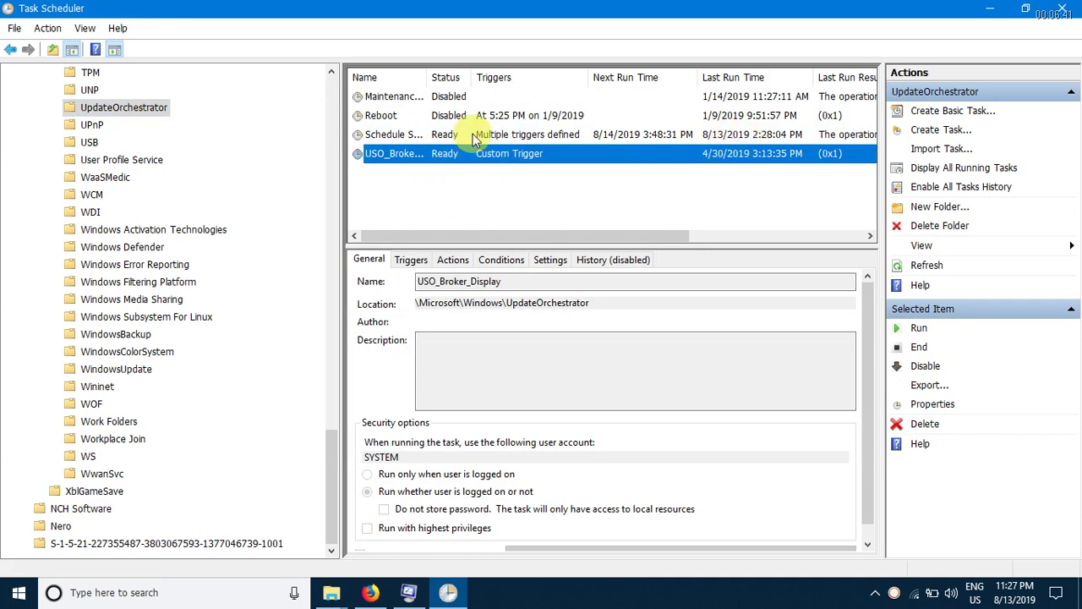
click(472, 134)
click(461, 115)
click(452, 96)
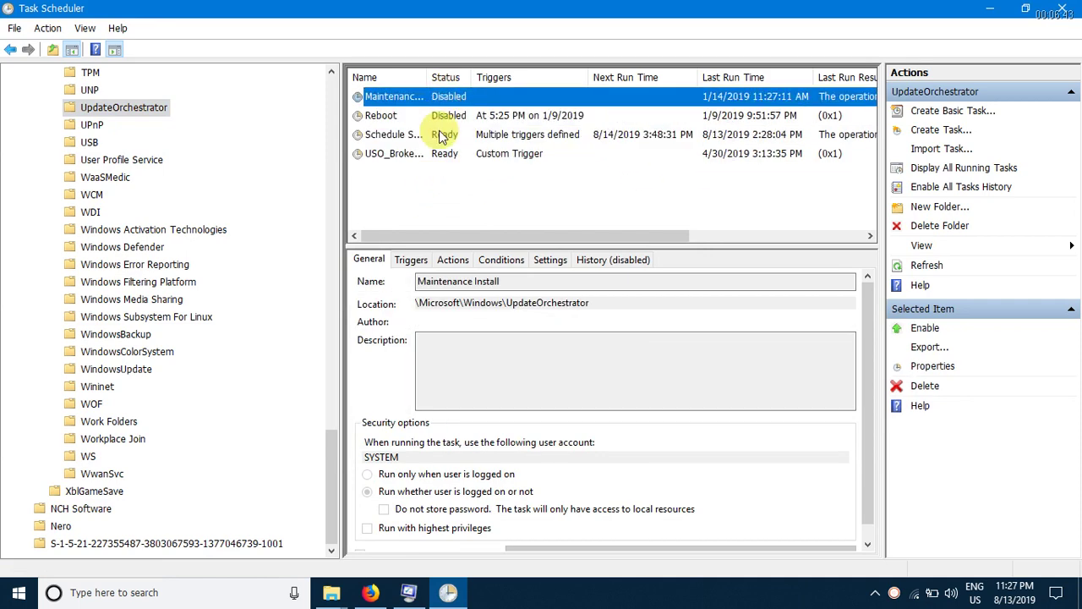
click(440, 134)
click(446, 116)
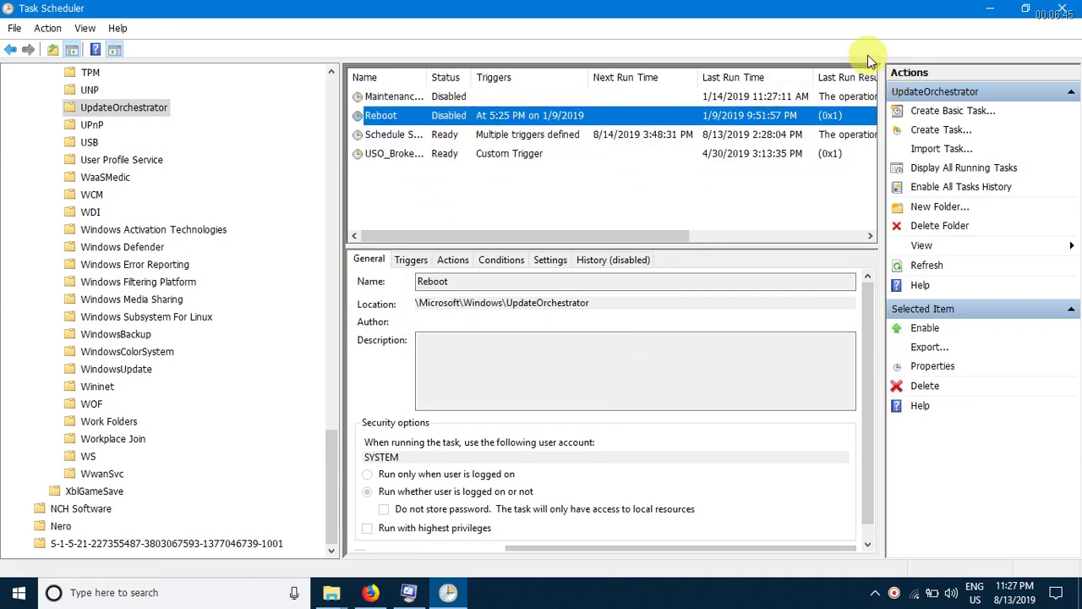
click(1063, 8)
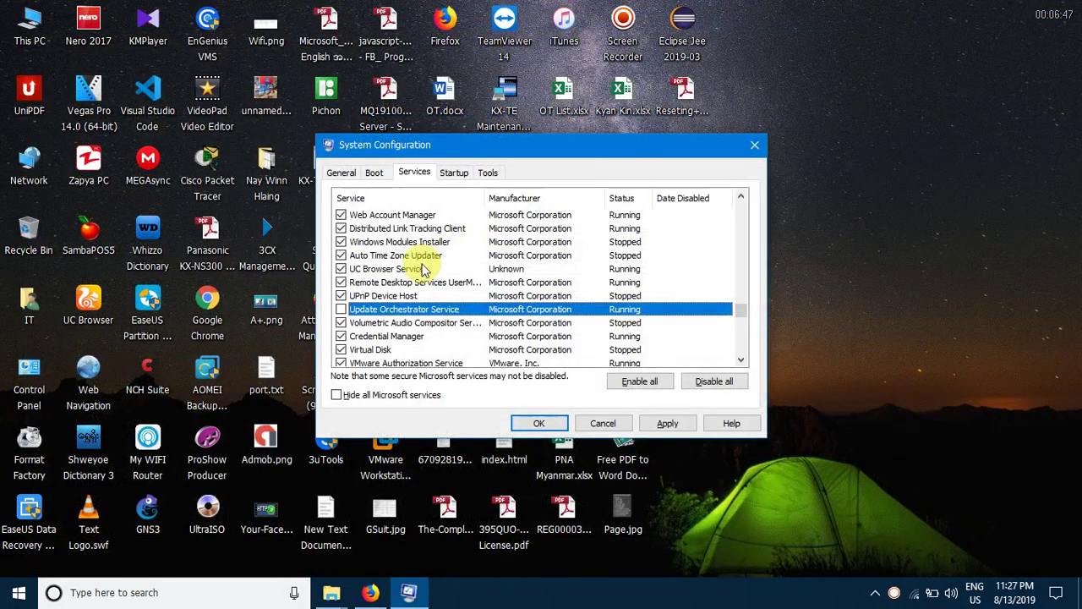
Re-enable Update Orchestrator Service in the System Configuration services list and apply the change.
click(341, 309)
click(667, 423)
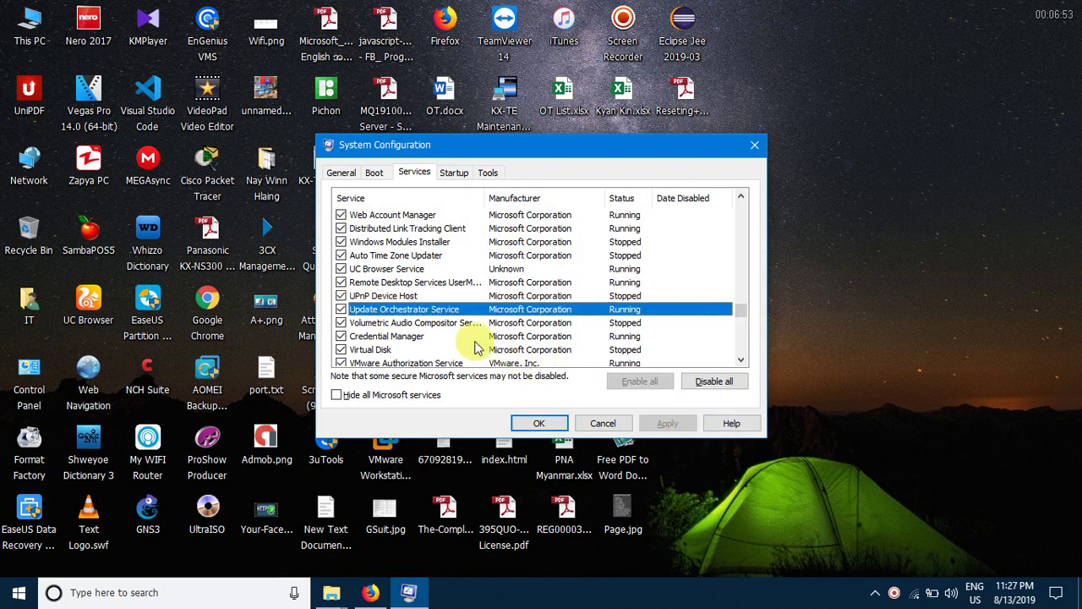
Look through the remaining services toward the end of the list, and exit System Configuration without restarting.
scroll(416, 322, down, 6)
scroll(415, 328, down, 10)
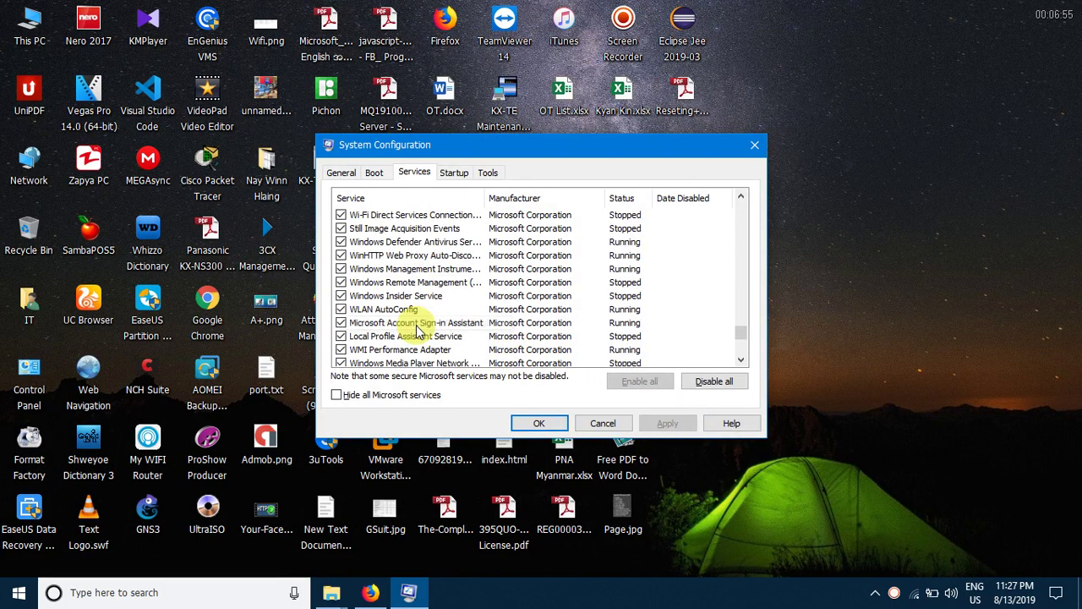
click(426, 326)
scroll(425, 326, up, 3)
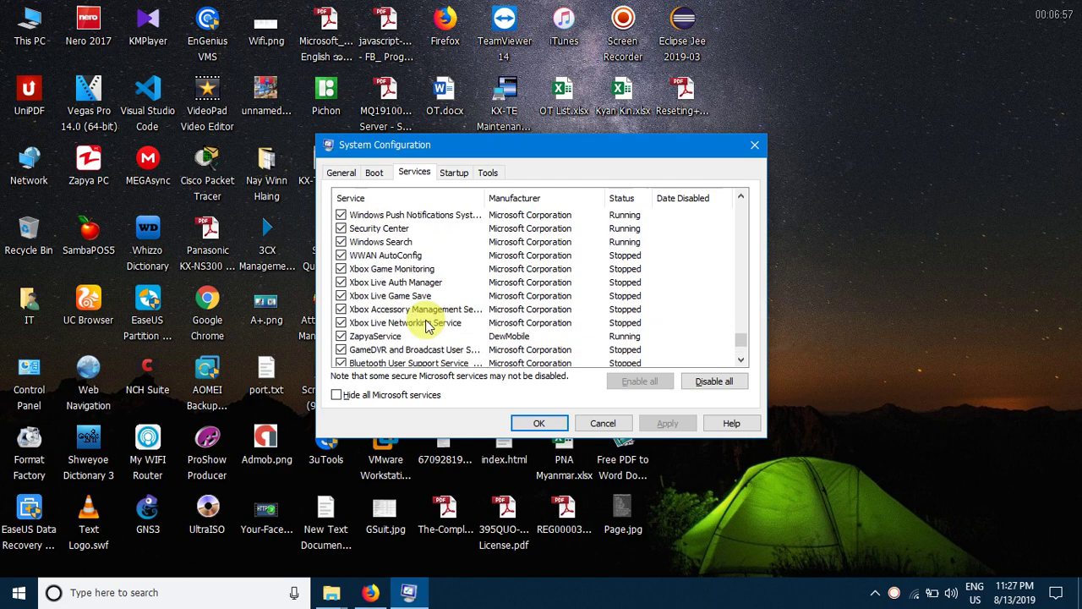
scroll(474, 347, down, 2)
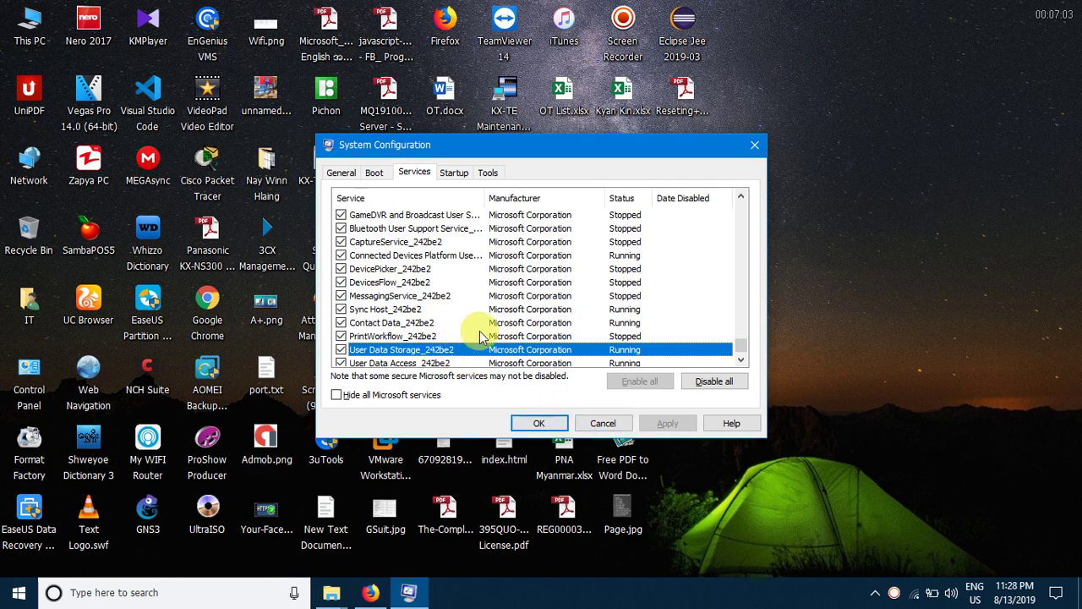
scroll(483, 339, up, 3)
click(558, 427)
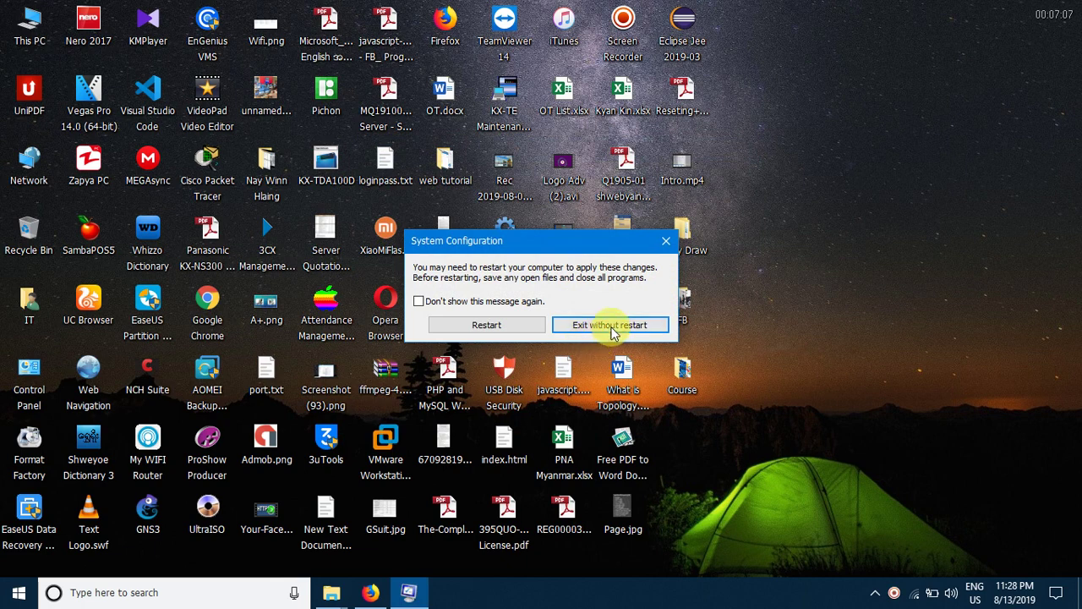
click(603, 325)
Refresh the desktop.
right_click(752, 224)
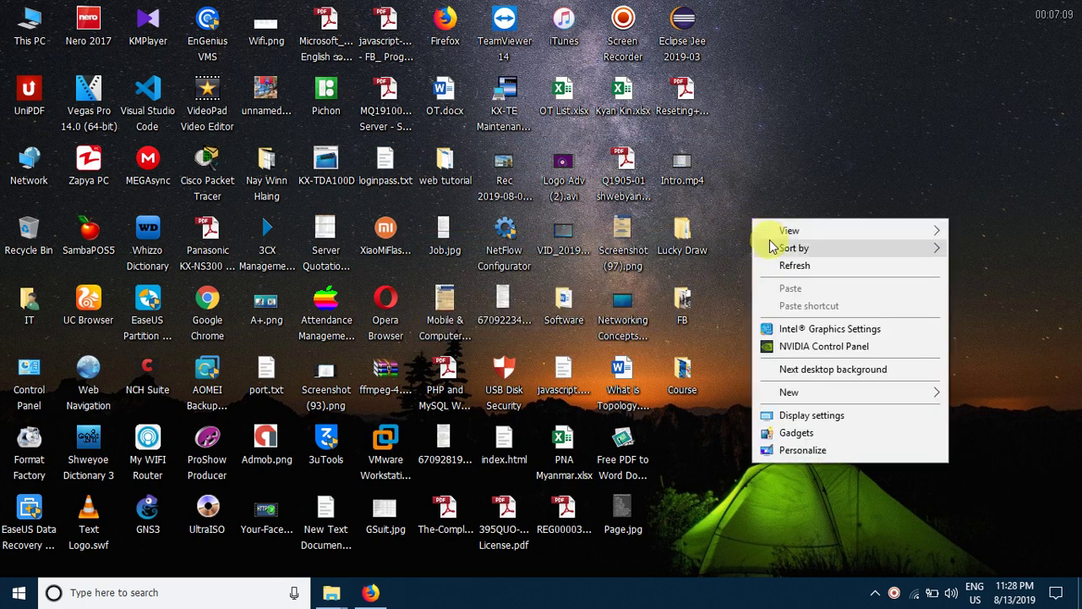
mouse_move(778, 253)
click(804, 267)
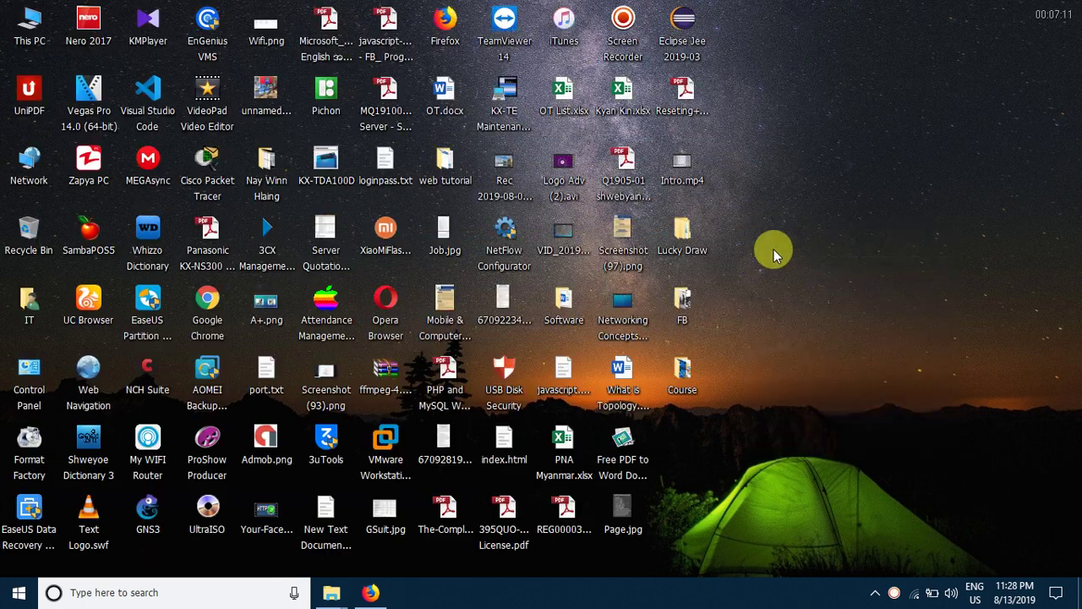
Open the Services console by running services.msc.
key(super+r)
text(ser)
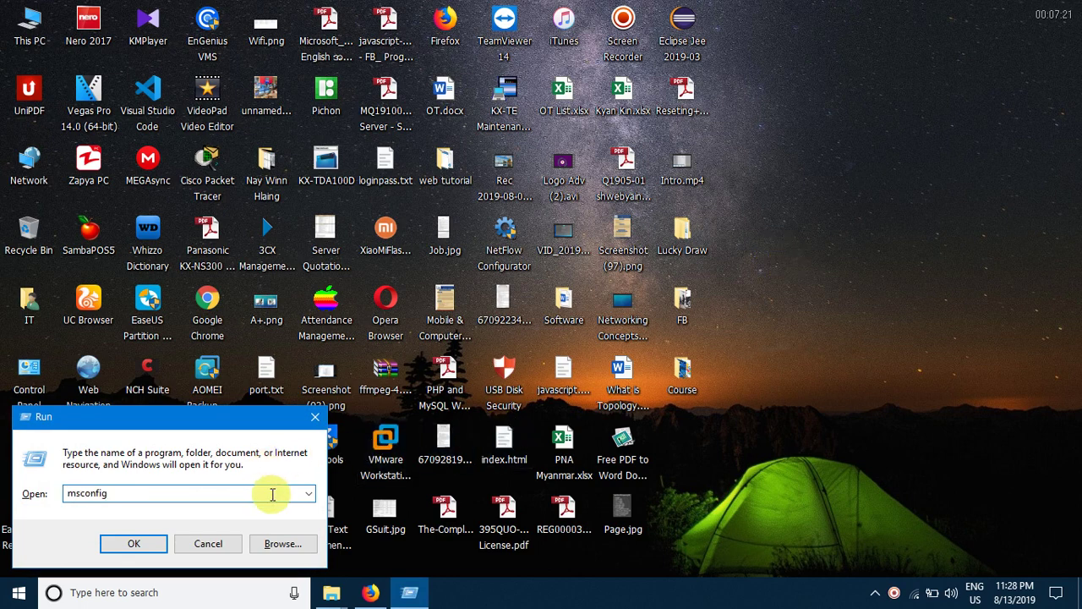
double_click(93, 493)
text(services)
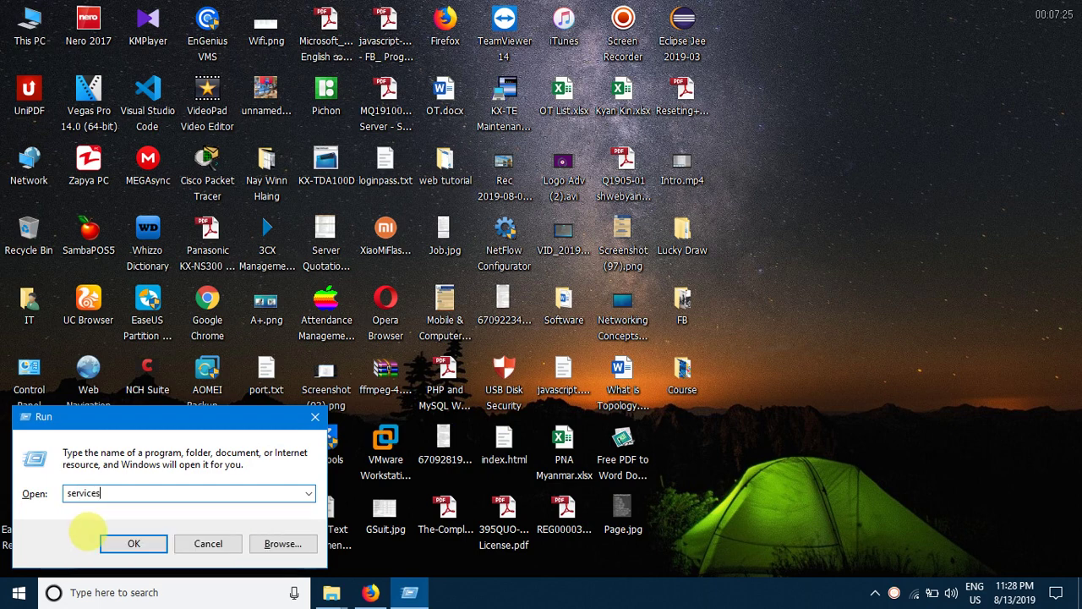
text(.msc)
key(Return)
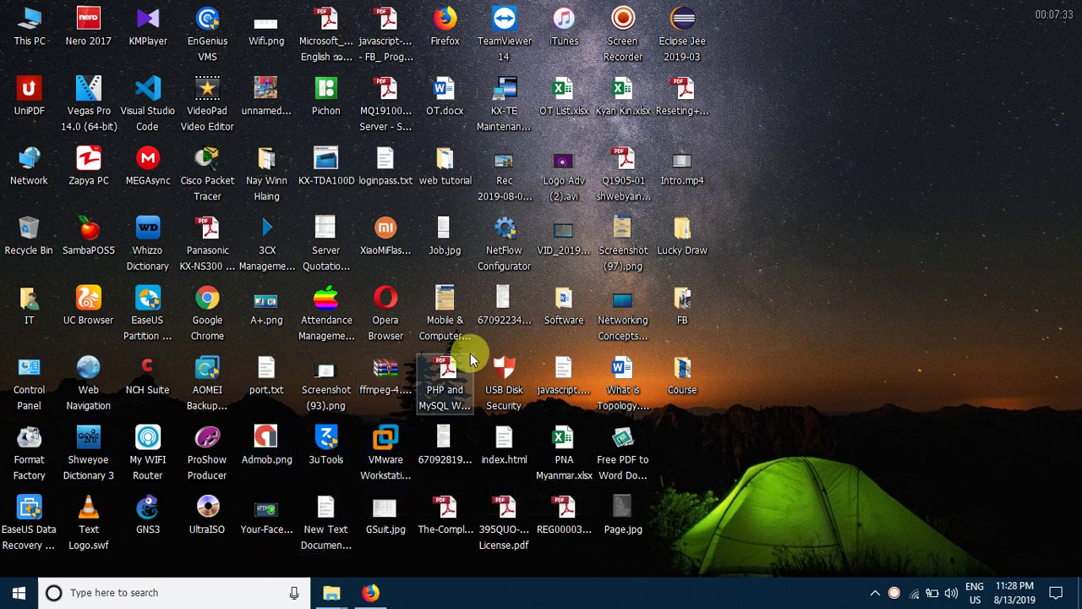
right_click(856, 98)
click(885, 140)
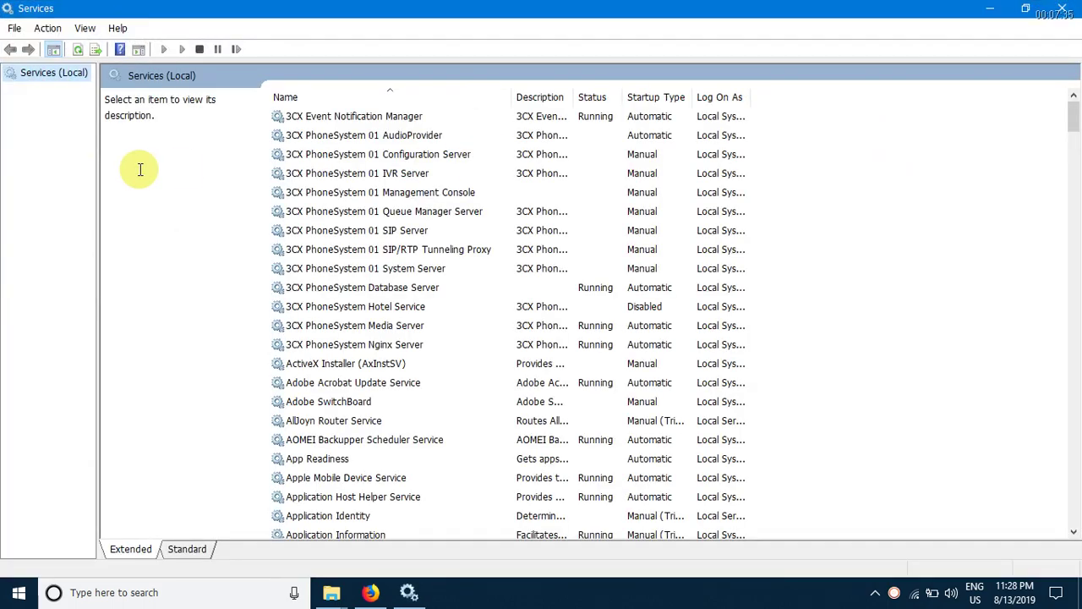
Locate Windows Update Medic Service among the W entries in the Services list and select it.
scroll(398, 230, down, 10)
scroll(398, 230, down, 5)
click(394, 229)
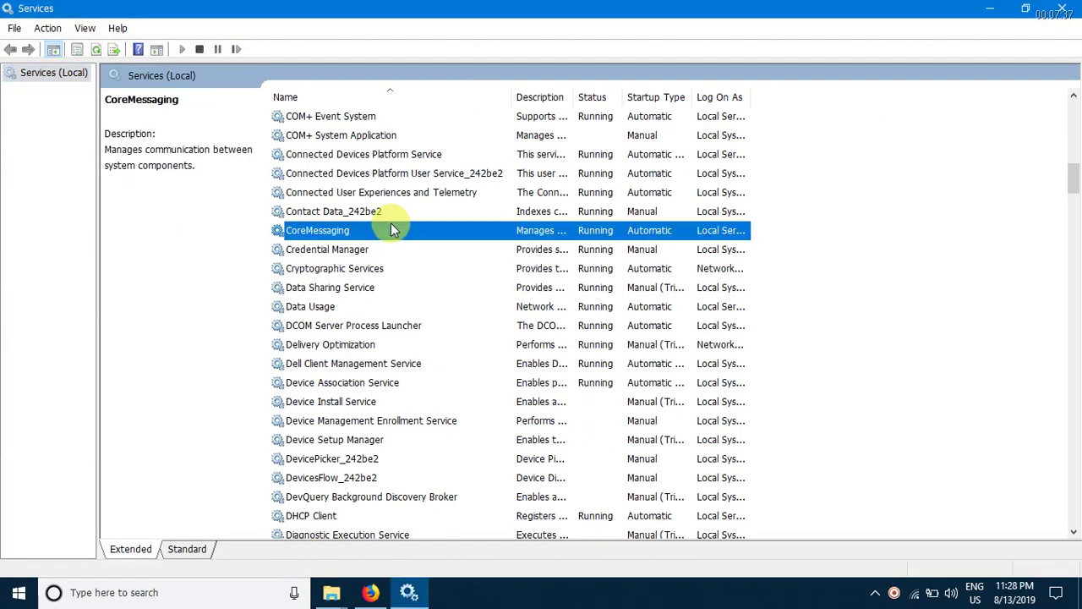
scroll(394, 228, down, 3)
key(w)
key(Down)
key(Down)
key(Down)
key(Down)
key(Down)
key(Down)
key(Down)
key(Down)
key(Down)
key(Down)
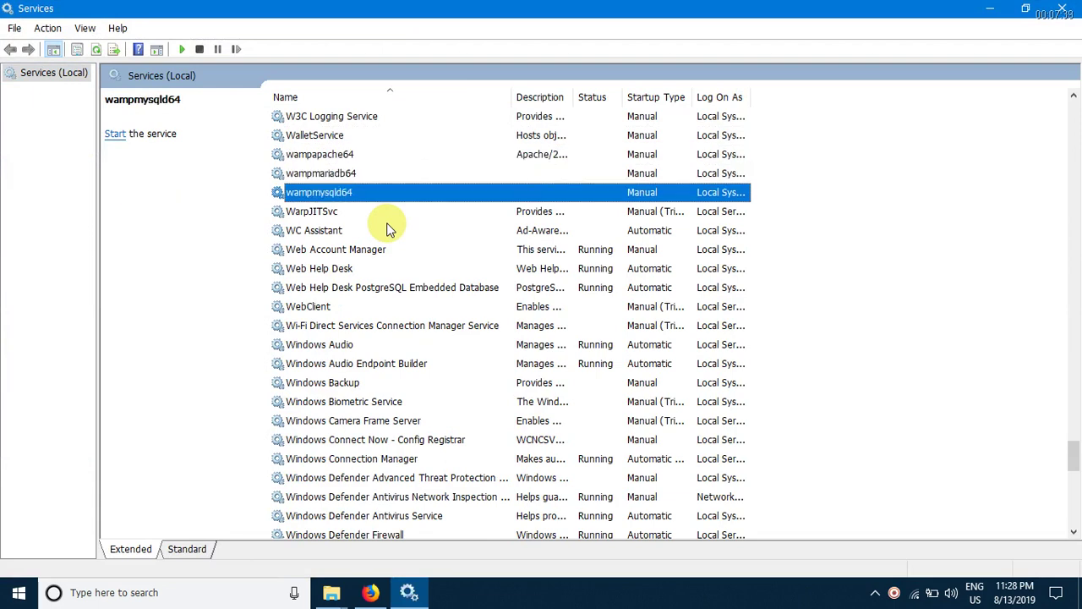
key(Down)
key(Down)
key(Down)
key(Down)
key(Down)
key(Down)
scroll(388, 241, down, 15)
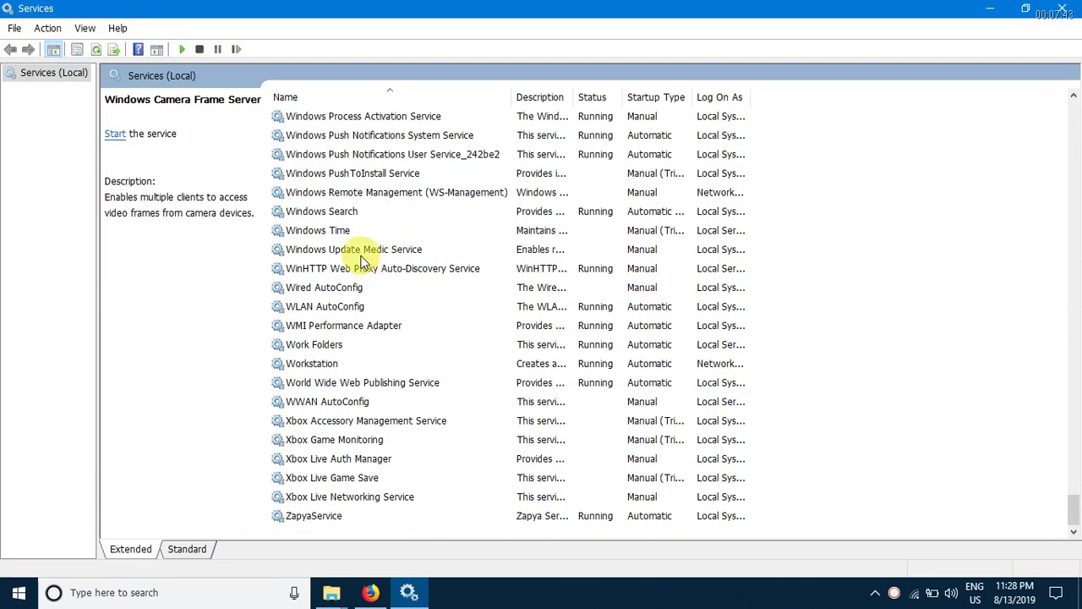
click(356, 251)
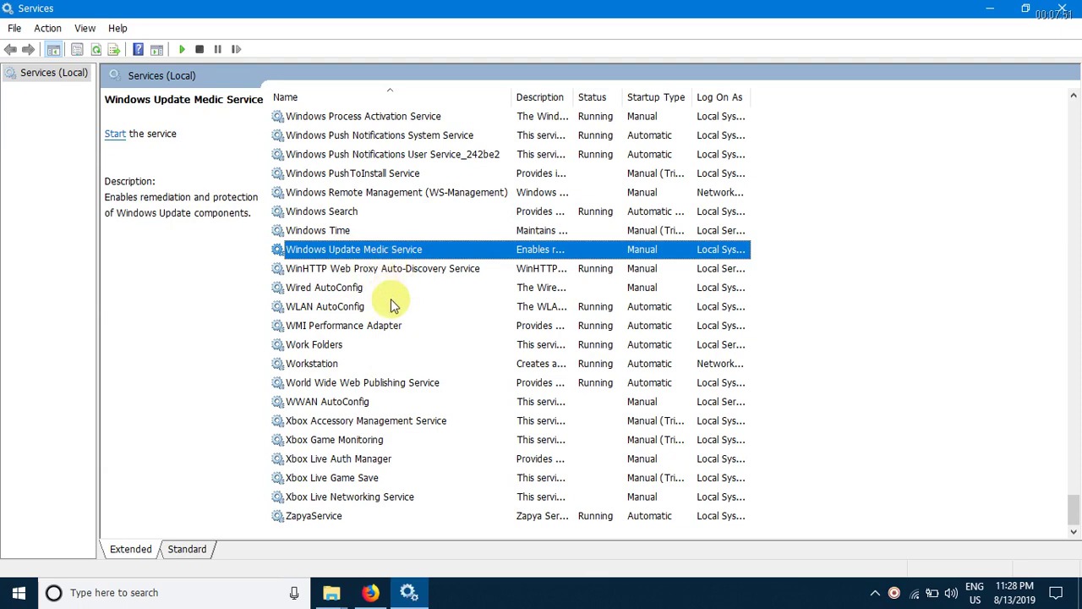
Examine the Windows-named services above and around Windows Update Medic Service for a Windows Update service.
scroll(391, 305, up, 2)
scroll(387, 309, down, 2)
scroll(385, 300, up, 1)
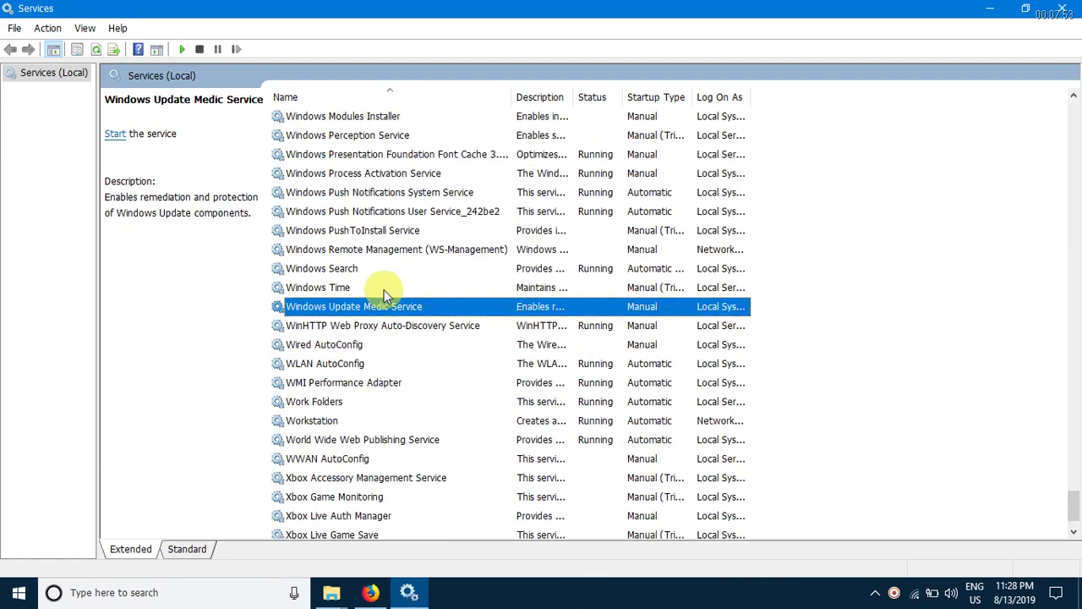
click(378, 288)
click(359, 306)
scroll(360, 293, up, 2)
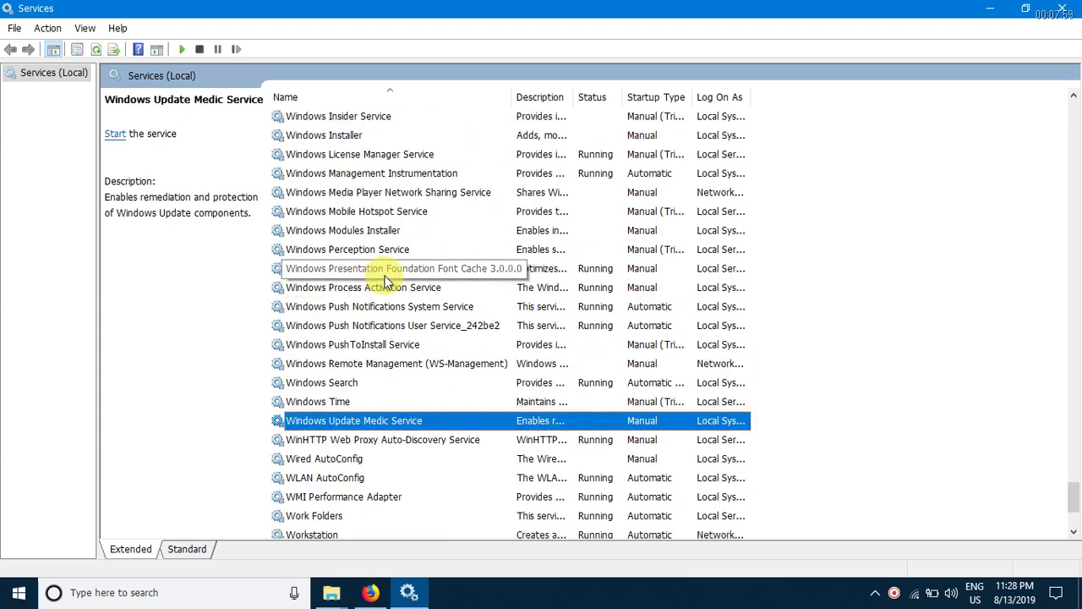
scroll(385, 281, up, 1)
scroll(393, 273, up, 2)
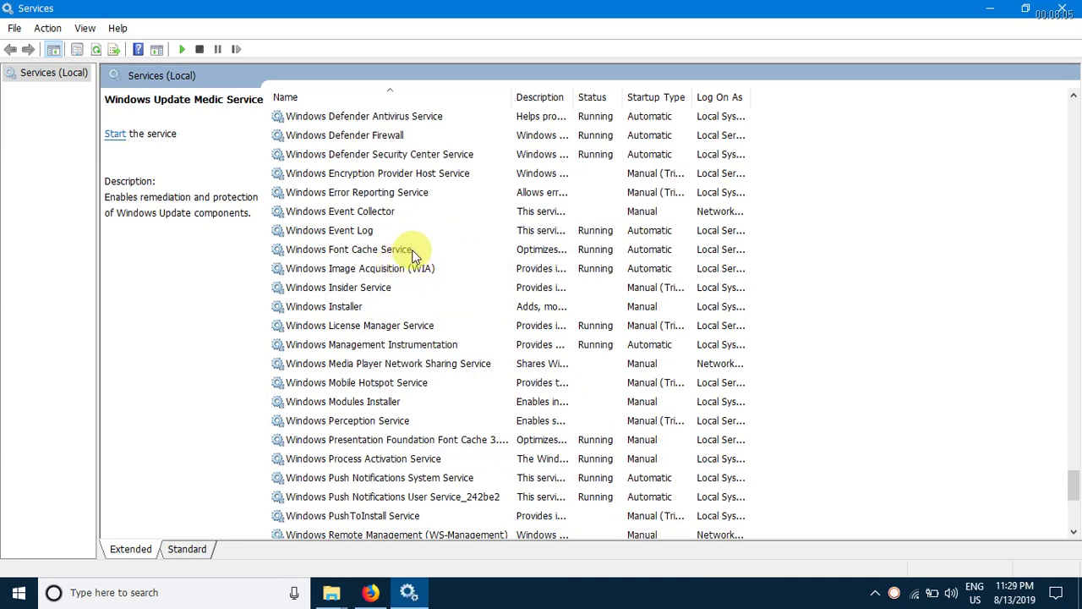
scroll(415, 256, up, 4)
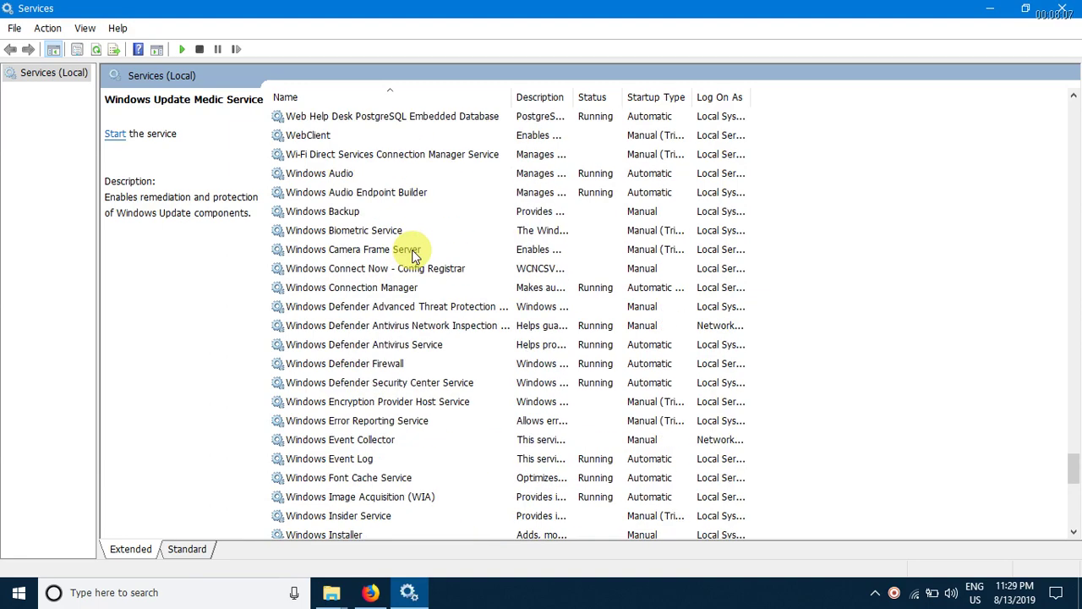
scroll(414, 255, down, 3)
scroll(414, 256, down, 5)
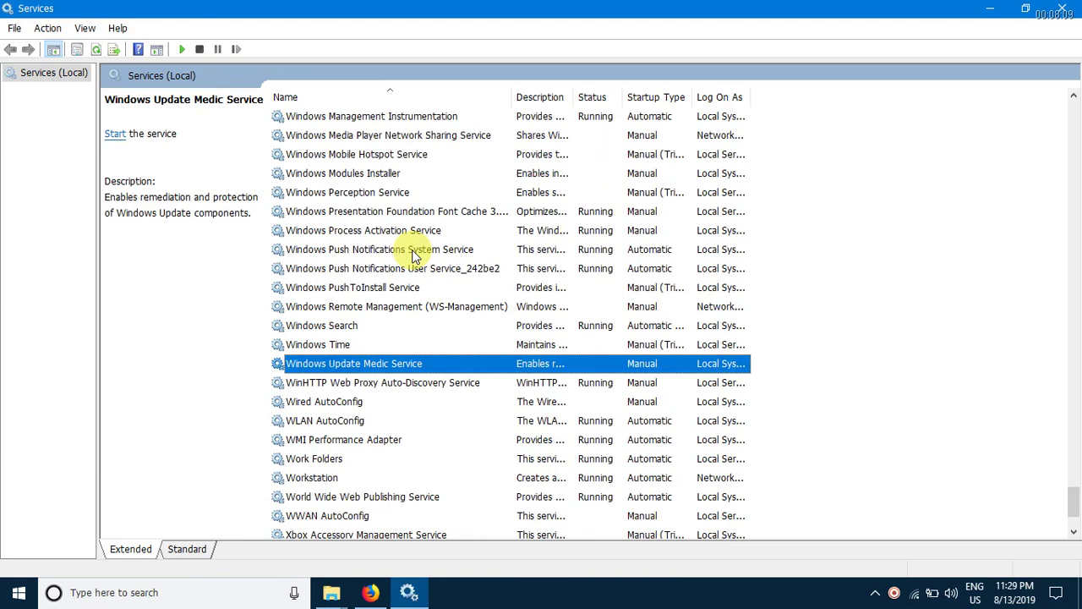
Try to set the startup type of Windows Update Medic Service to Disabled, starting and stopping the service before applying.
scroll(426, 285, down, 1)
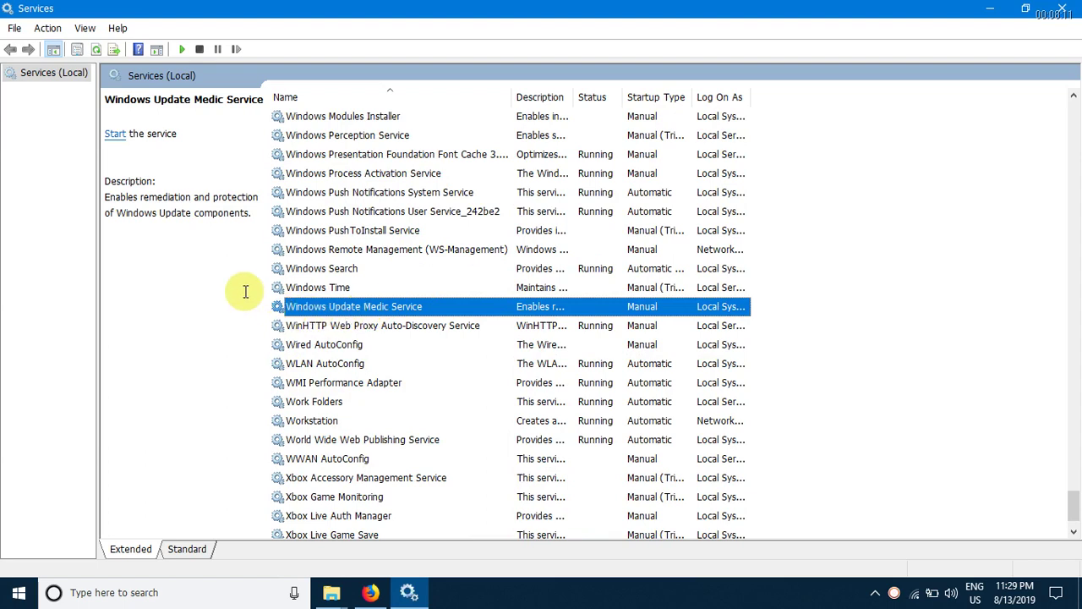
double_click(360, 307)
click(495, 280)
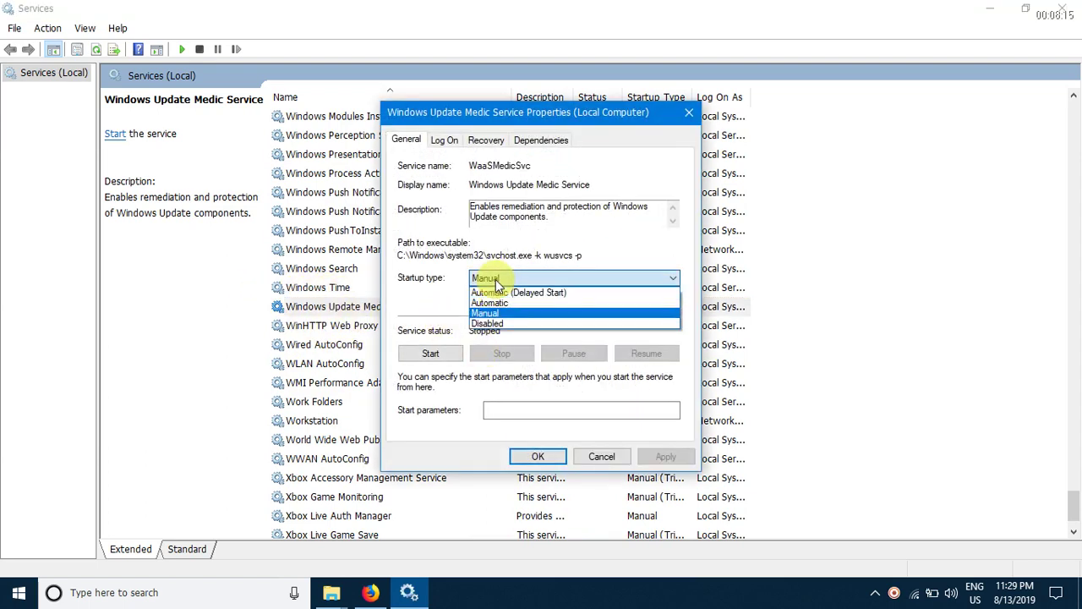
click(495, 321)
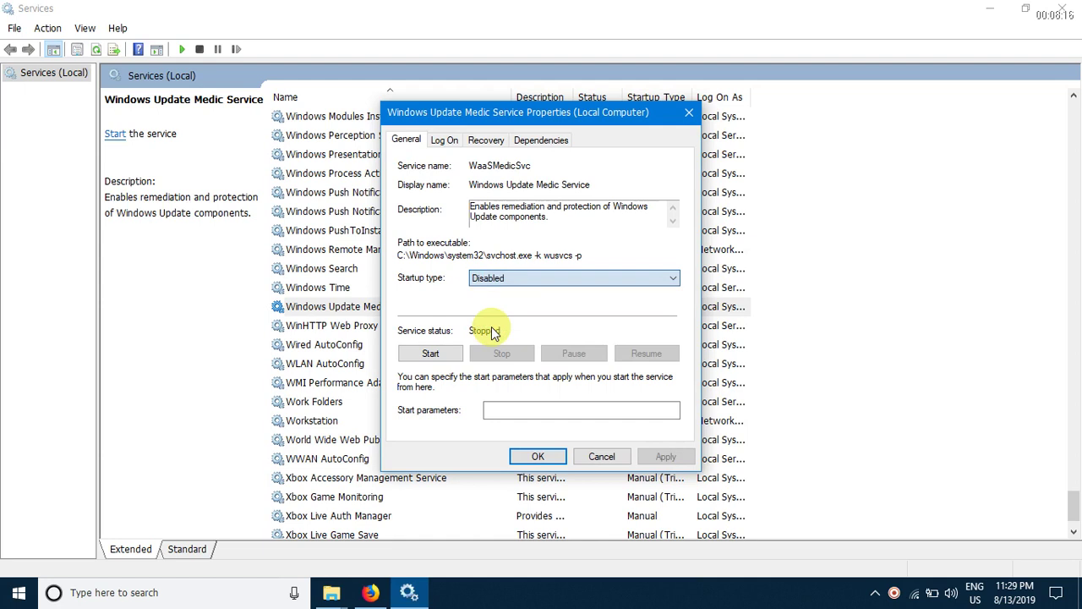
click(446, 352)
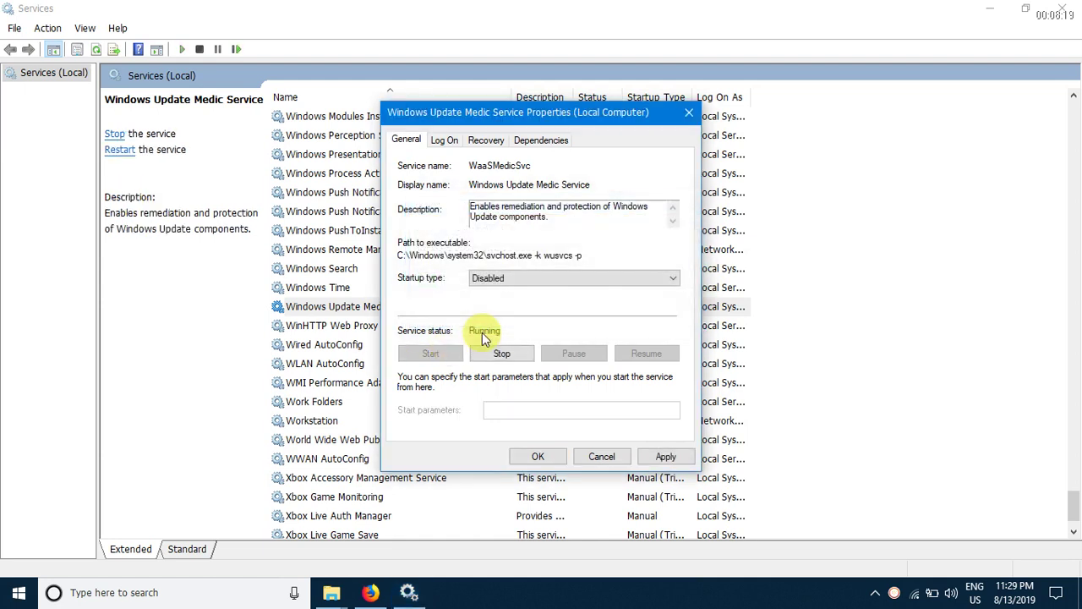
click(504, 353)
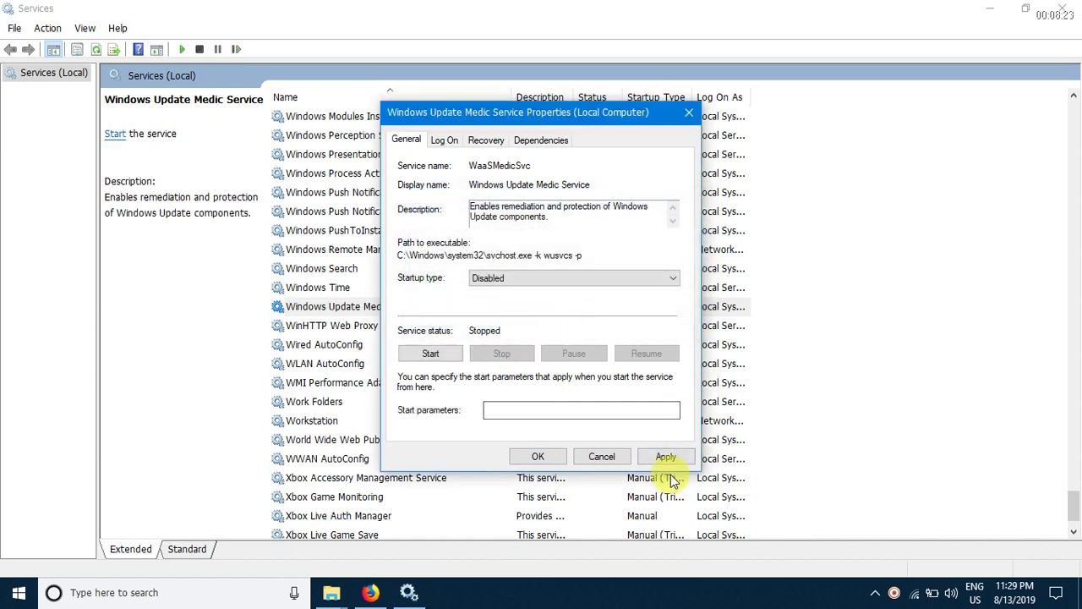
click(666, 458)
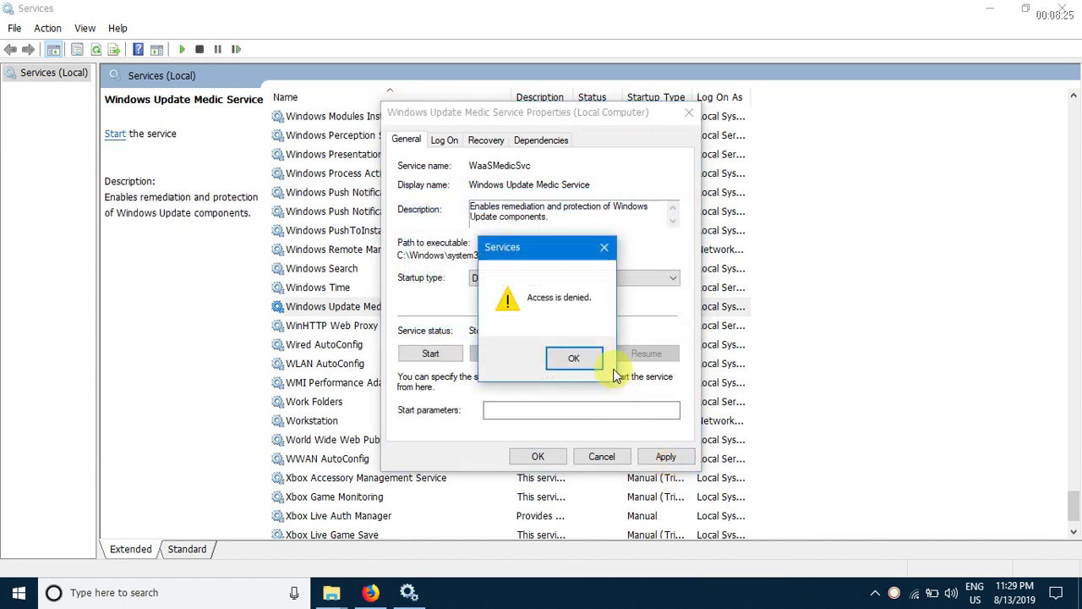
click(584, 360)
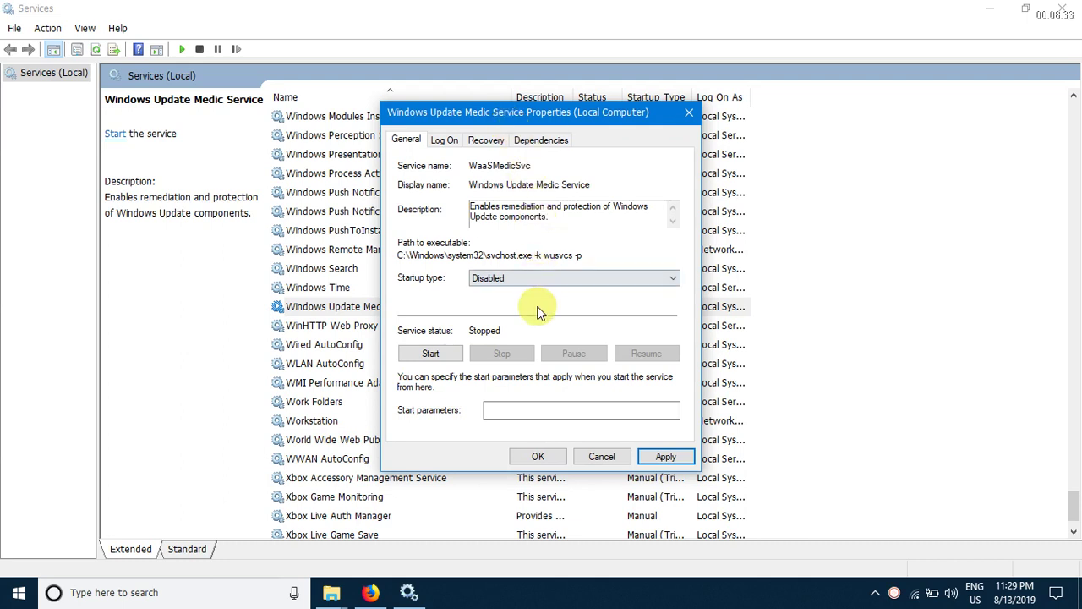
click(556, 454)
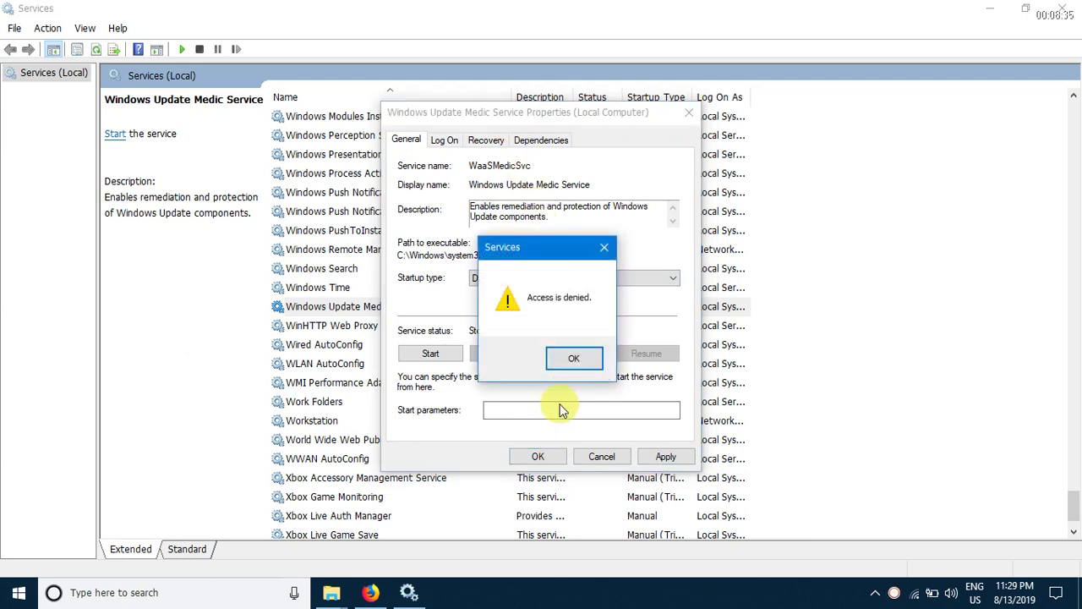
click(572, 359)
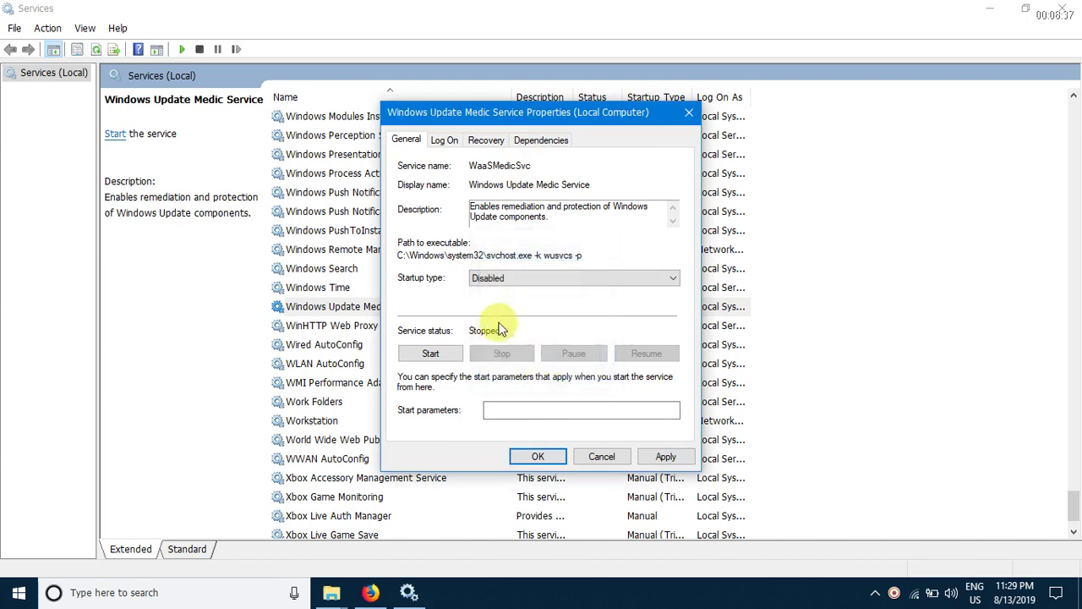
Check the failure-recovery options of Windows Update Medic Service and close its properties without saving.
click(473, 142)
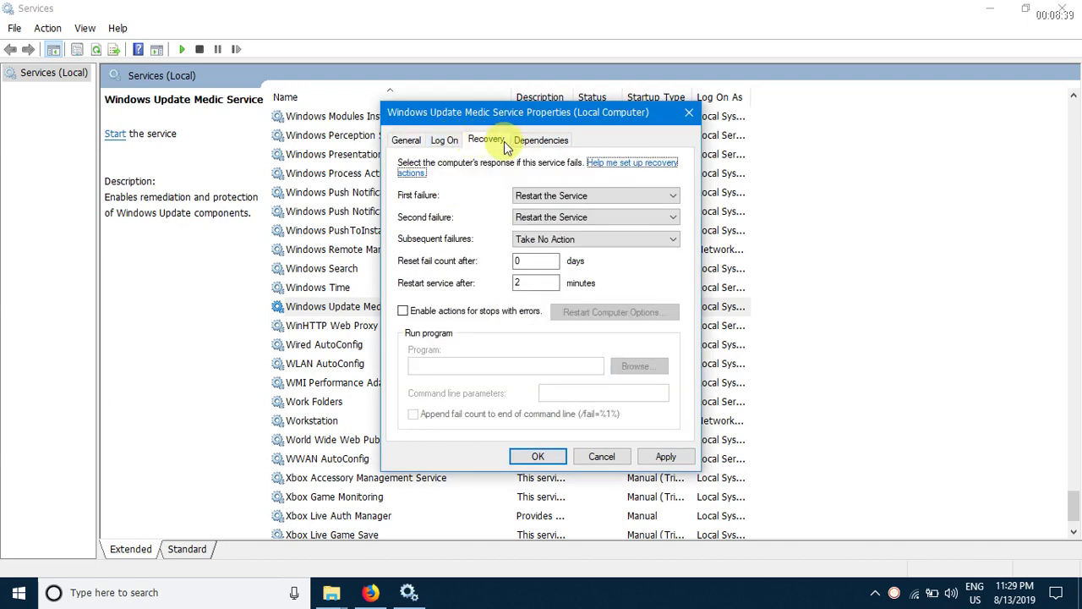
click(589, 456)
Examine the Windows-named services and the entries at the end of the Services list for a Windows Update service.
scroll(508, 357, down, 1)
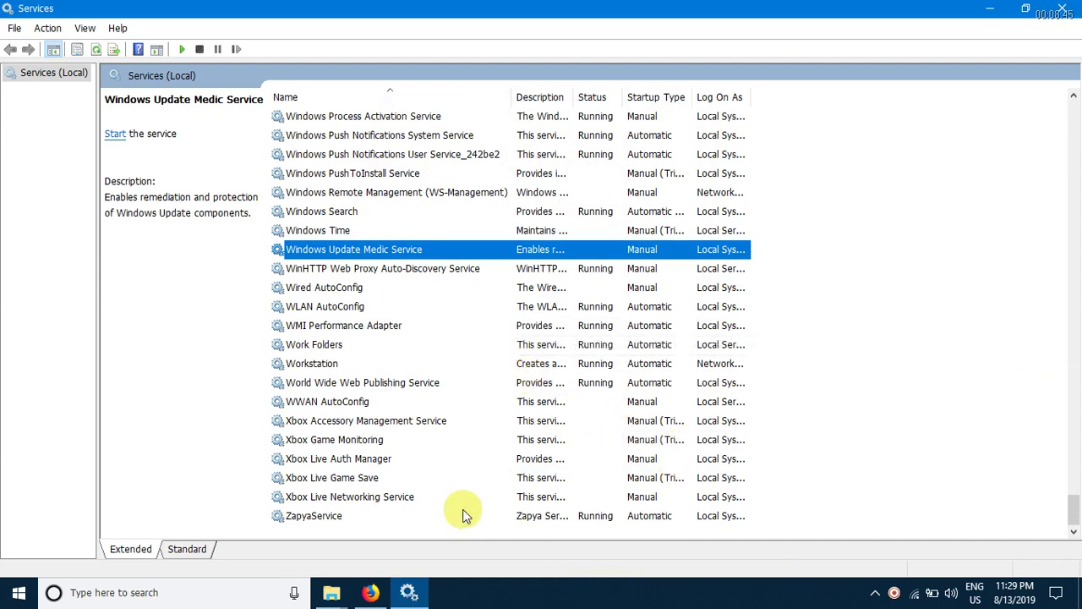
click(457, 461)
scroll(508, 447, up, 4)
scroll(507, 448, down, 3)
scroll(508, 448, up, 3)
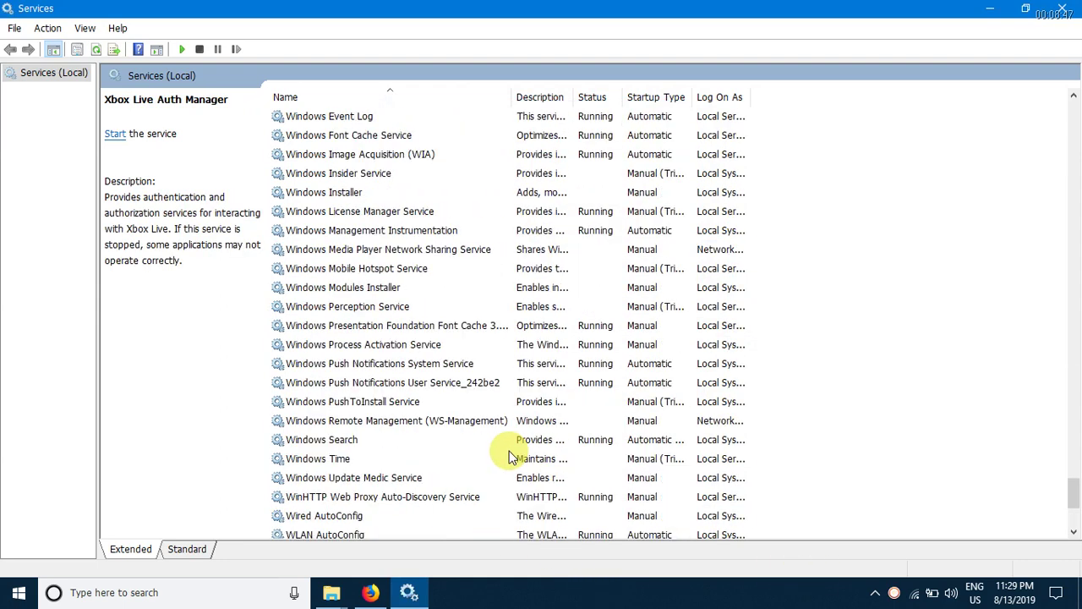
scroll(524, 447, down, 1)
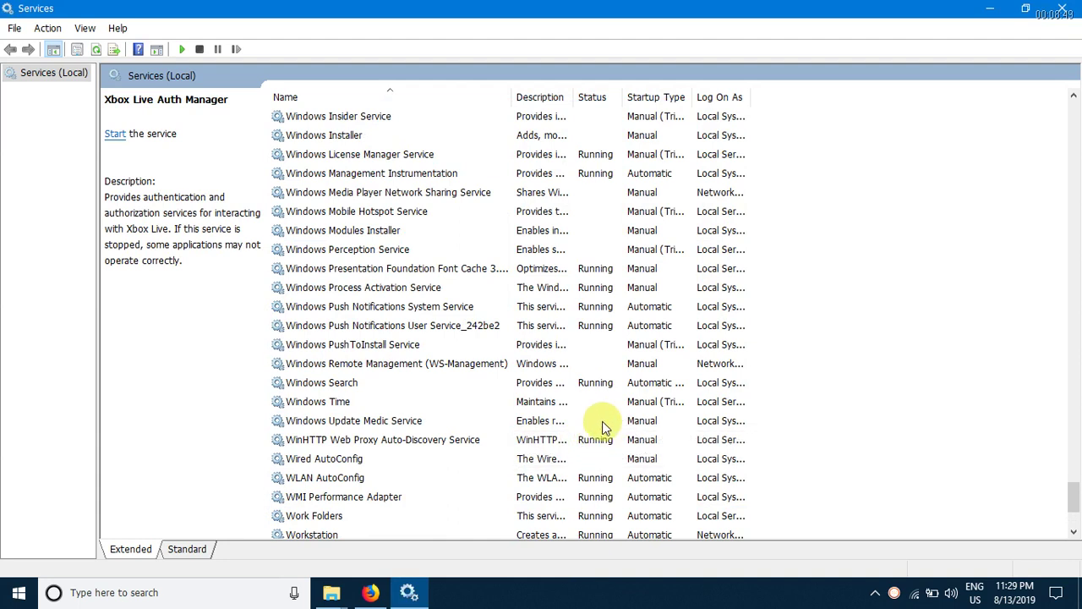
scroll(584, 418, down, 3)
click(550, 384)
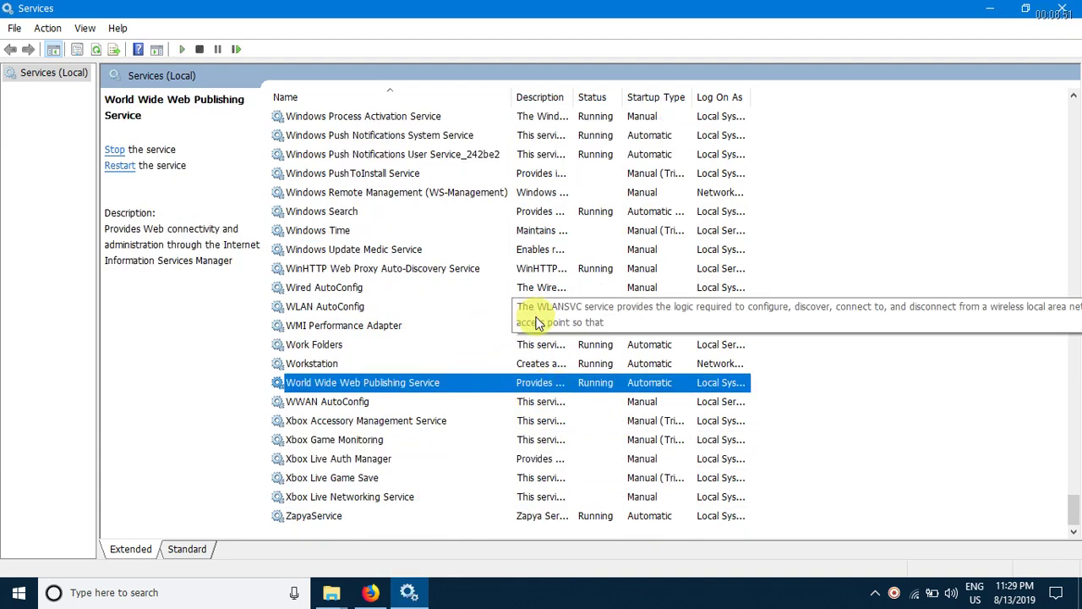
Close the Services console and refresh the desktop several times.
click(1062, 7)
right_click(964, 80)
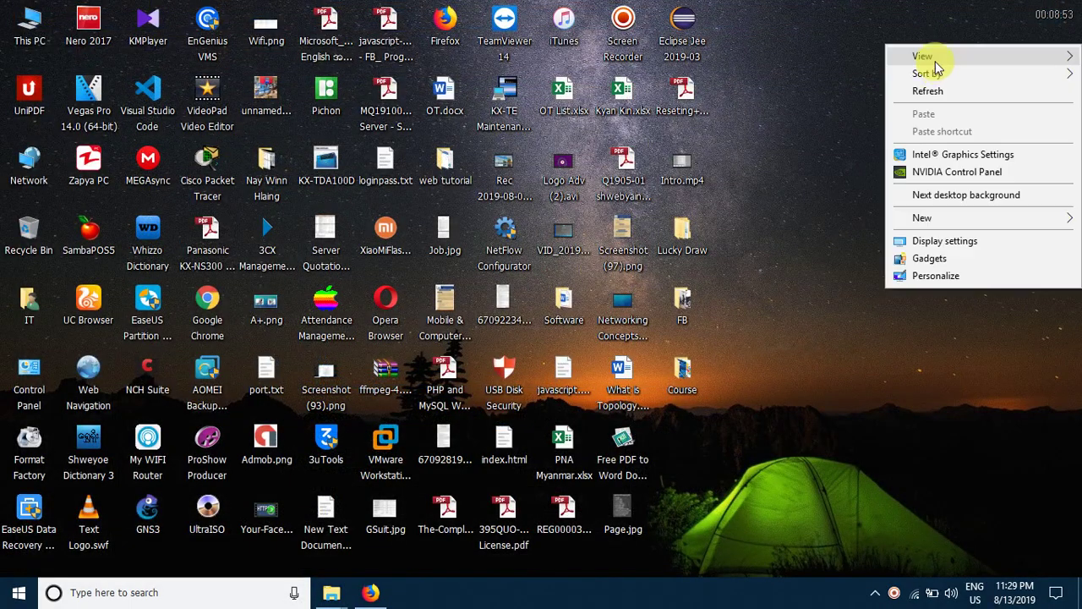
click(945, 99)
right_click(921, 74)
click(923, 117)
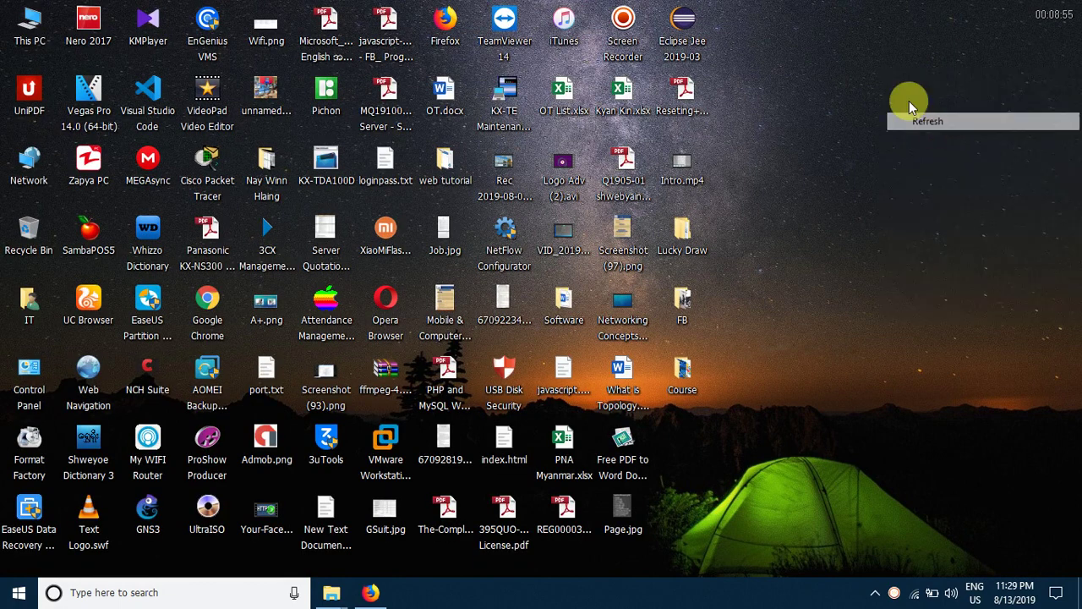
right_click(827, 59)
click(865, 105)
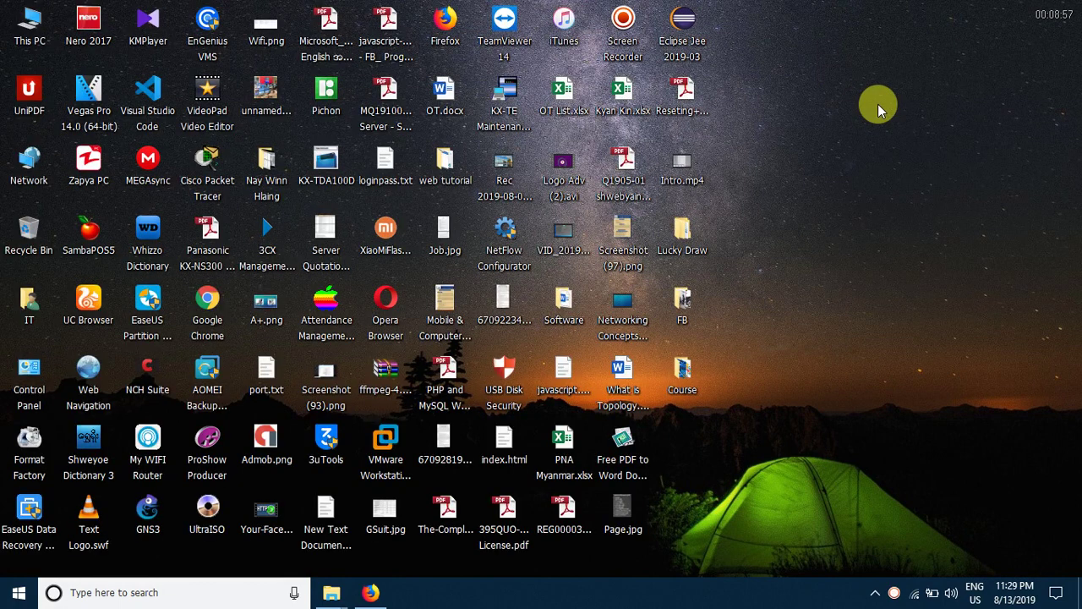
Open the Registry Editor by running regedit and maximize its window.
key(super+r)
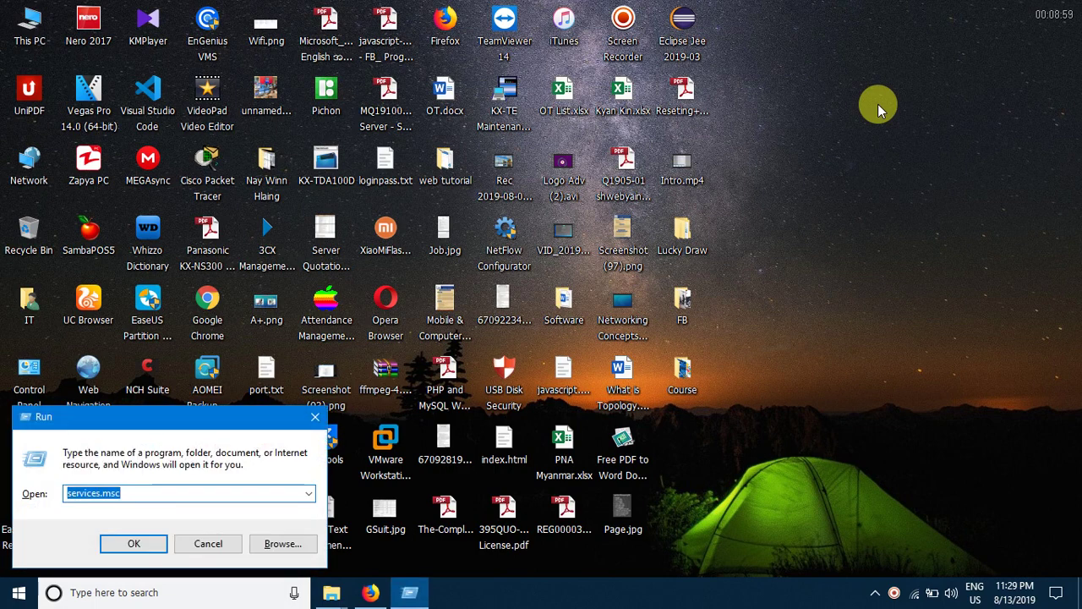
text(rege)
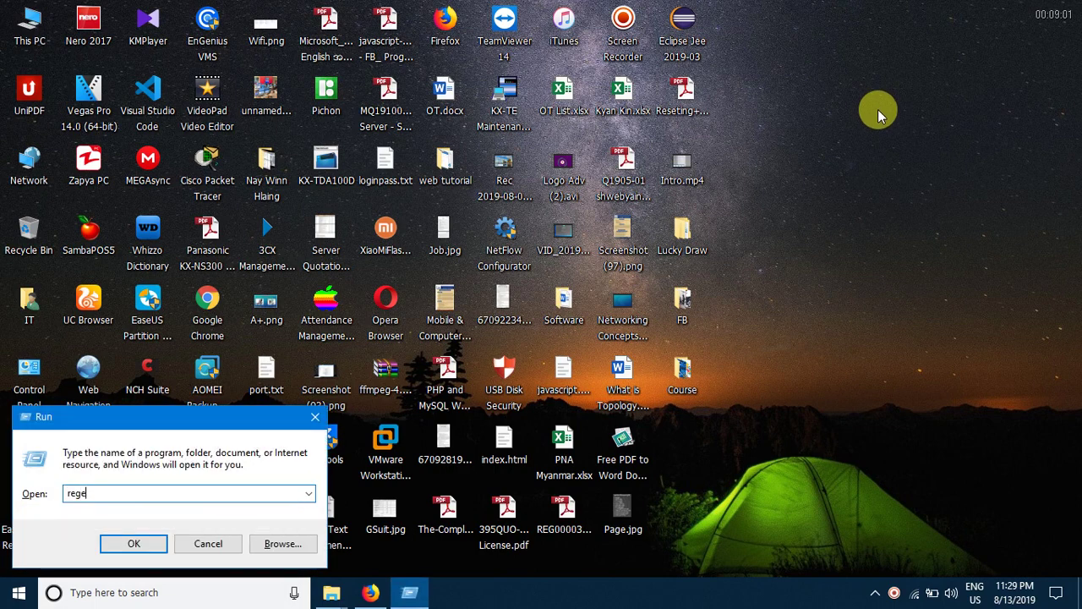
text(dit.ms)
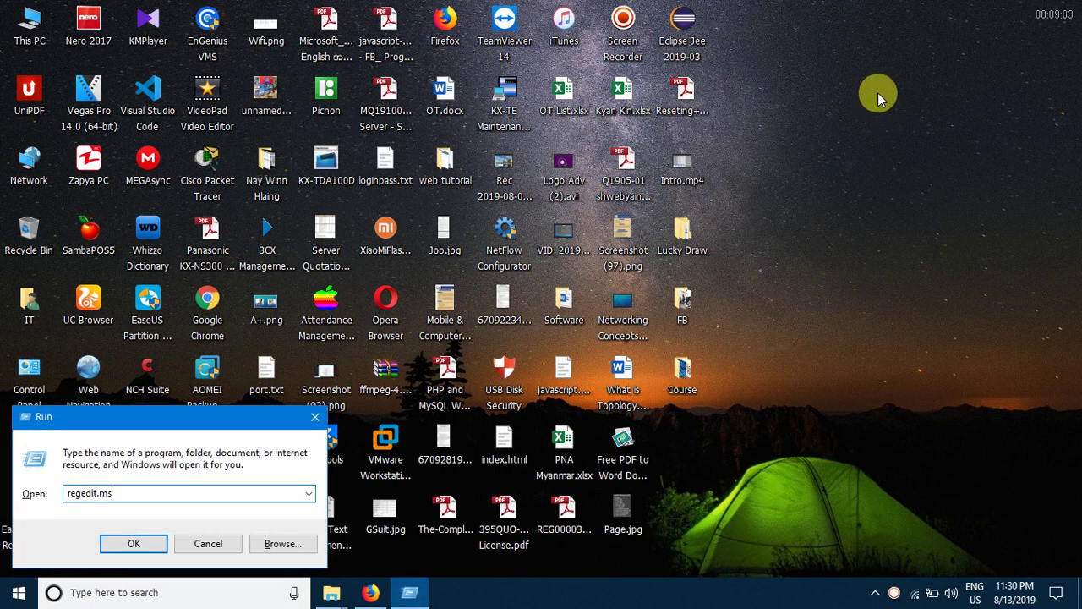
key(Return)
key(Return)
text(re)
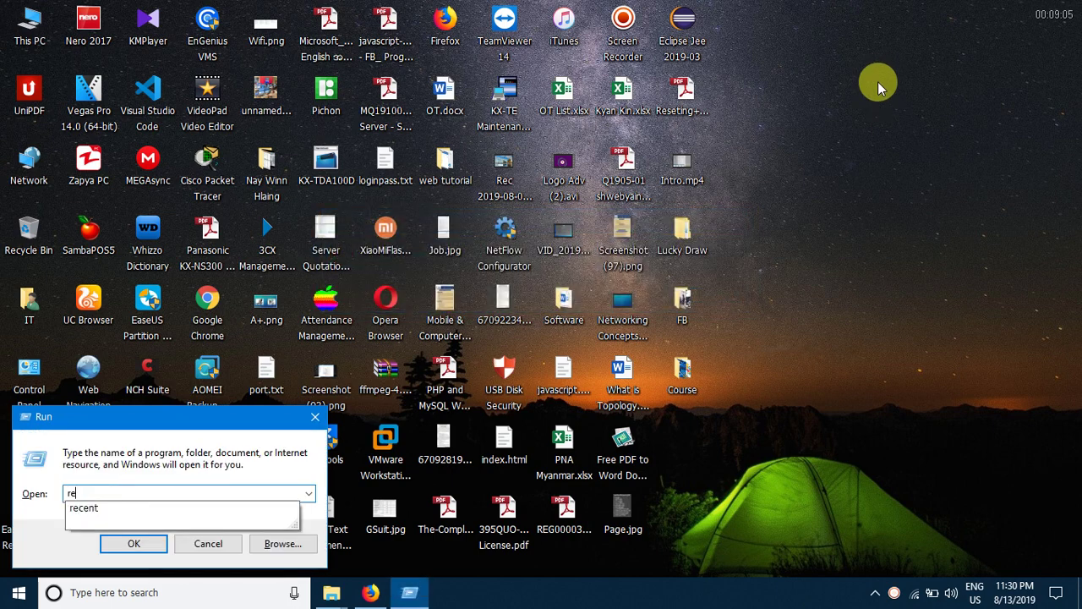
text(gedit)
key(Return)
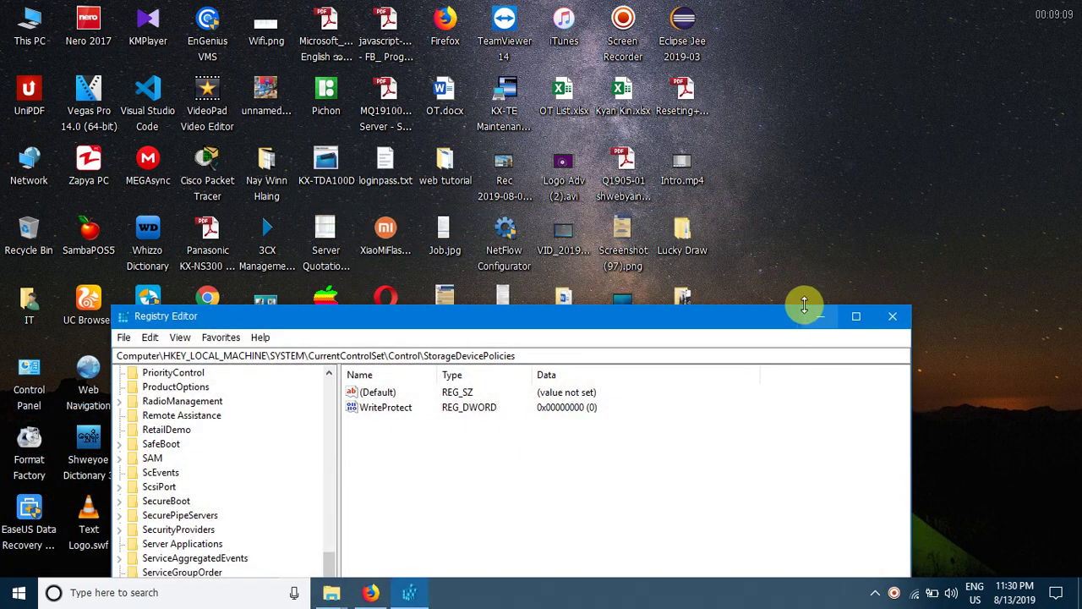
click(853, 315)
Collapse the expanded Control, CurrentControlSet and SYSTEM branches up to HKEY_LOCAL_MACHINE in the registry tree.
scroll(182, 330, up, 4)
scroll(177, 324, down, 8)
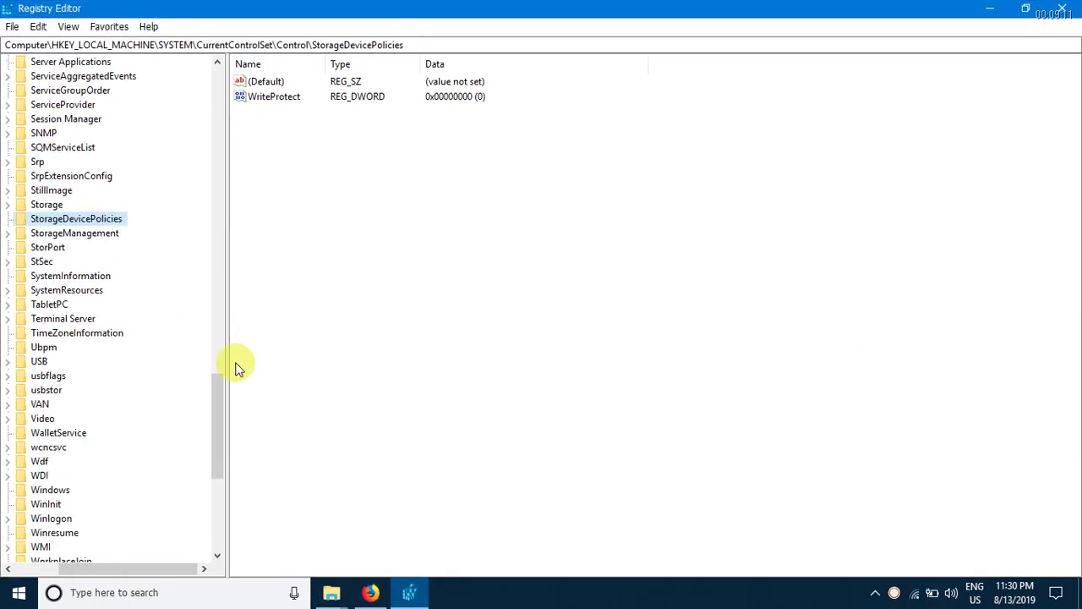
scroll(195, 393, down, 7)
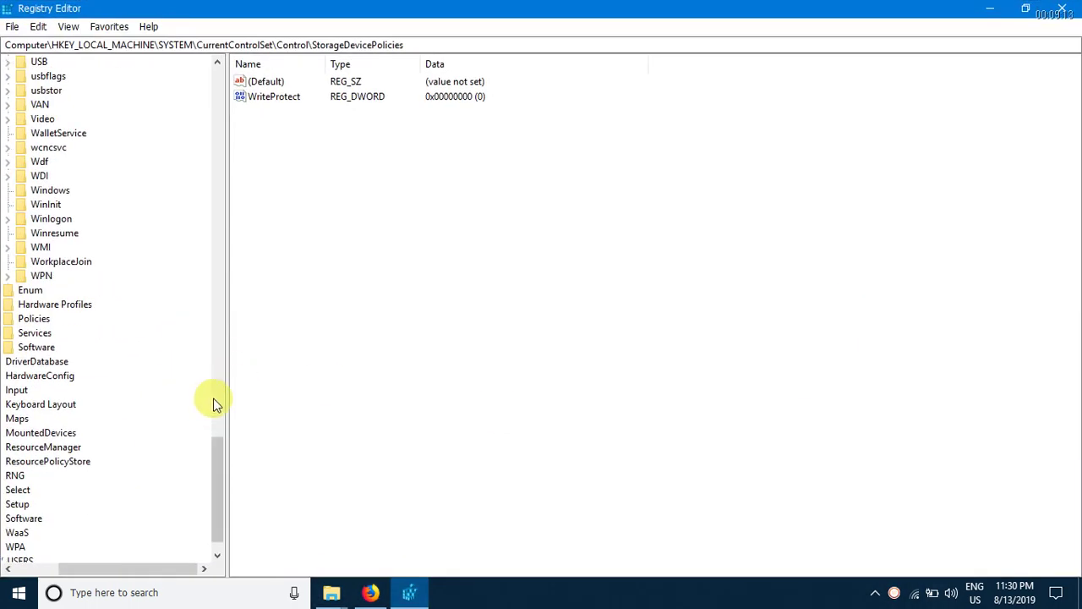
drag(224, 464, 147, 92)
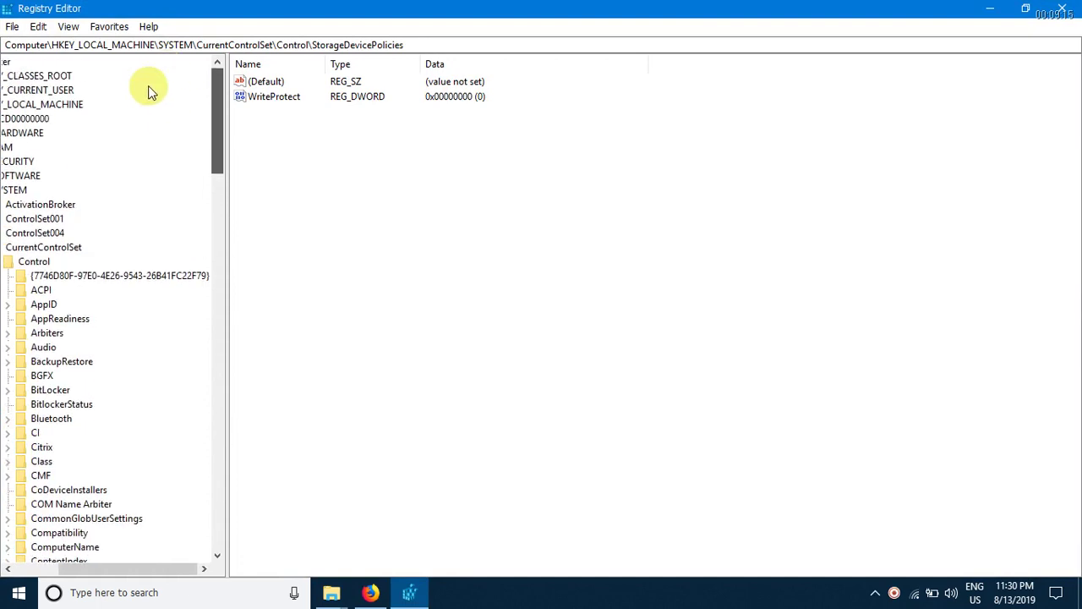
drag(150, 569, 106, 570)
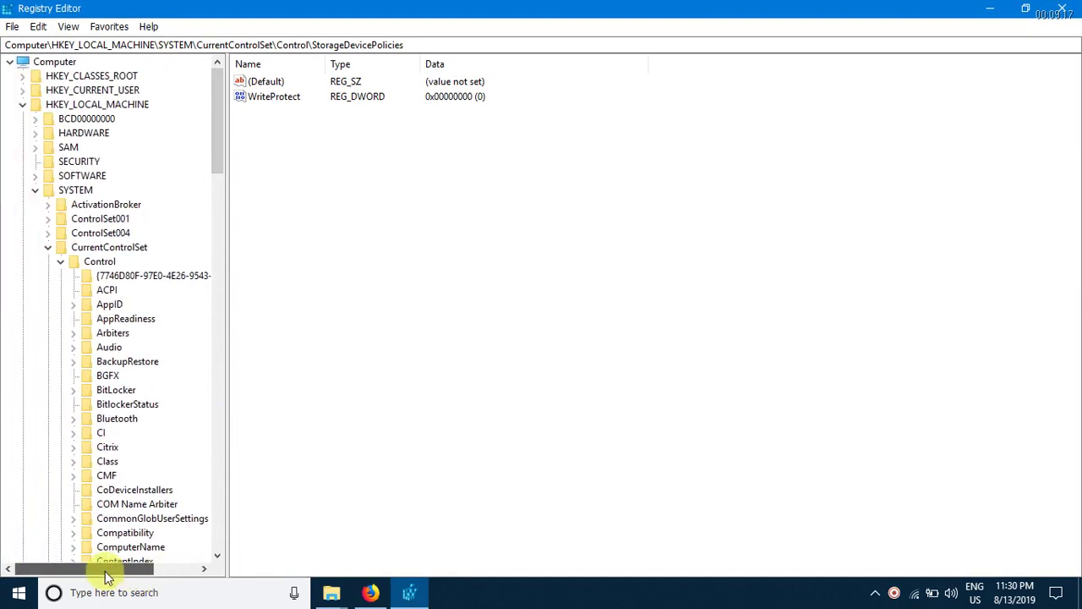
click(117, 547)
key(Left)
key(Left)
key(Left)
key(Left)
key(Left)
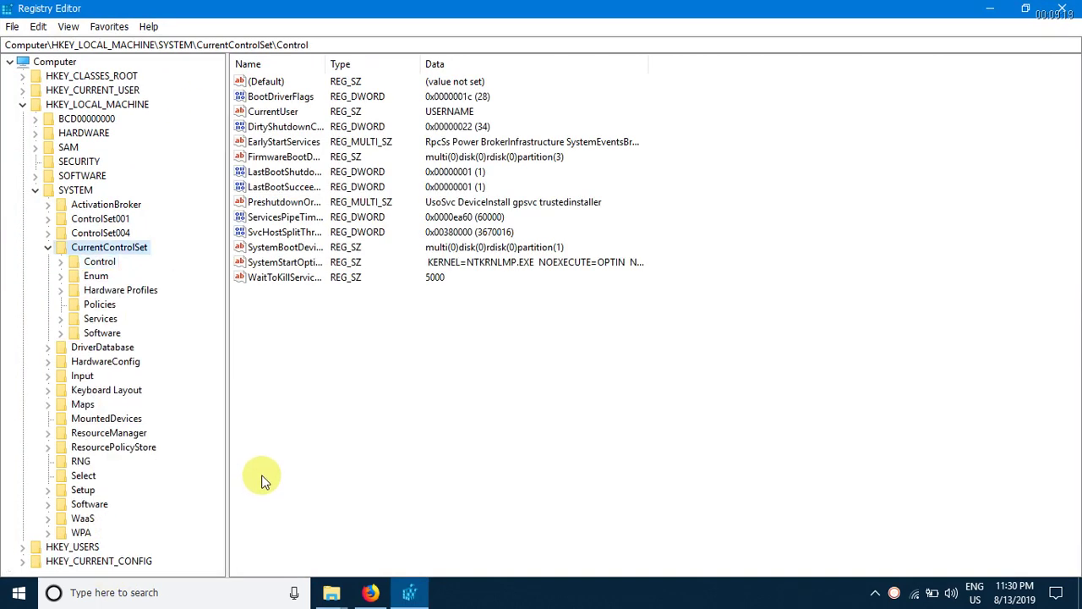
key(Left)
key(Left)
key(Left)
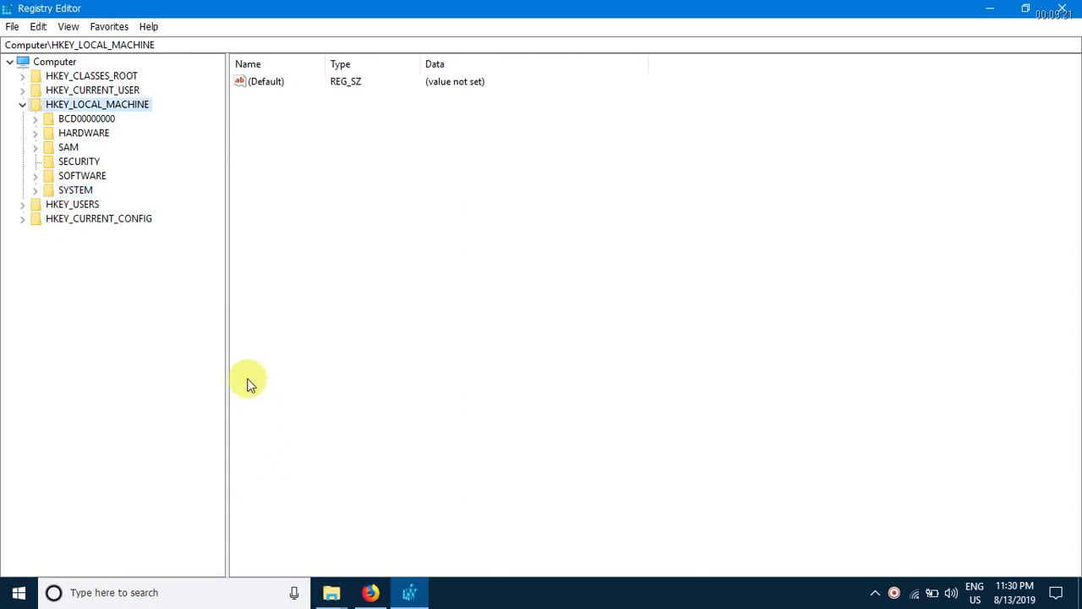
Collapse HKEY_LOCAL_MACHINE, expand HKEY_CLASSES_ROOT and go to its keys starting with W.
click(112, 78)
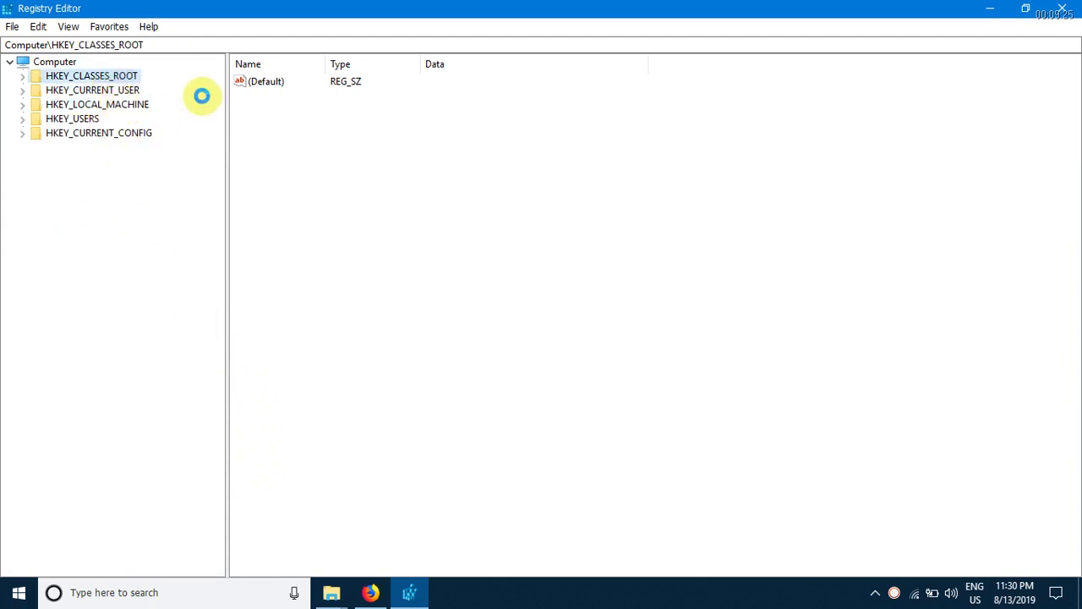
scroll(181, 145, down, 12)
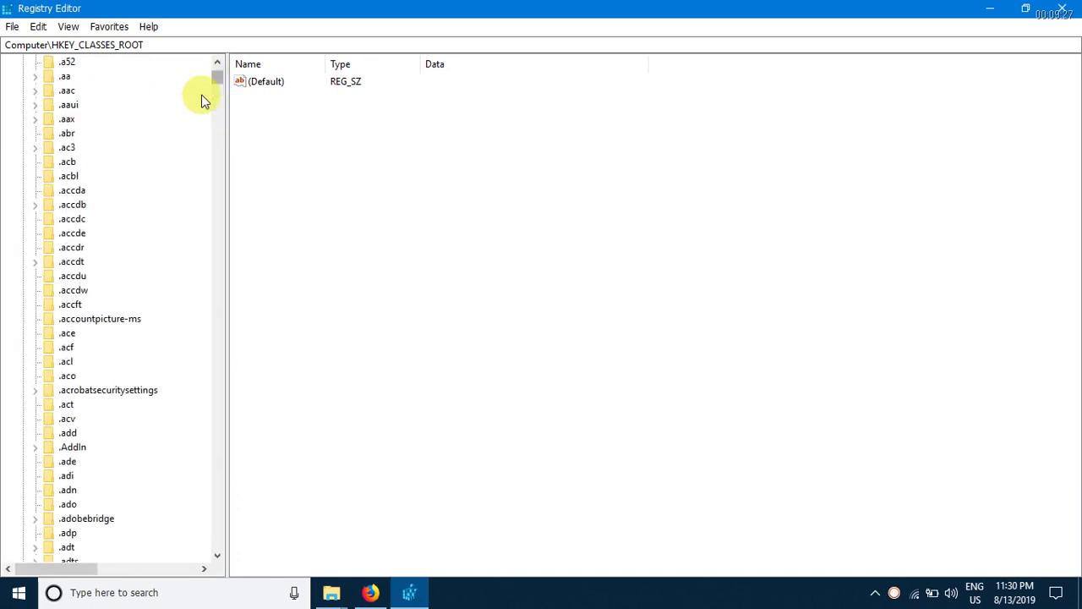
click(66, 219)
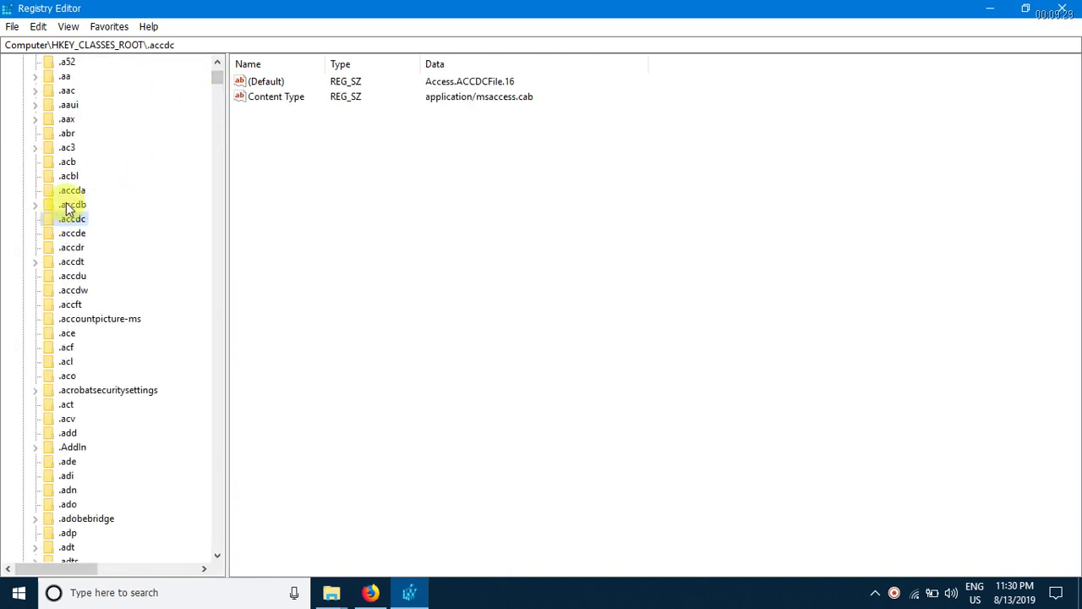
key(w)
Look through the HKEY_CLASSES_ROOT keys from the WbemScripting entries down to the X509Enrollment entries.
key(Down)
key(Down)
key(Down)
key(Down)
key(Down)
key(Down)
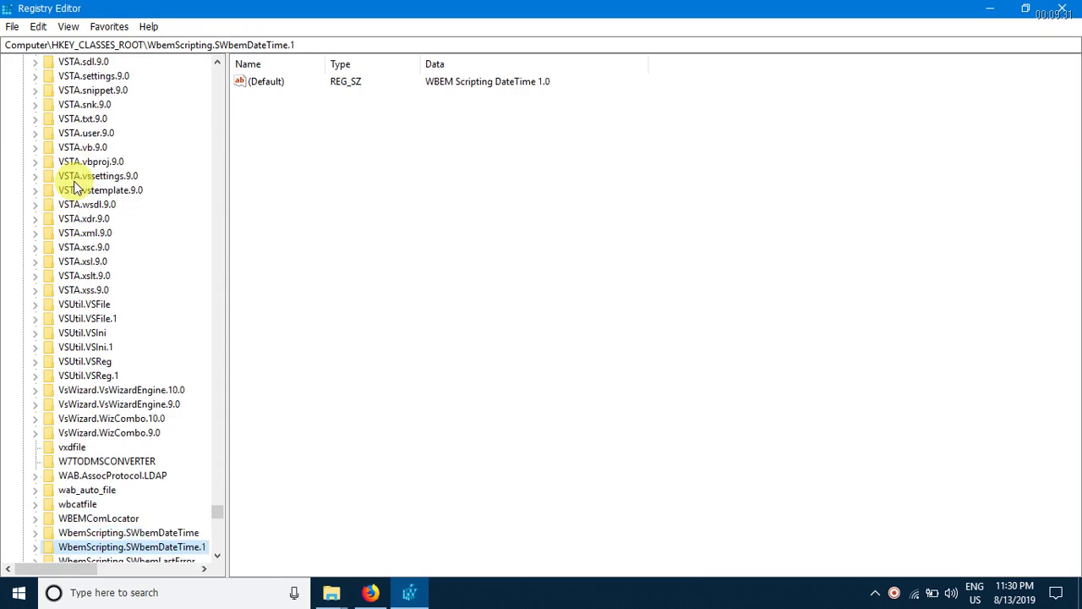
key(Down)
key(Down)
key(Down)
key(Down)
key(Down)
key(Down)
key(Down)
key(Down)
key(Down)
key(Down)
key(Down)
key(Down)
key(Down)
key(Down)
key(Down)
key(Down)
key(Down)
key(Down)
key(Down)
key(Down)
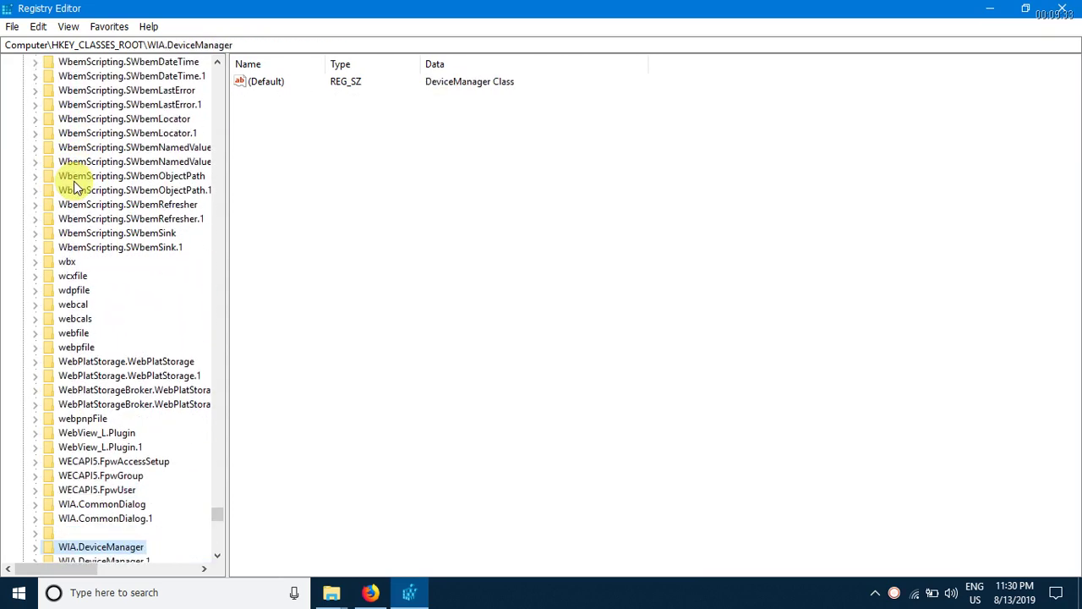
key(Down)
key(Down)
key(Down)
key(Down)
key(Down)
key(Down)
key(Down)
key(Down)
key(Down)
key(Down)
key(Down)
key(Down)
key(Down)
key(Down)
key(Down)
key(Down)
key(Down)
key(Down)
key(Down)
key(Down)
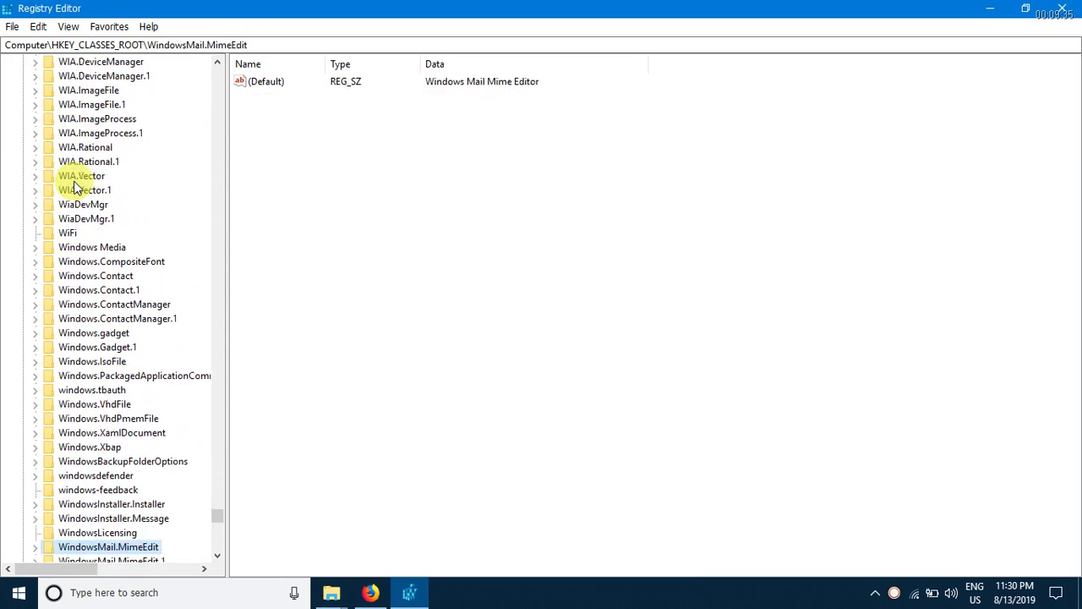
key(Down)
key(Down)
key(Down)
key(Down)
key(Down)
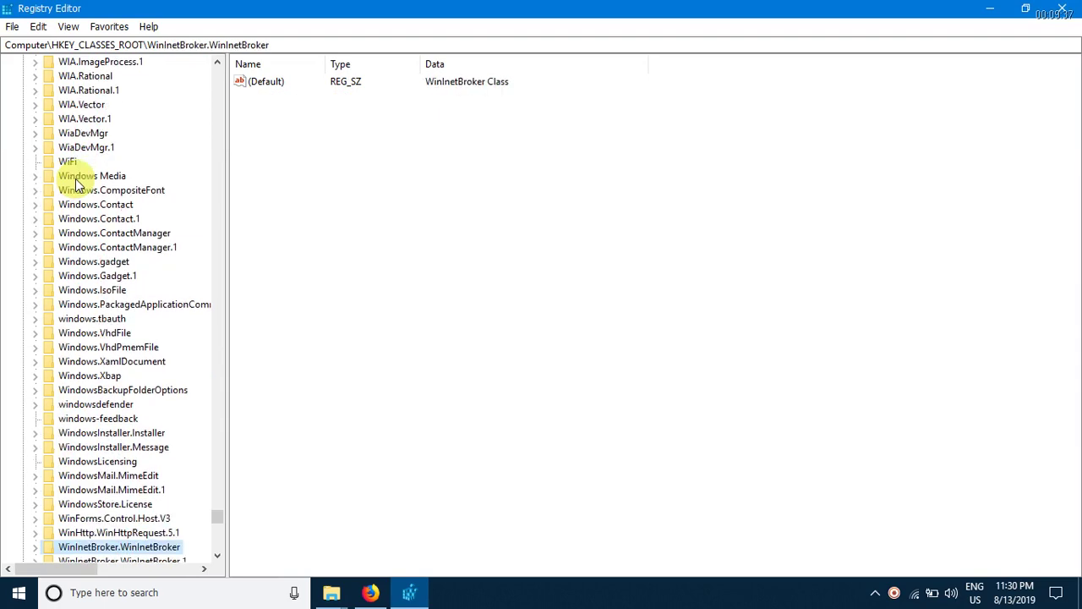
key(Down)
key(Down)
key(Down)
key(Down)
key(Down)
key(Down)
key(Down)
key(Down)
key(Down)
key(Down)
key(Down)
key(Down)
key(Down)
key(Down)
key(Down)
key(Down)
key(Down)
key(Down)
key(Down)
key(Down)
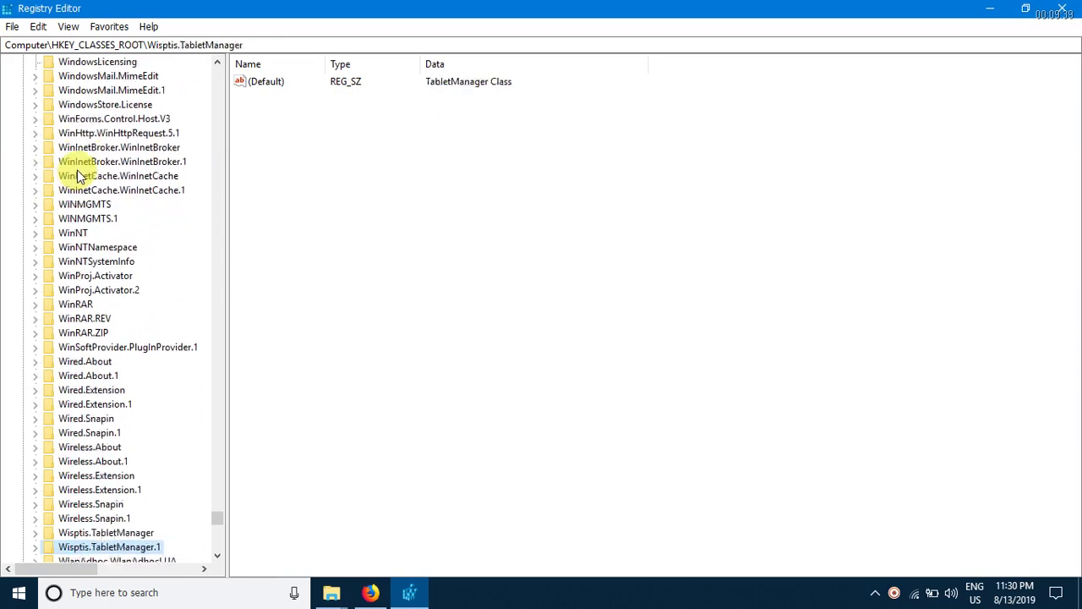
key(Down)
key(Down)
key(Down)
key(Down)
key(Down)
key(Down)
key(Down)
key(Down)
key(Down)
key(Down)
key(Down)
key(Down)
key(Down)
key(Down)
key(Down)
key(Down)
key(Down)
key(Down)
key(Down)
key(Down)
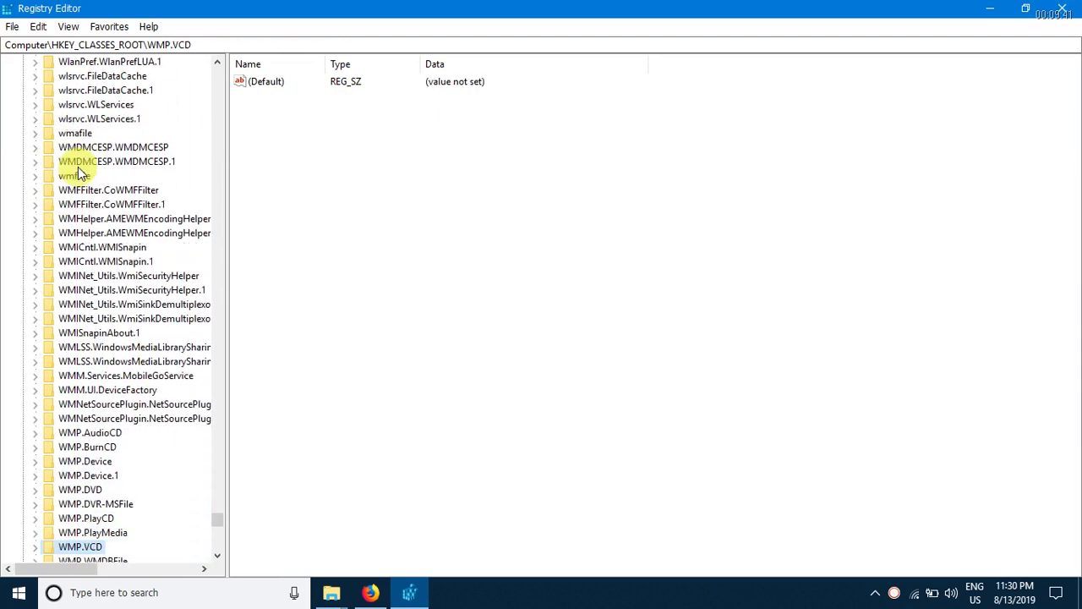
key(Down)
key(Down)
key(Down)
key(Down)
key(Down)
key(Down)
key(Down)
key(Down)
key(Down)
key(Down)
key(Down)
key(Down)
key(Down)
key(Down)
key(Down)
key(Down)
key(Down)
key(Down)
key(Down)
key(Down)
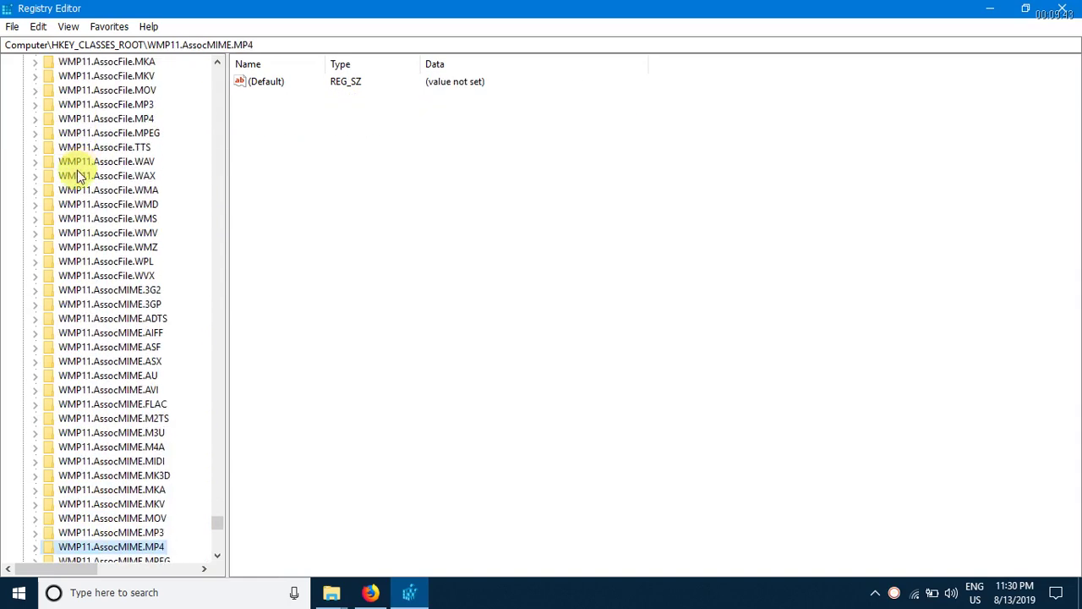
scroll(85, 313, down, 20)
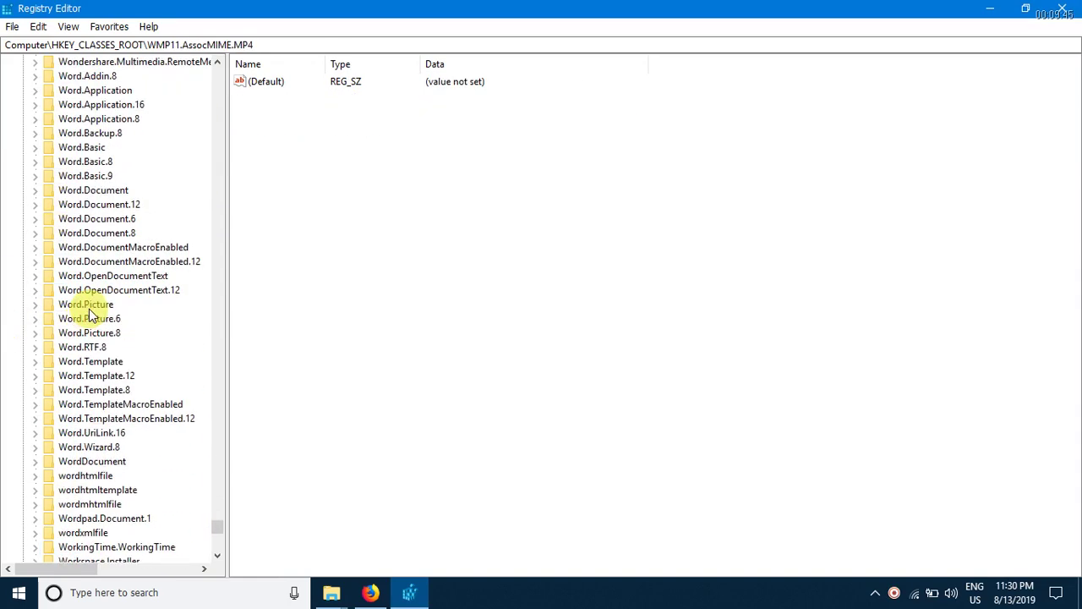
scroll(93, 312, down, 1)
scroll(97, 304, down, 5)
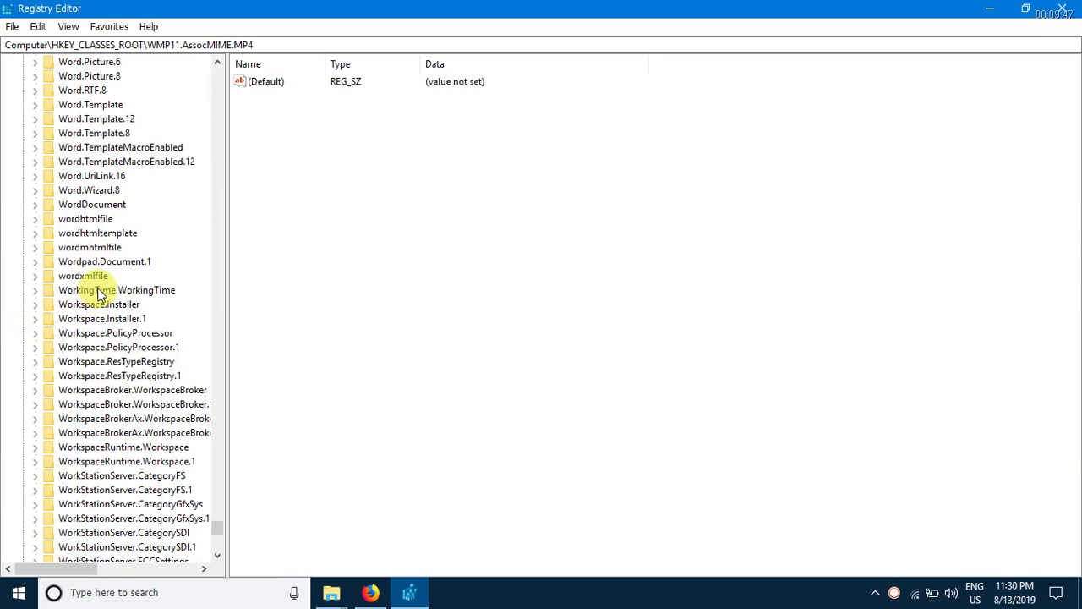
scroll(98, 292, down, 18)
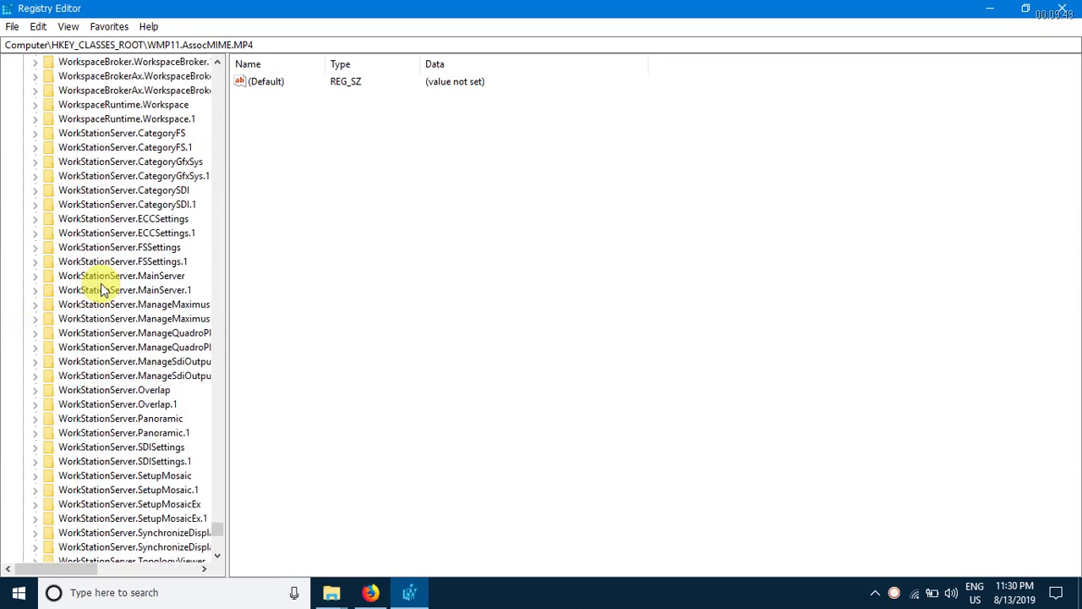
scroll(107, 292, down, 15)
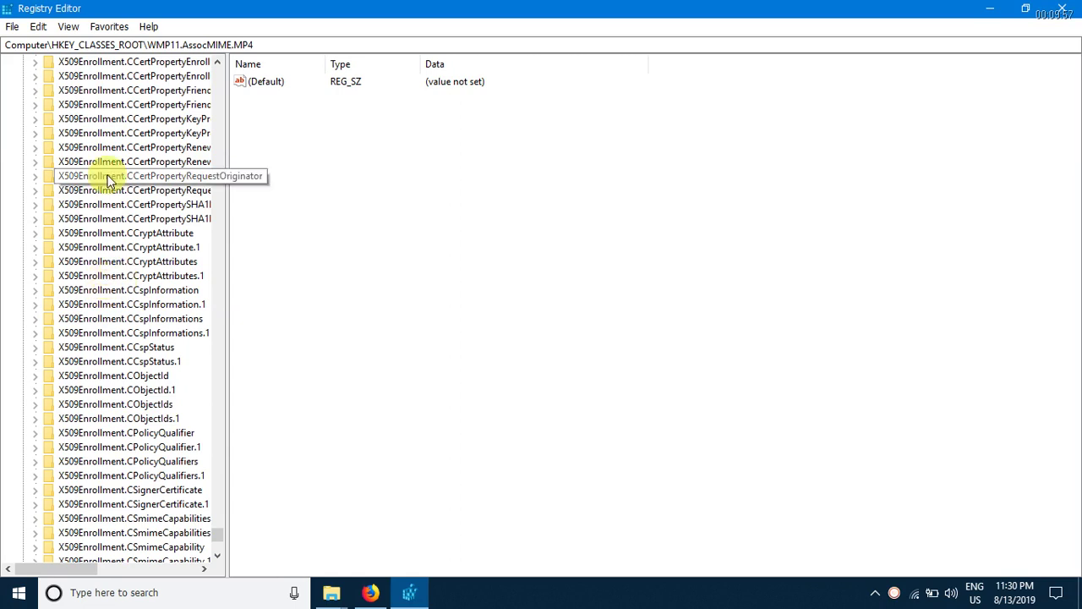
scroll(107, 180, down, 20)
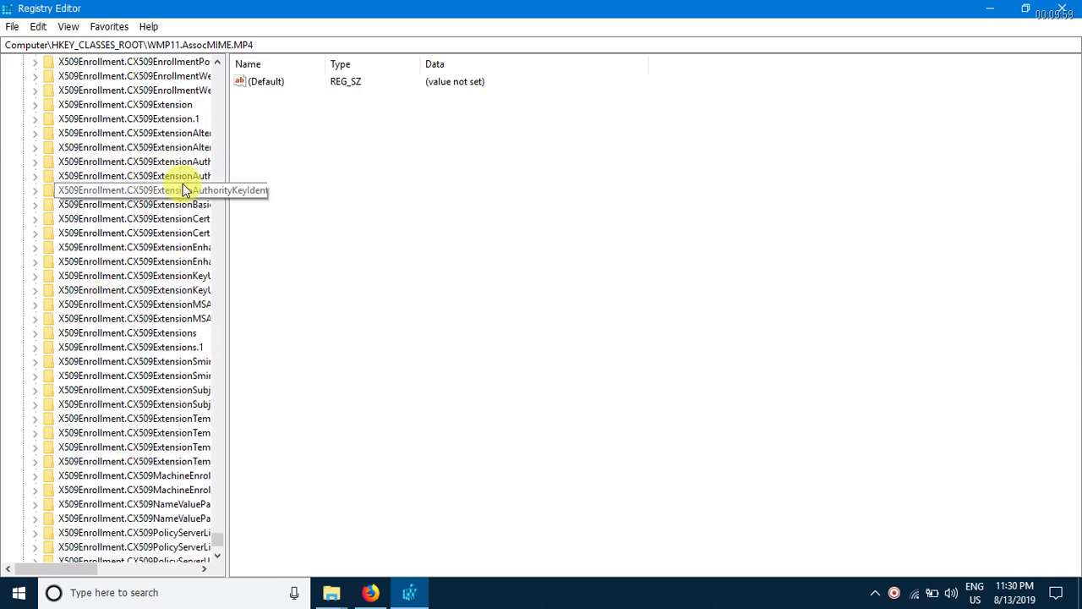
Widen the registry tree pane and expand HKEY_CURRENT_USER and its System key.
drag(227, 176, 314, 188)
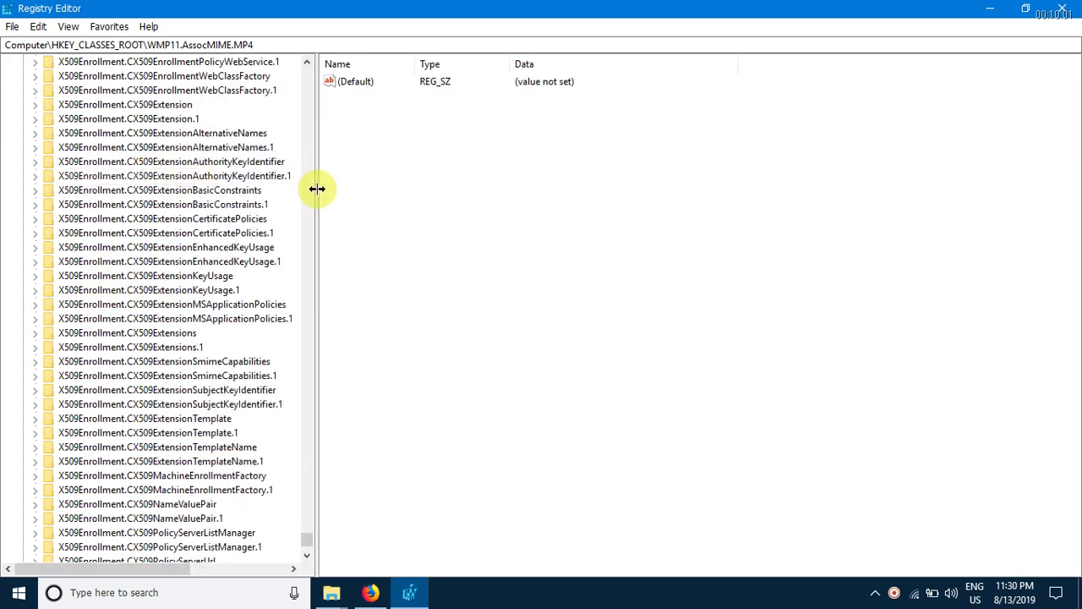
scroll(207, 237, down, 10)
scroll(207, 235, down, 2)
scroll(306, 380, down, 2)
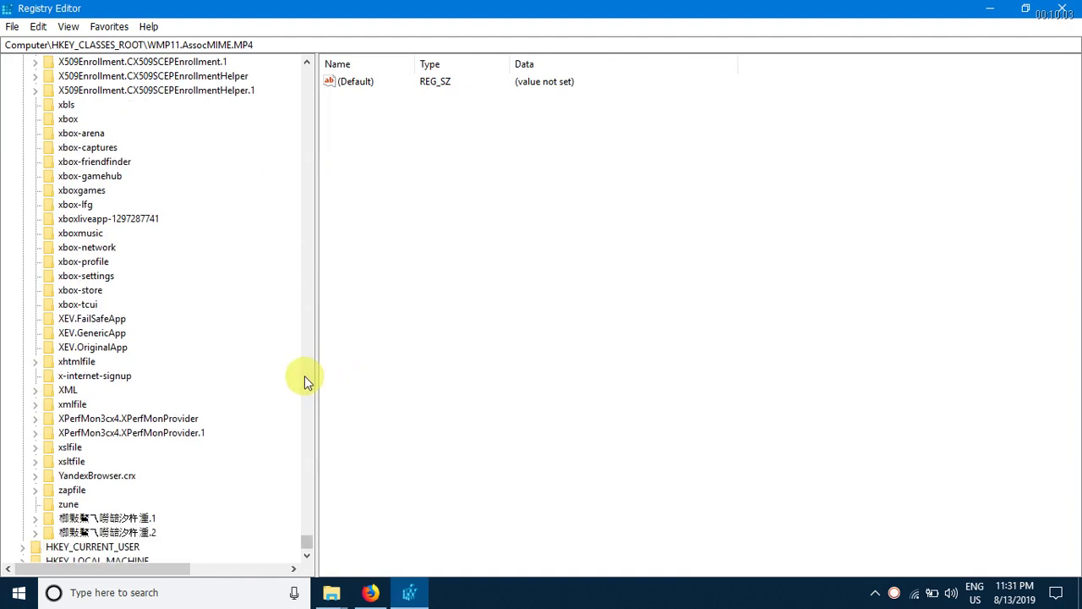
scroll(191, 414, down, 1)
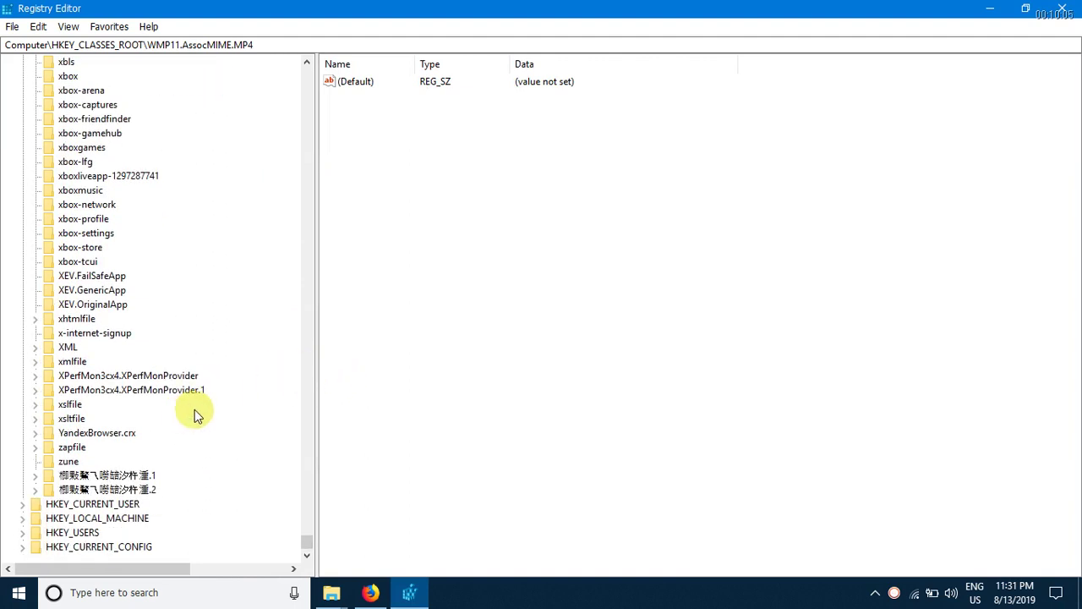
click(133, 505)
double_click(133, 505)
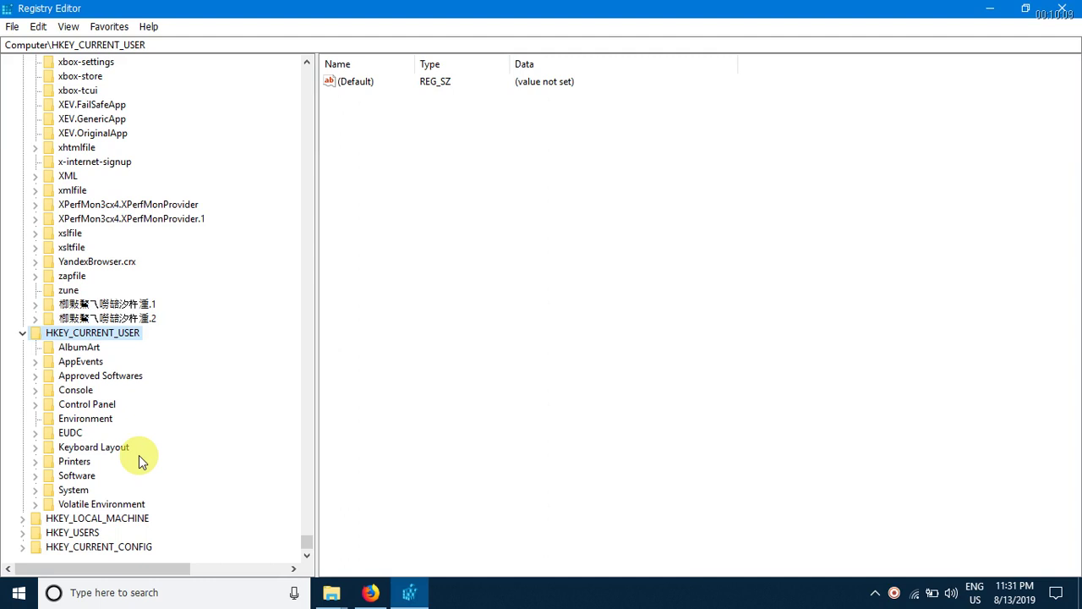
scroll(138, 466, down, 1)
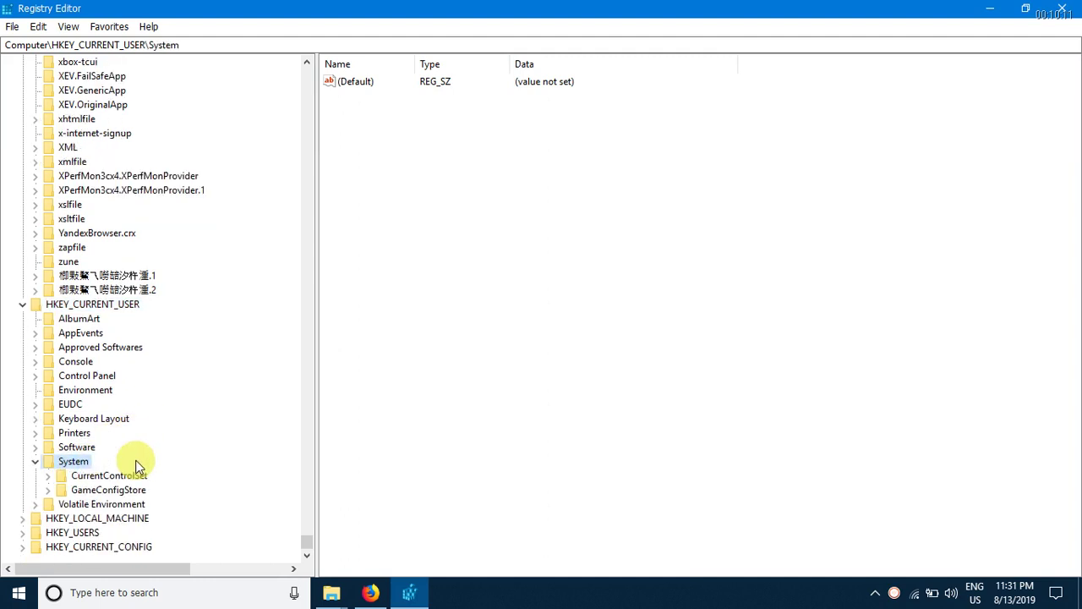
Expand HKEY_LOCAL_MACHINE, view its SOFTWARE and SECURITY keys, and expand its SYSTEM key.
double_click(123, 513)
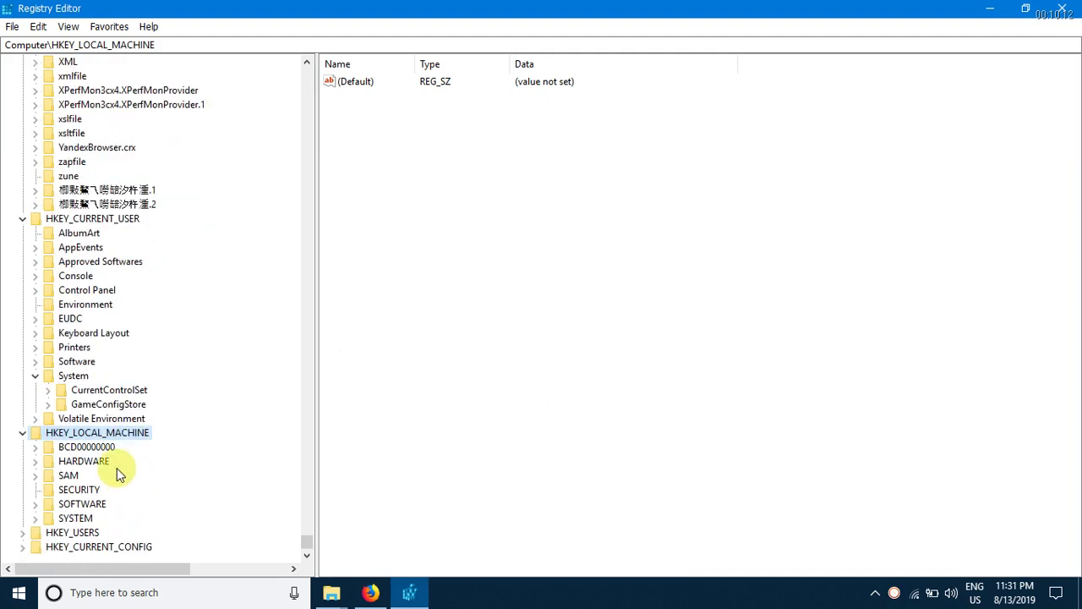
click(86, 504)
click(88, 488)
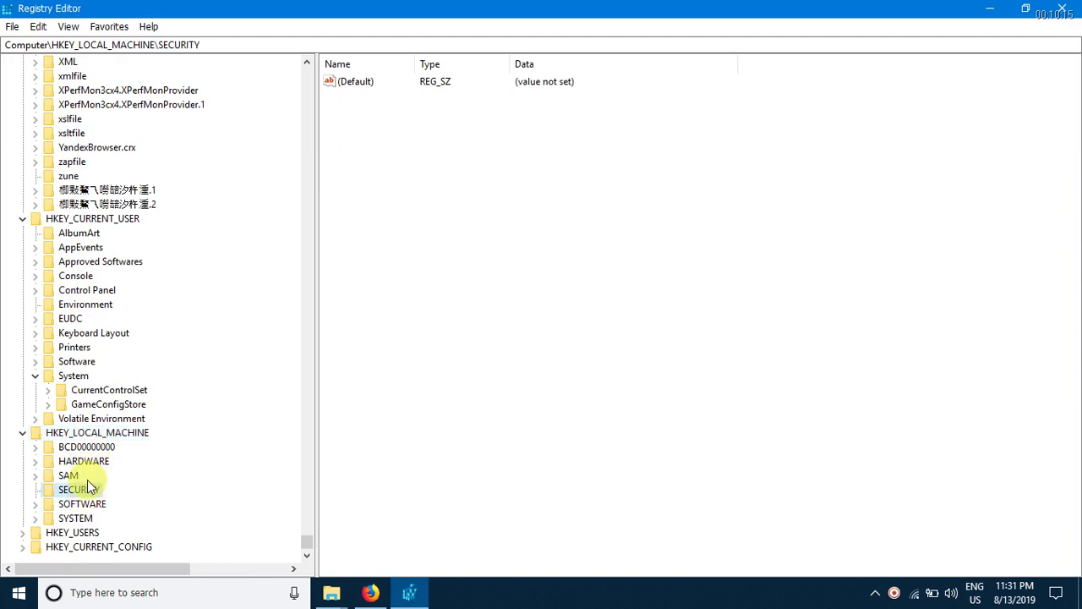
double_click(78, 517)
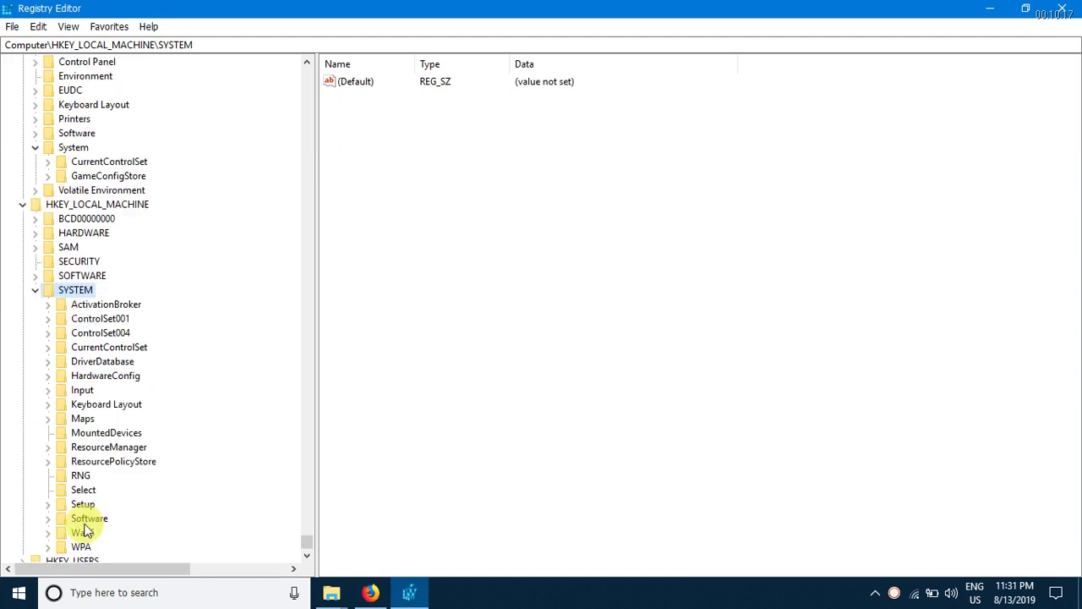
scroll(99, 483, down, 2)
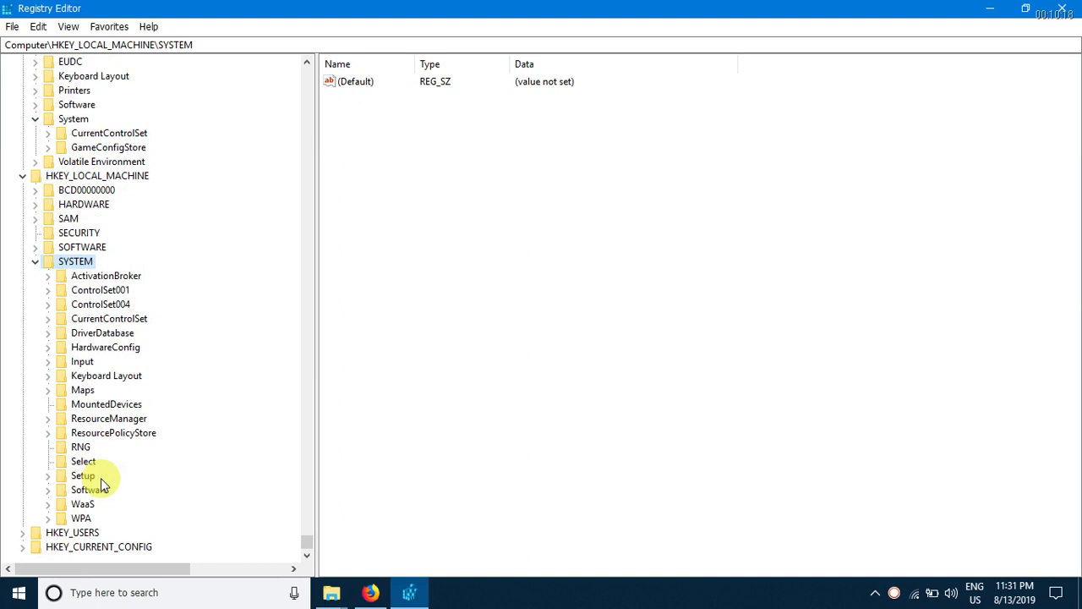
Expand HKEY_USERS and HKEY_CURRENT_CONFIG, and close the Registry Editor.
double_click(84, 529)
double_click(97, 547)
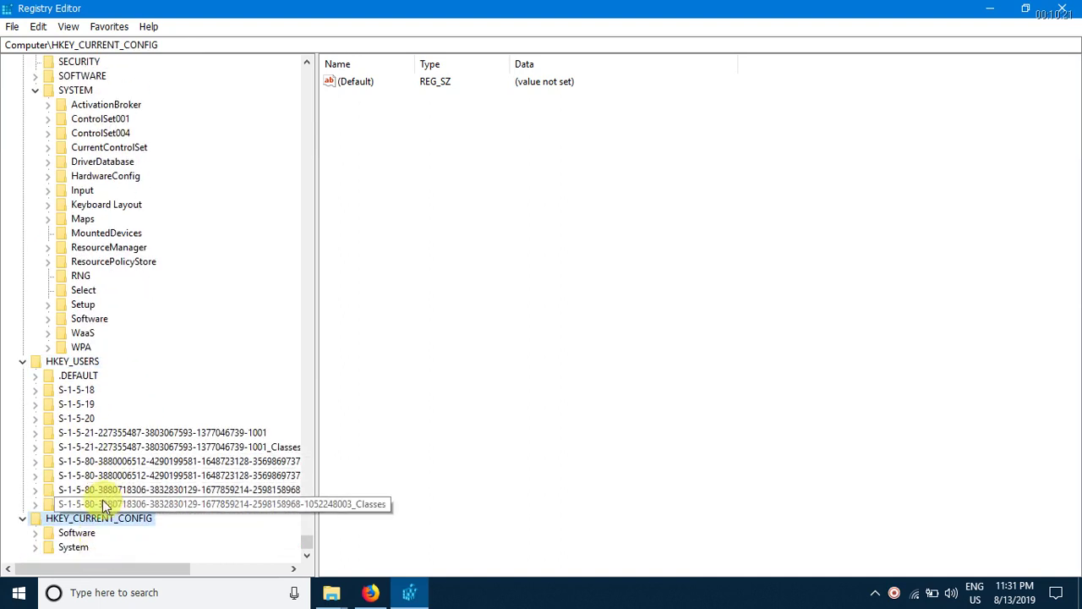
click(1064, 8)
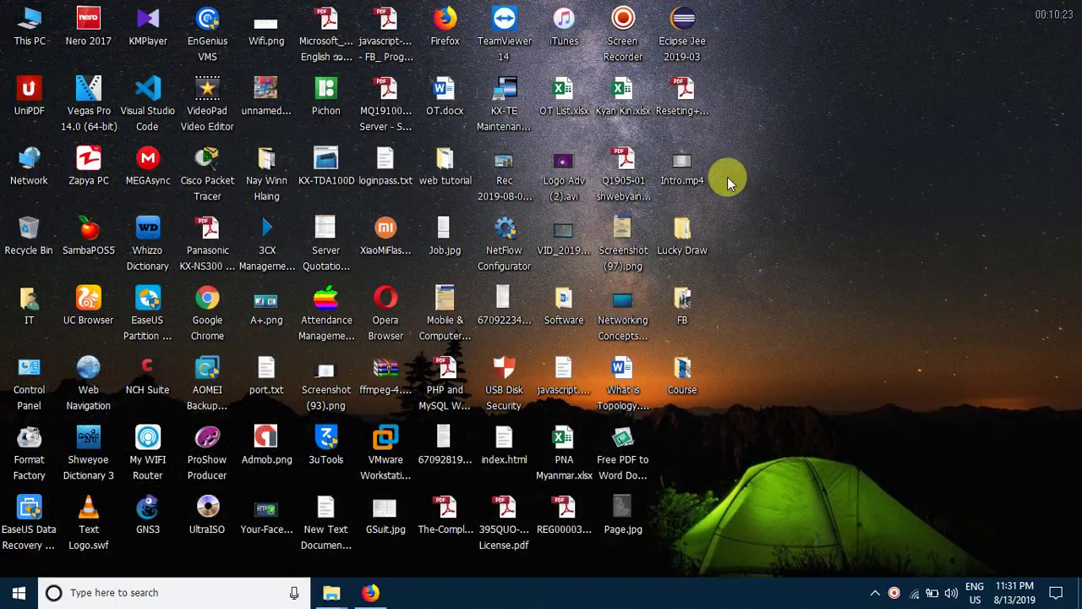
Open the Local Group Policy Editor by running gpedit.msc and widen its tree pane.
key(super+r)
text(gp)
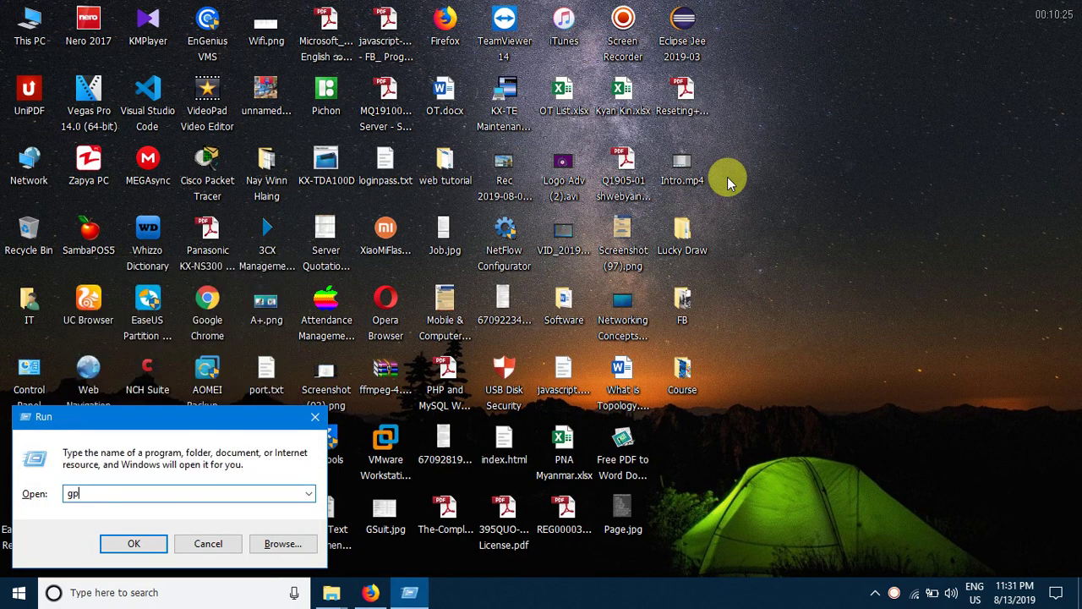
text(edit.msc)
key(Return)
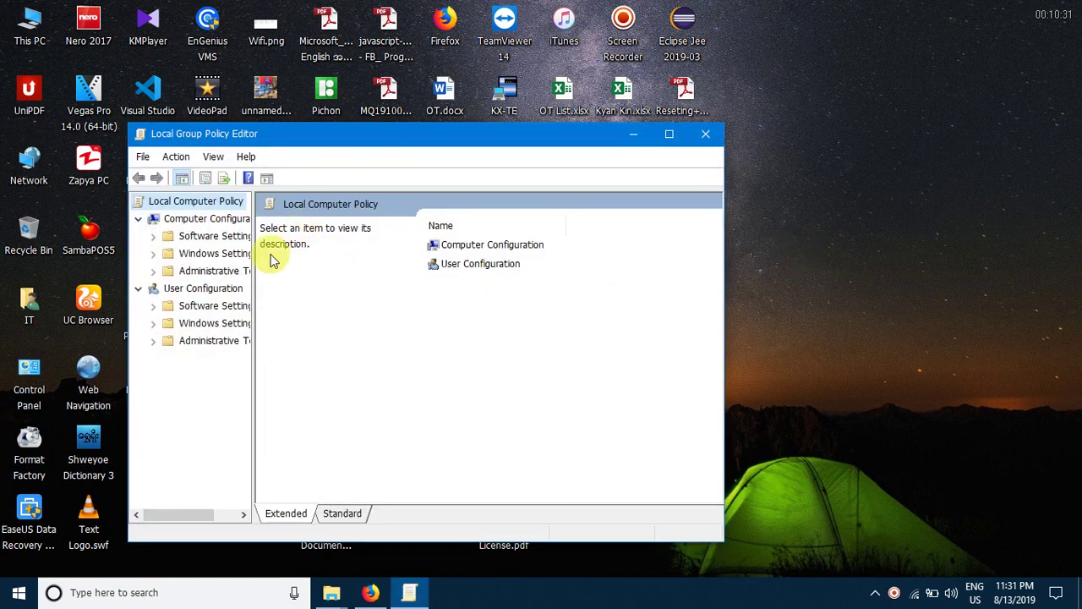
drag(252, 273, 423, 273)
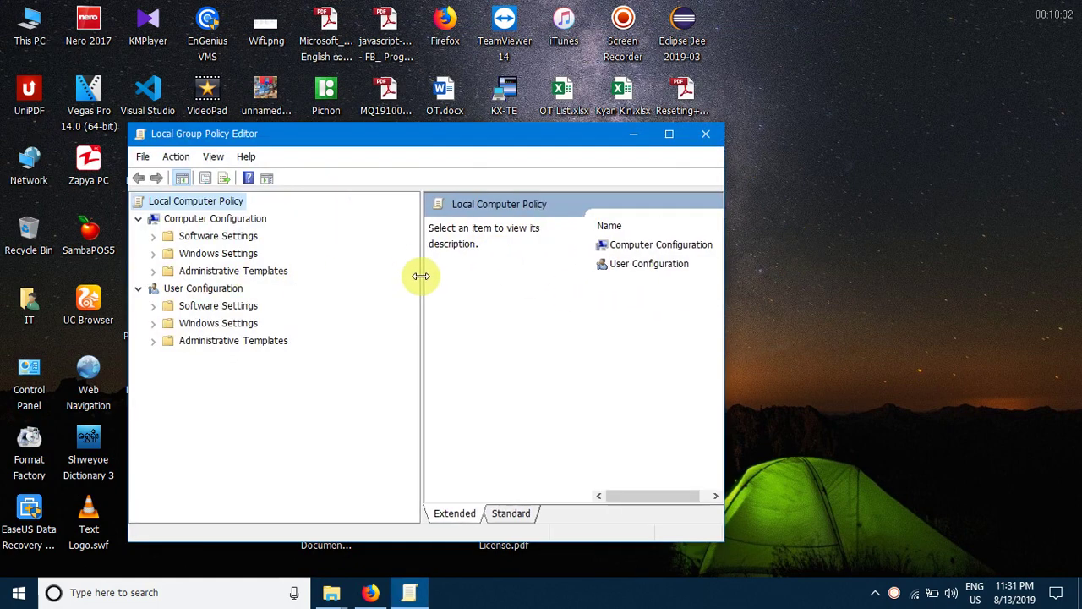
Expand Windows Settings under Computer Configuration and view its Security Settings, Deployed Printers and Scripts (Startup/Shutdown) entries.
click(216, 252)
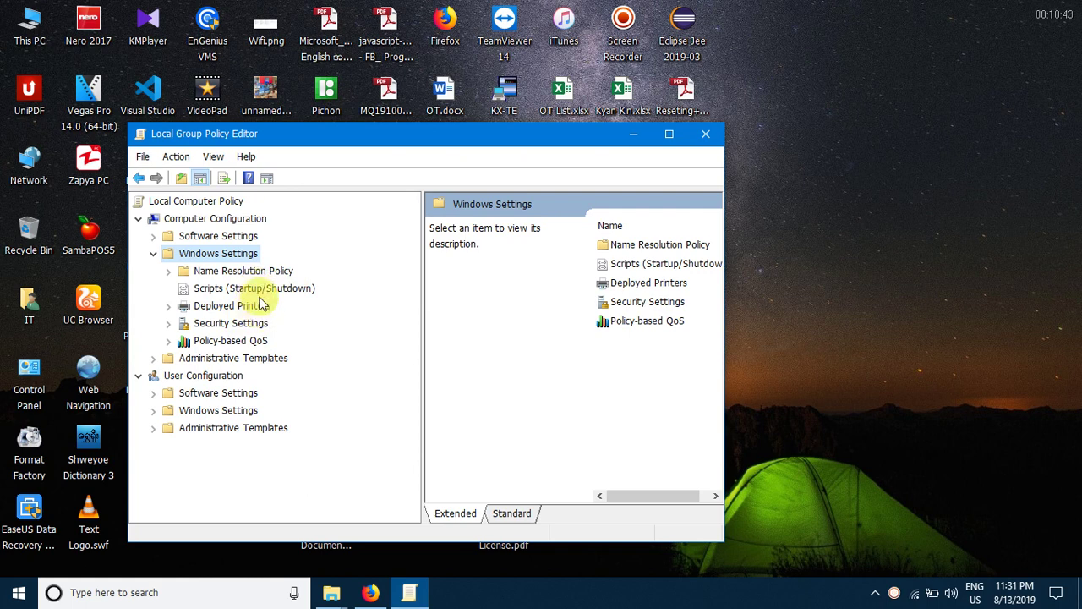
click(225, 321)
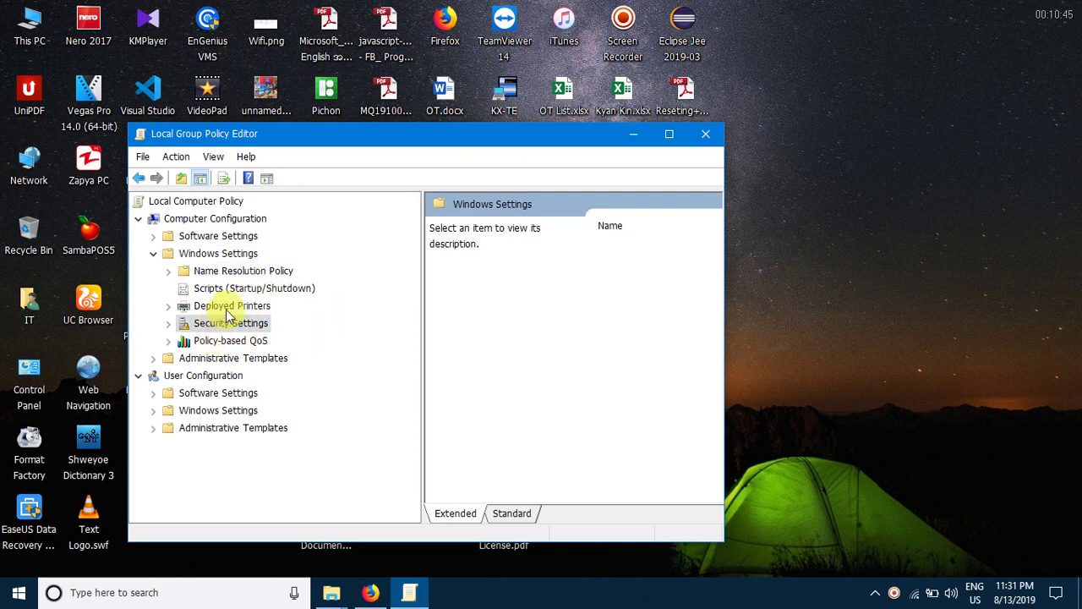
click(227, 308)
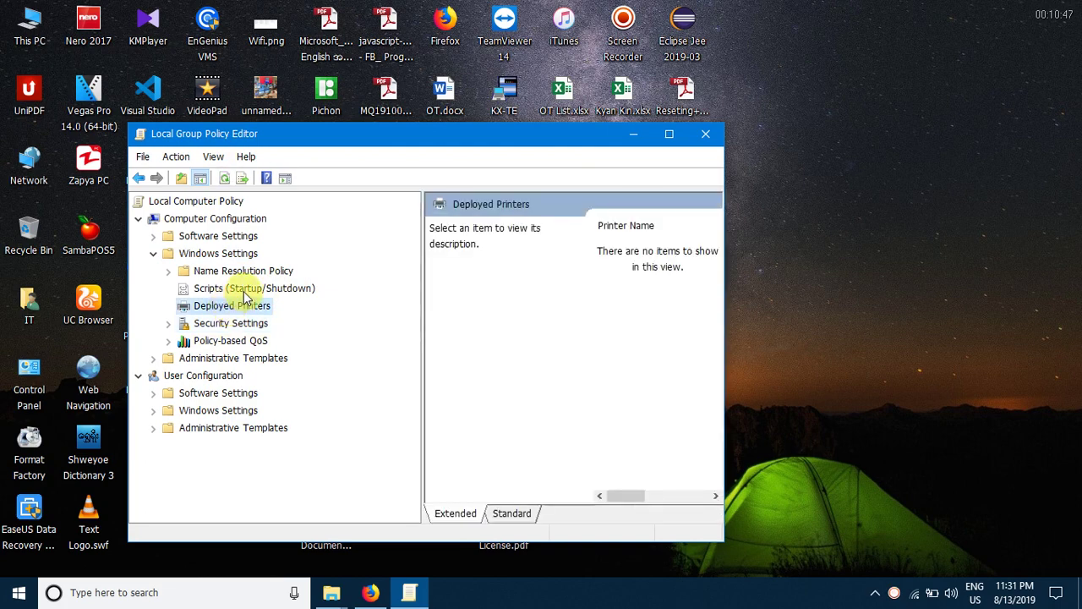
click(247, 290)
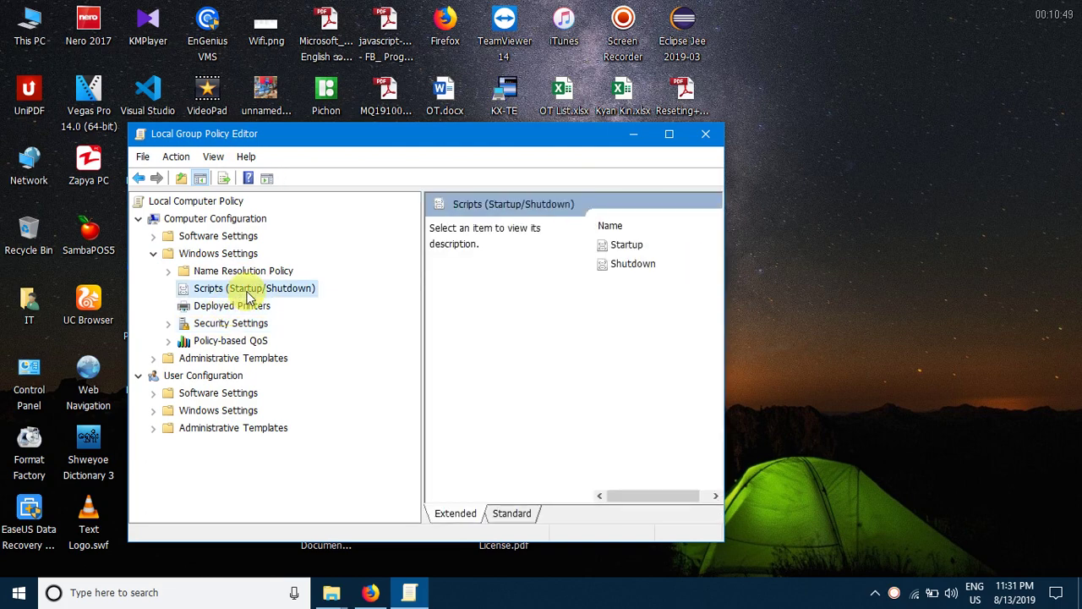
click(255, 306)
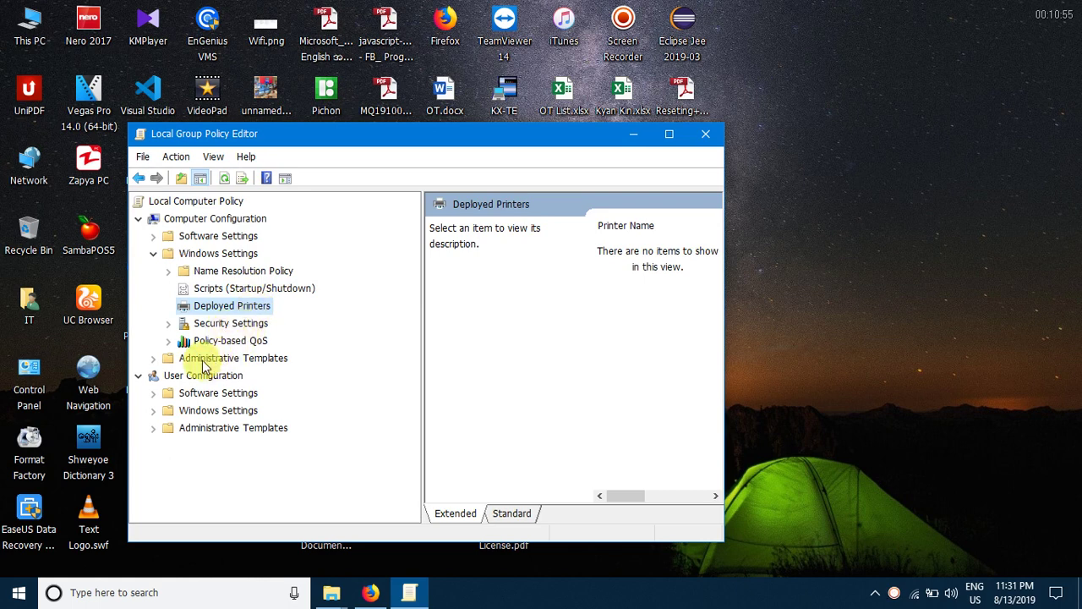
Open the Windows Update policies under Computer Configuration, Administrative Templates, Windows Components.
double_click(216, 359)
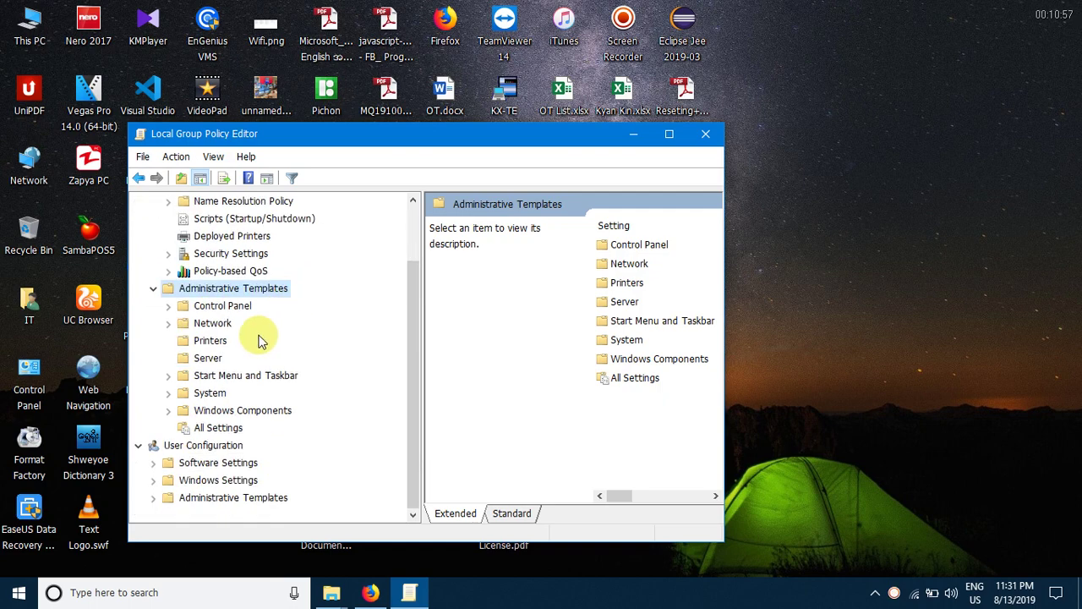
double_click(234, 412)
scroll(235, 397, down, 15)
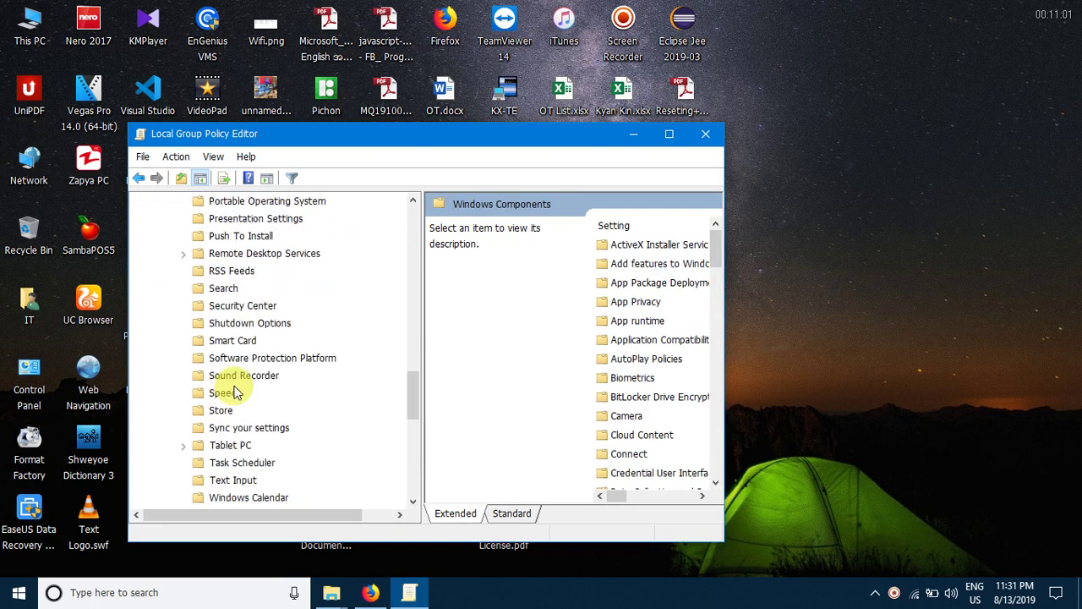
scroll(228, 391, down, 10)
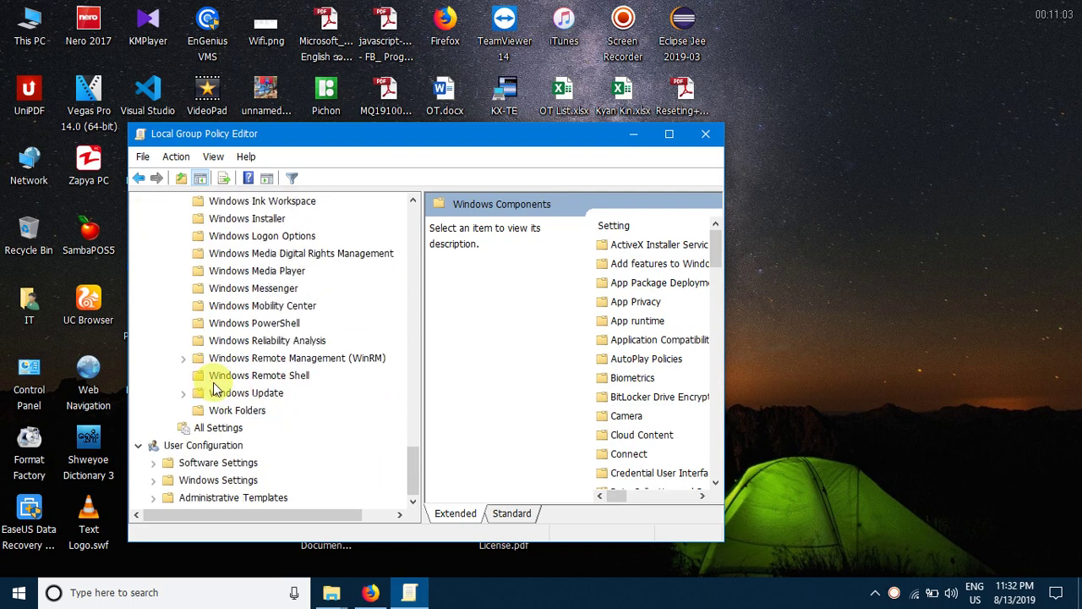
double_click(246, 393)
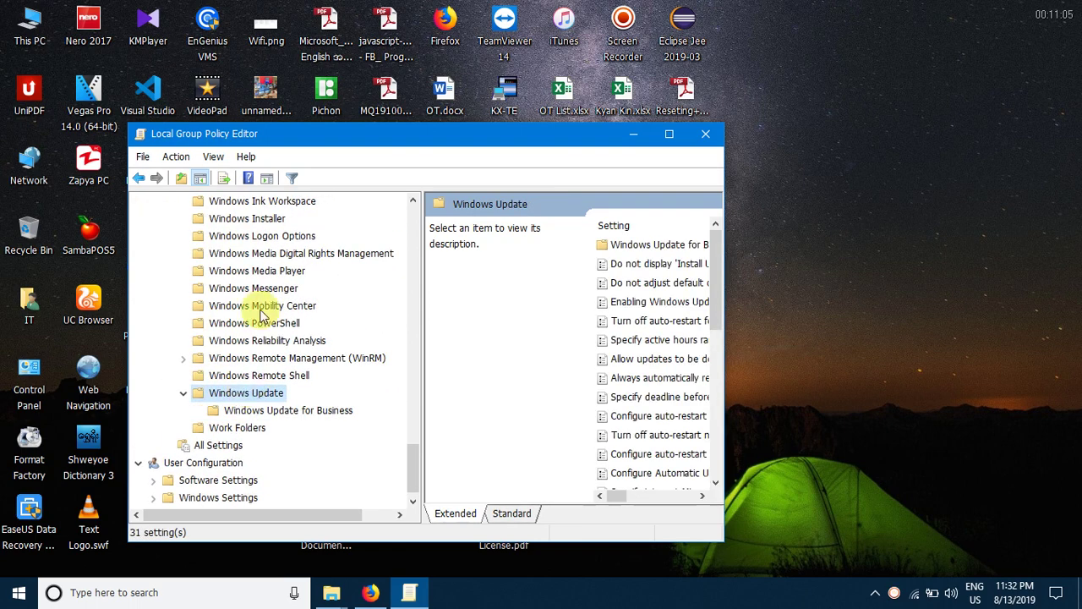
Maximize the editor and enable the policy "Do not display 'Install Updates and Shut Down' option in Shut Down Windows dialog box".
click(669, 134)
click(569, 154)
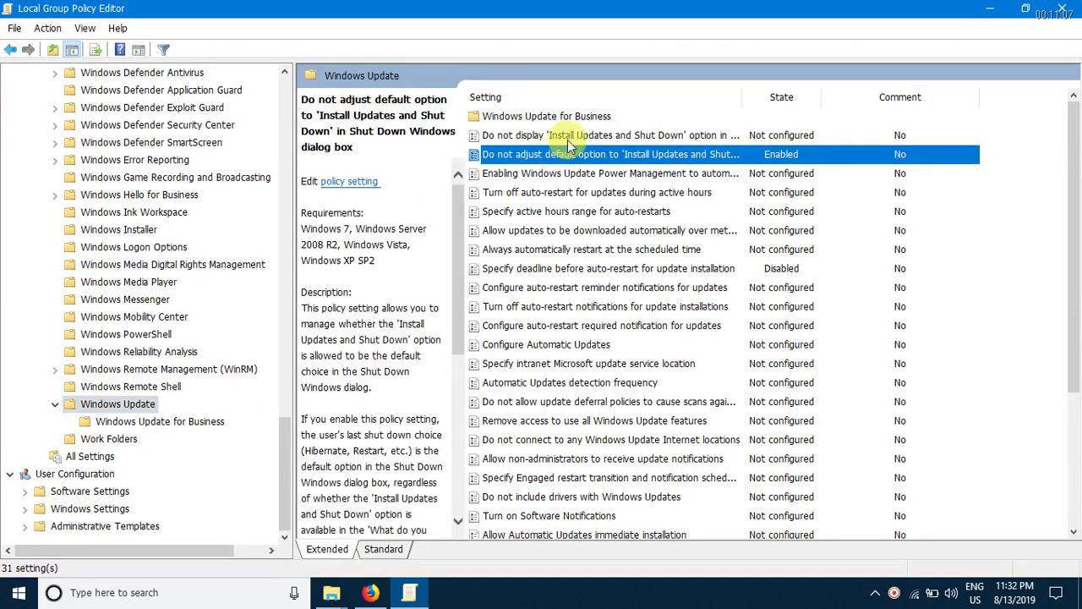
click(570, 136)
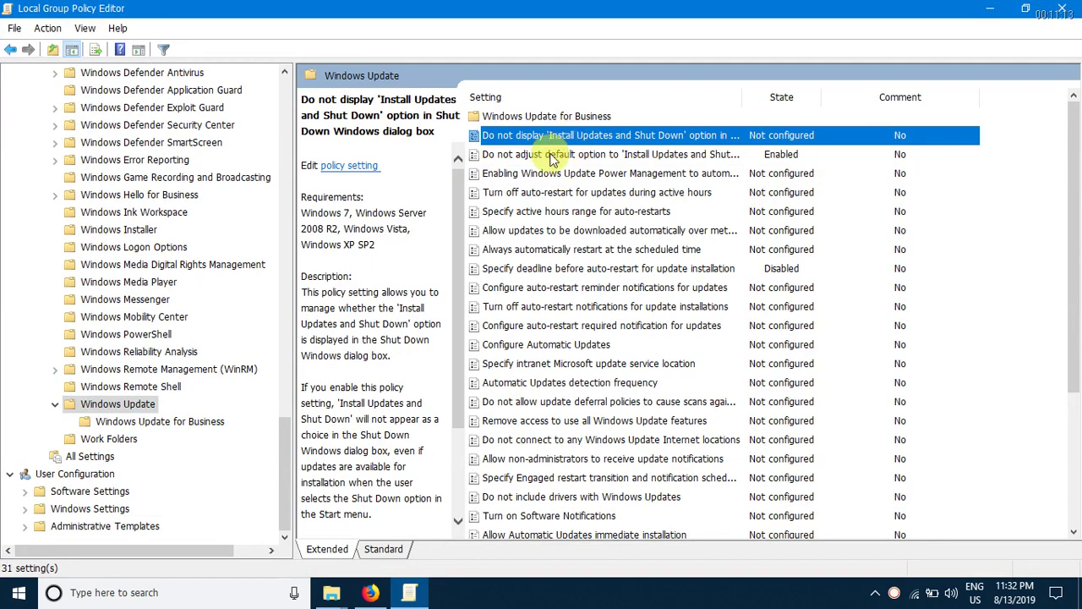
double_click(499, 138)
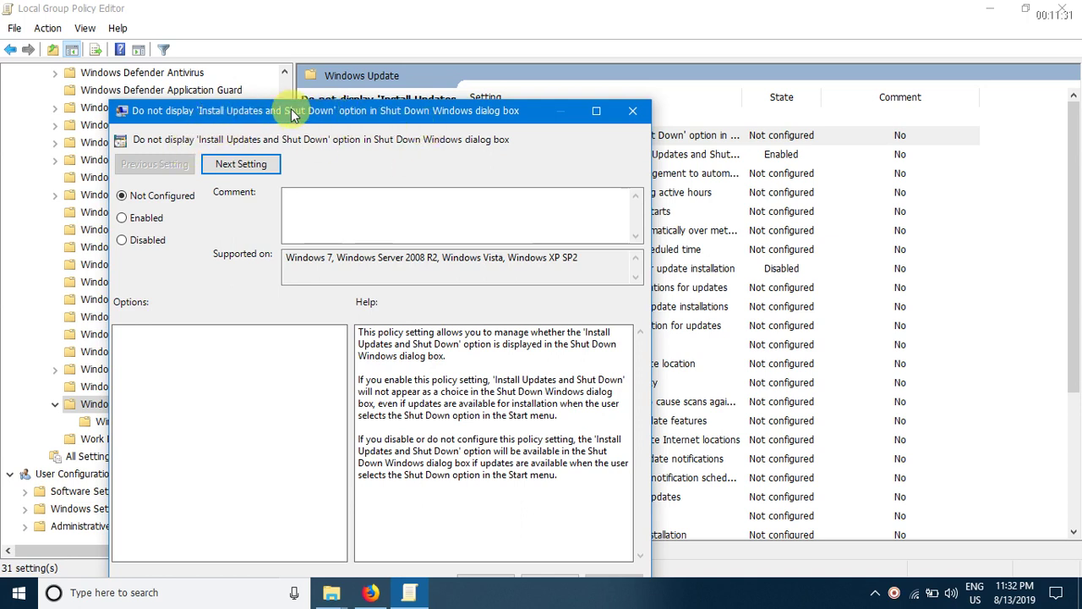
click(146, 217)
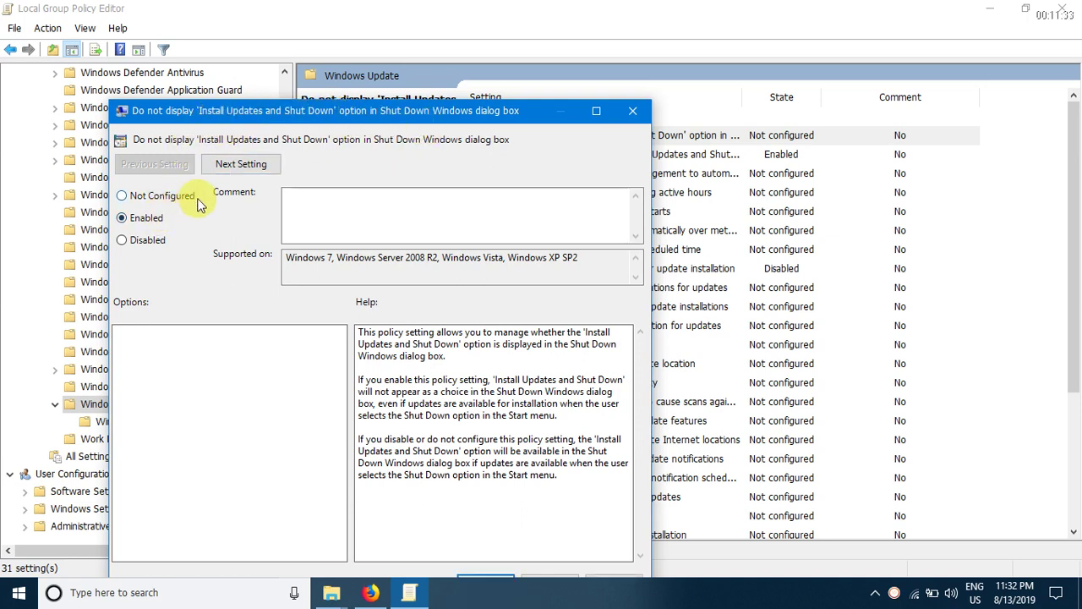
drag(262, 116, 301, 56)
click(372, 139)
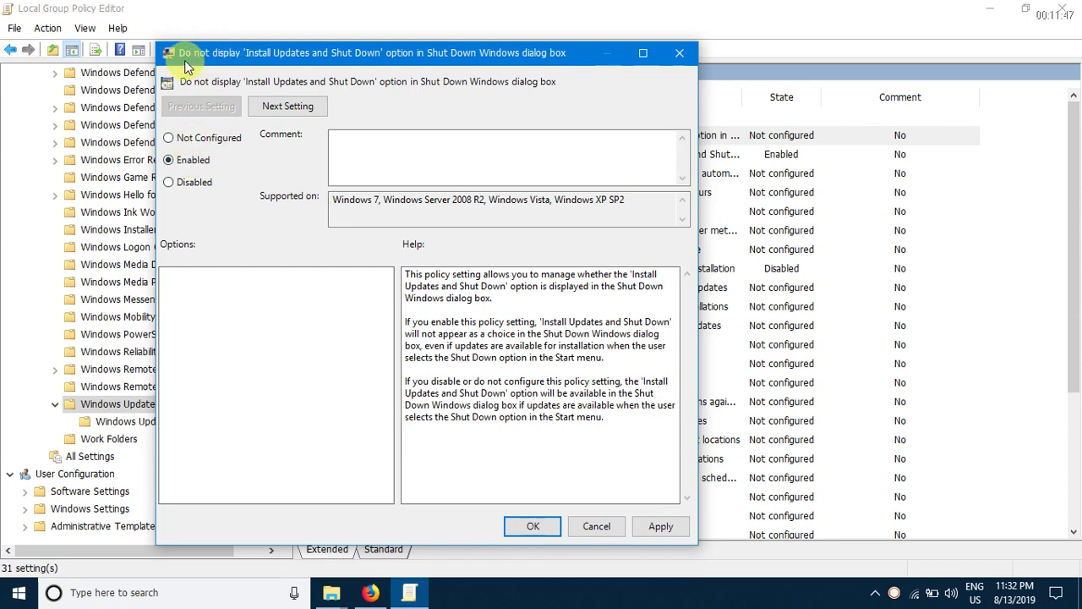
drag(188, 61, 216, 55)
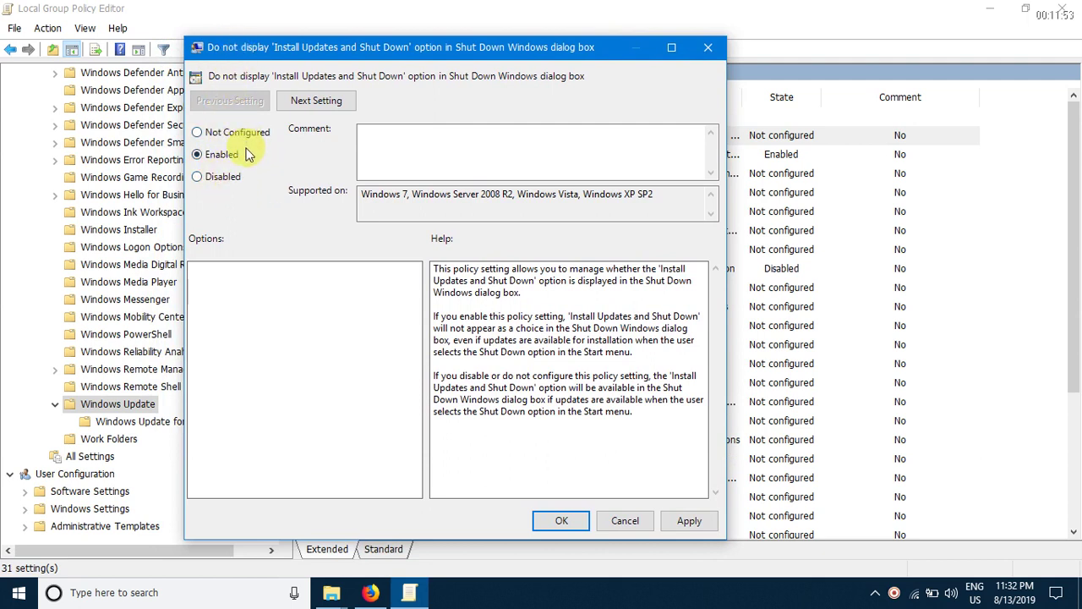
click(690, 521)
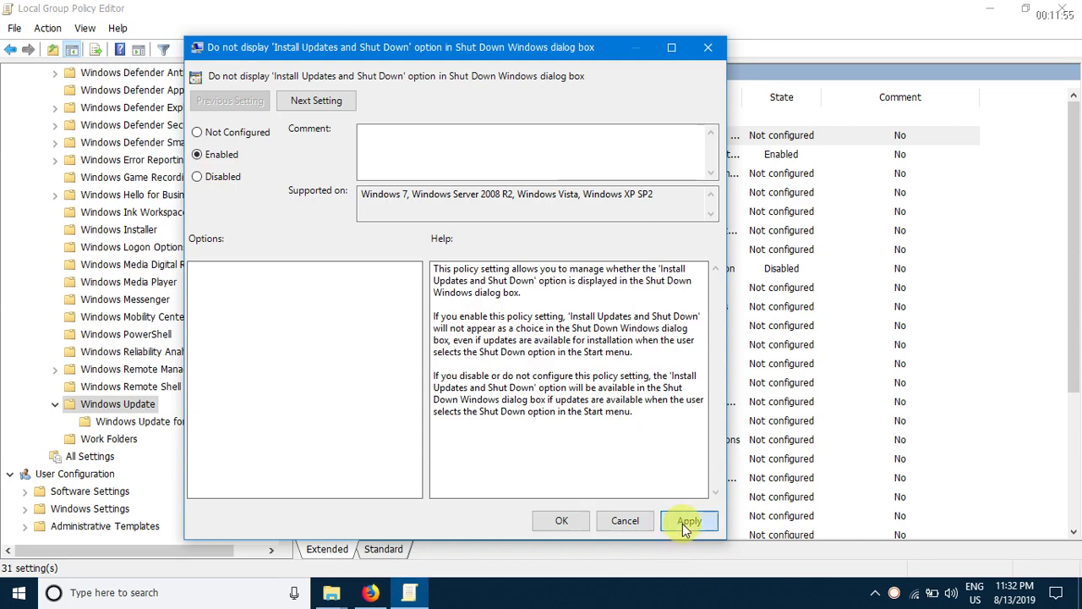
click(557, 518)
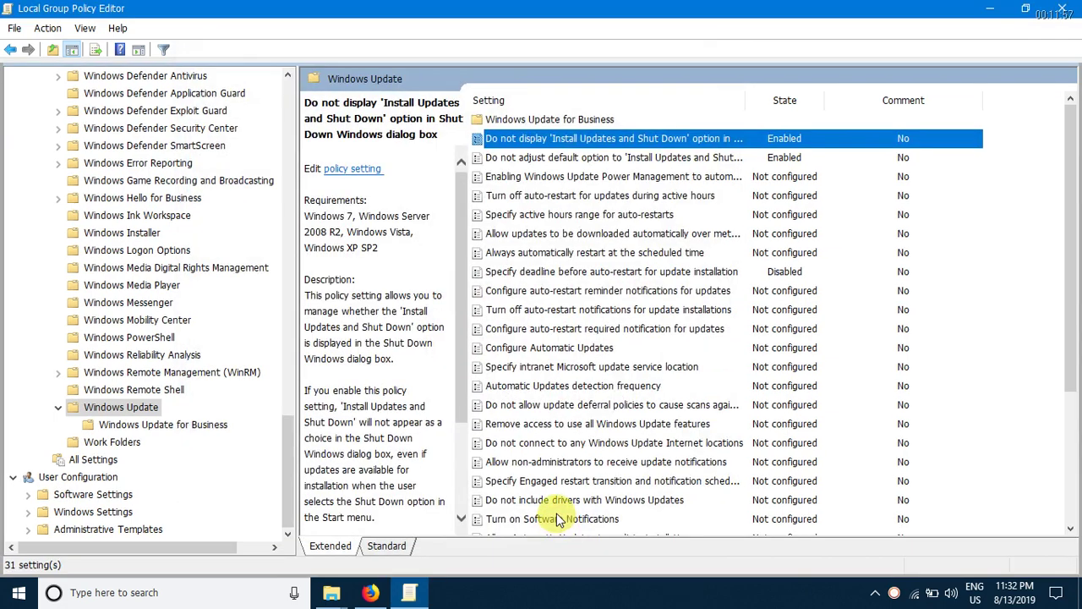
Review the policy "Do not adjust default option to 'Install Updates and Shut Down' in Shut Down Windows dialog box" and close it.
double_click(528, 157)
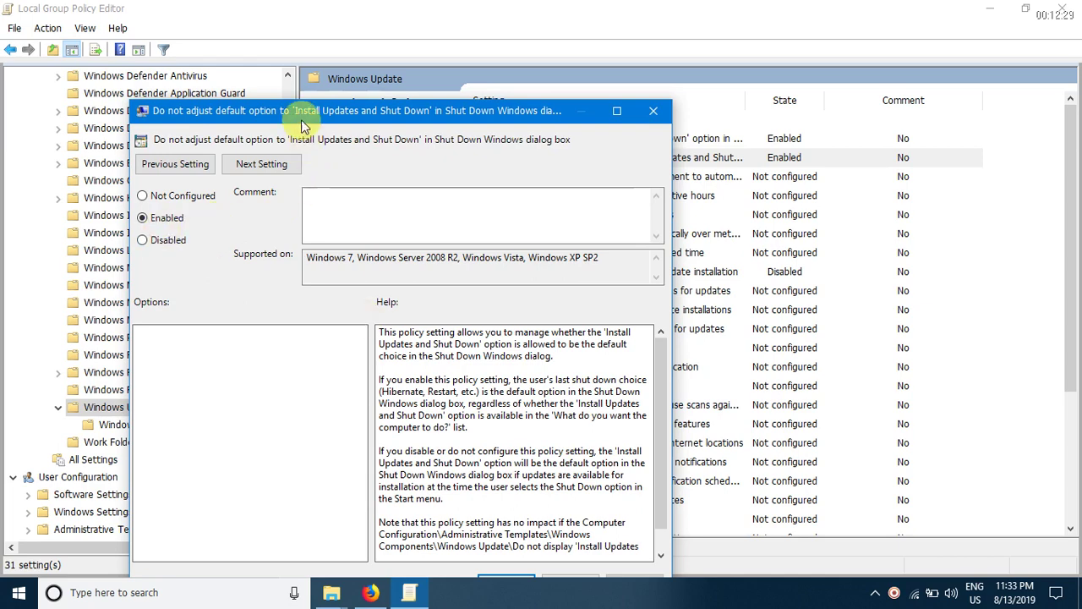
drag(327, 120, 328, 103)
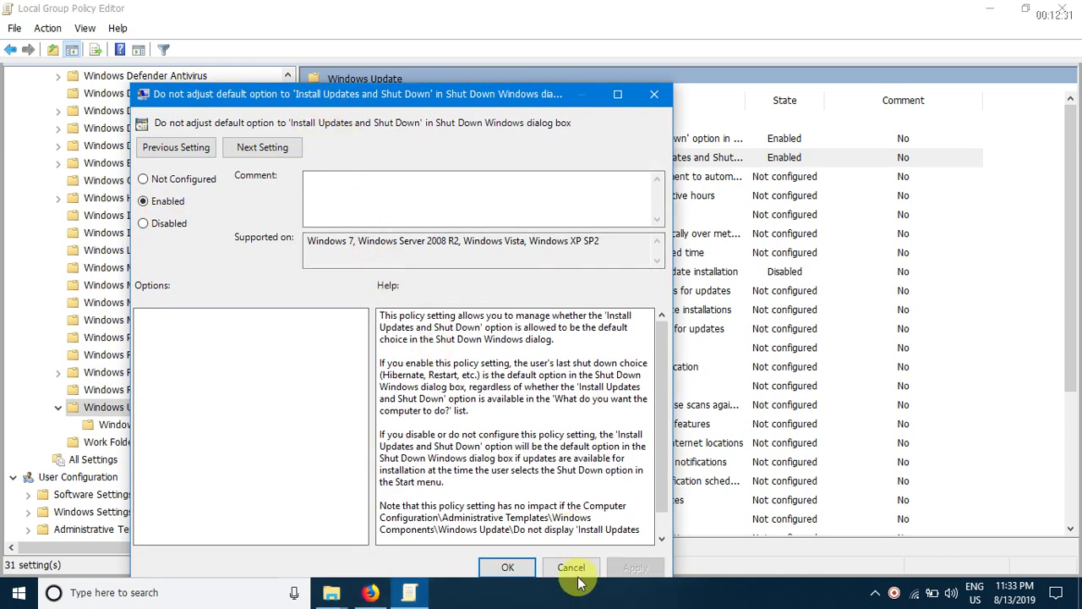
click(507, 567)
Disable the policy "Enabling Windows Update Power Management to automatically wake up the system to install scheduled updates".
click(555, 195)
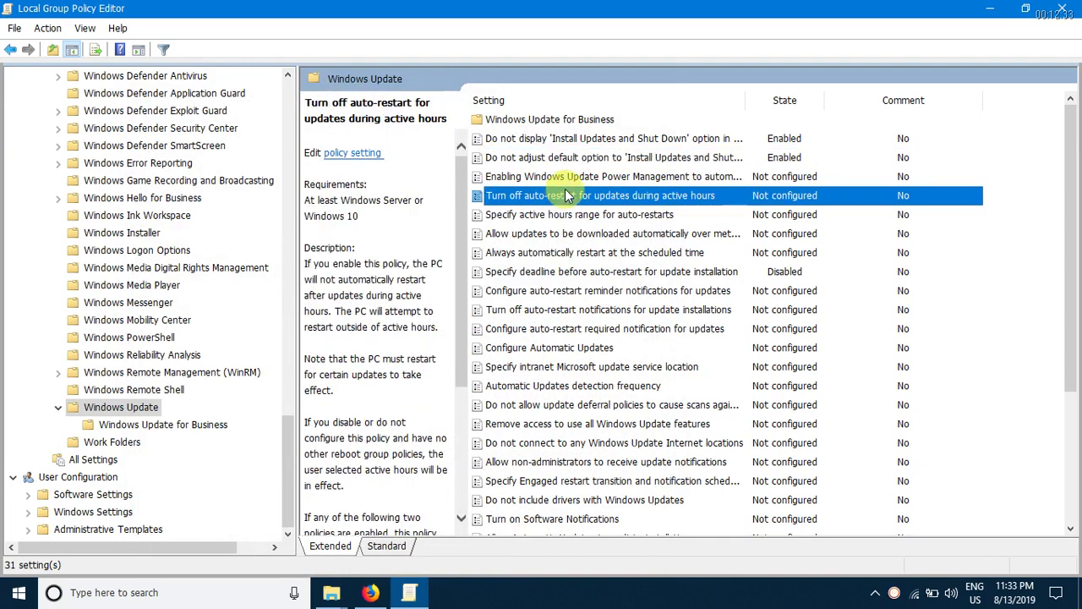
double_click(556, 177)
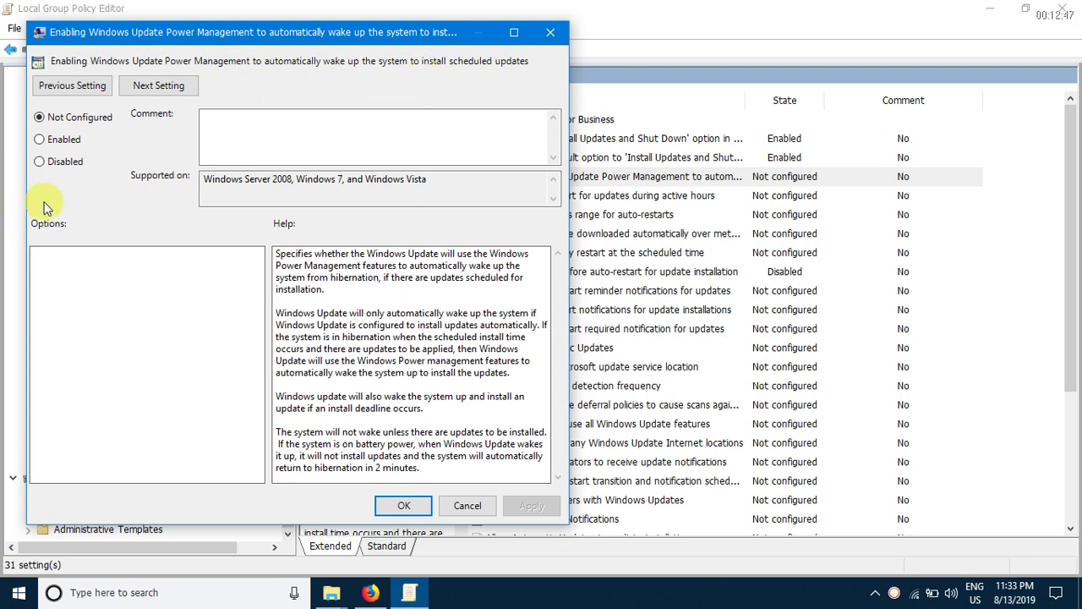
click(66, 161)
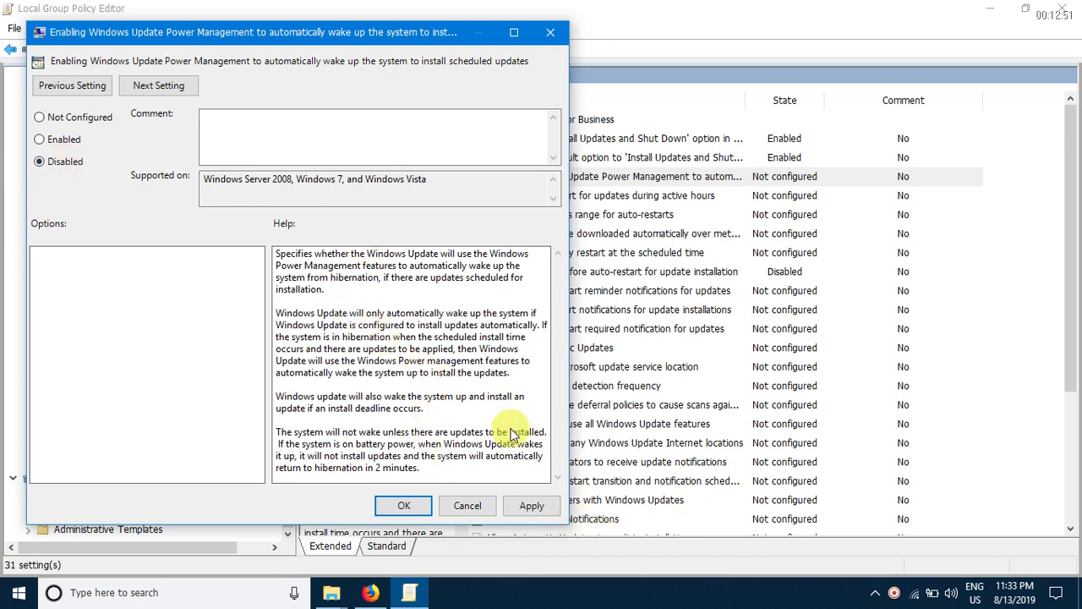
click(531, 500)
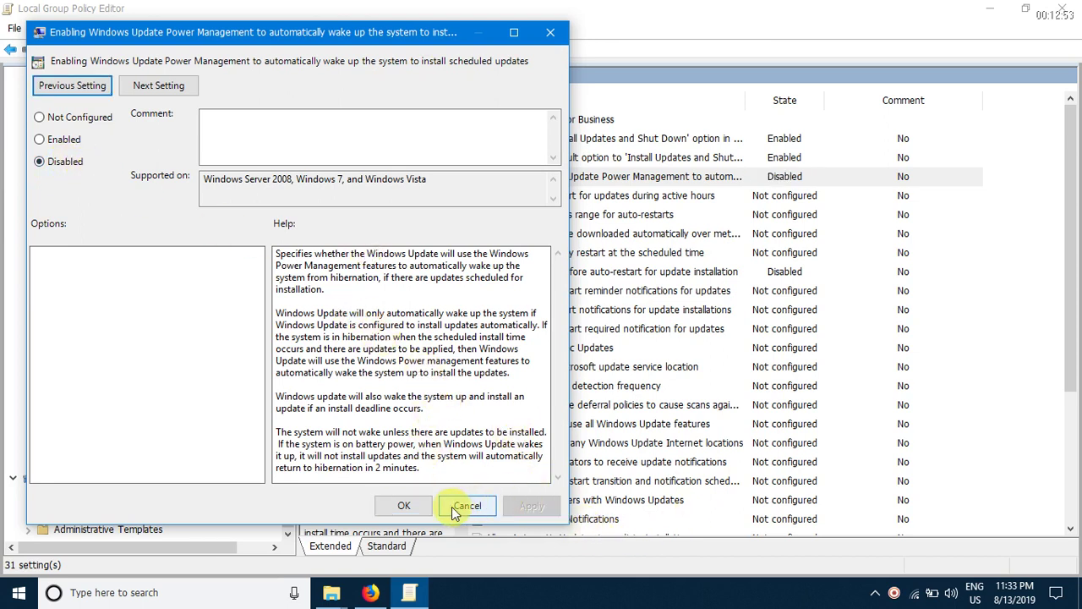
click(404, 505)
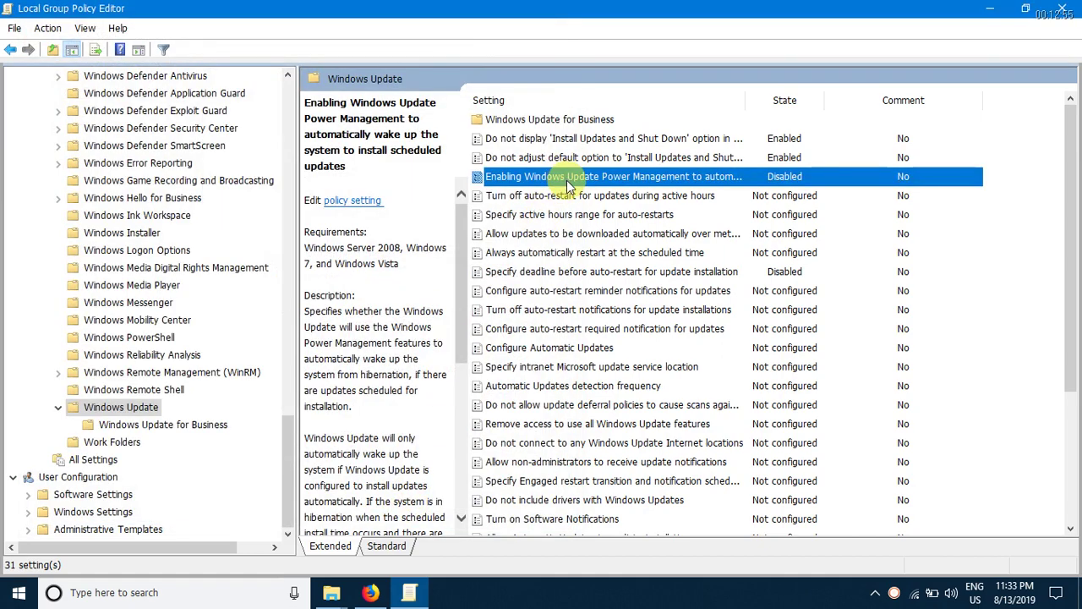
Look over the remaining Windows Update policies, including "Turn off auto-restart for updates during active hours", and close the Local Group Policy Editor.
scroll(582, 250, down, 3)
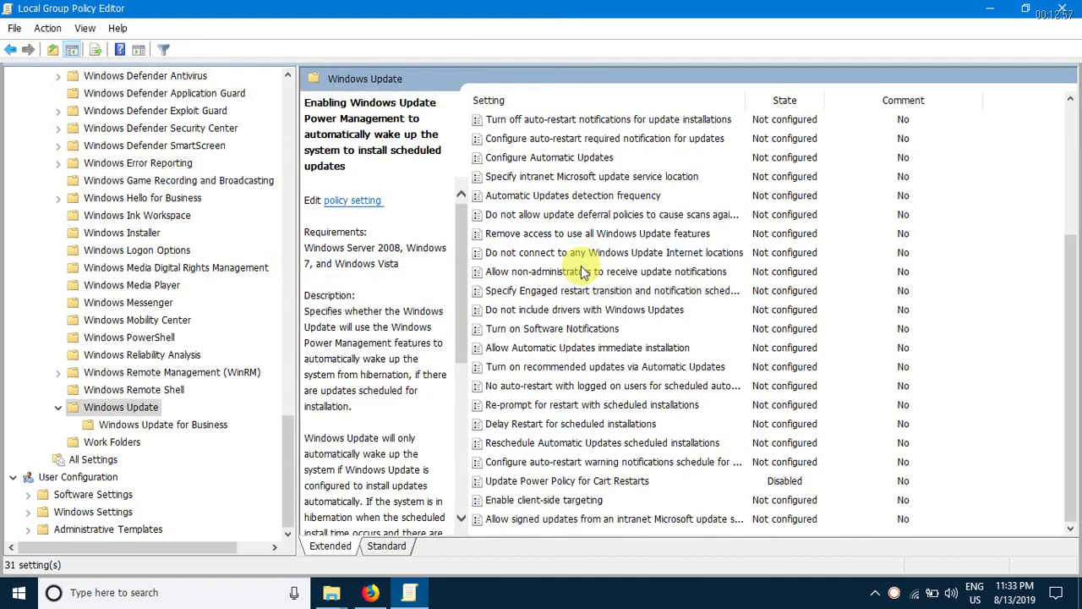
scroll(582, 271, up, 3)
click(575, 196)
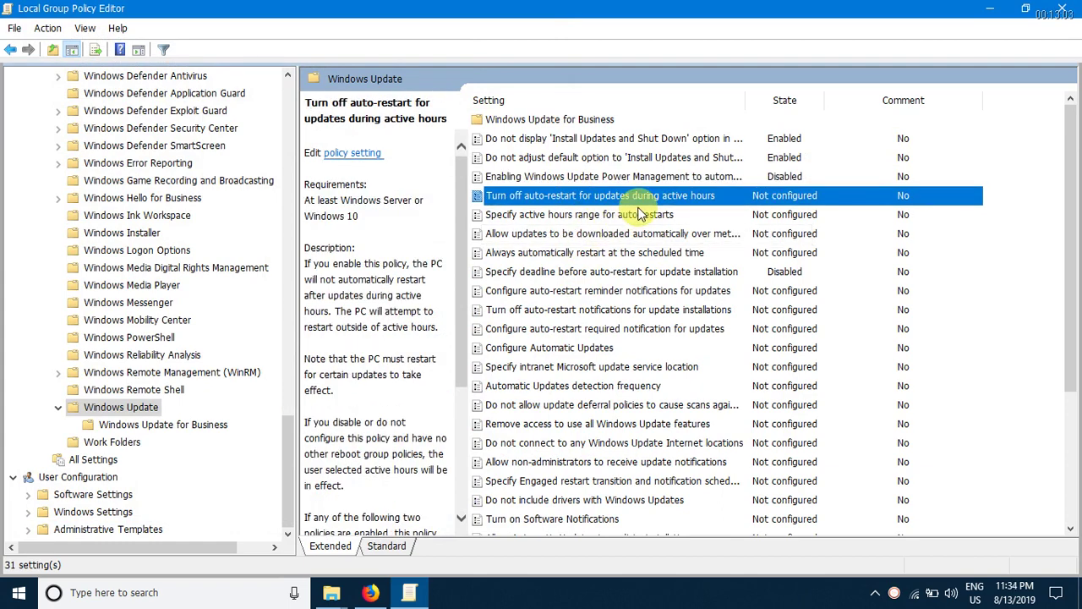
scroll(609, 213, down, 3)
scroll(600, 310, up, 3)
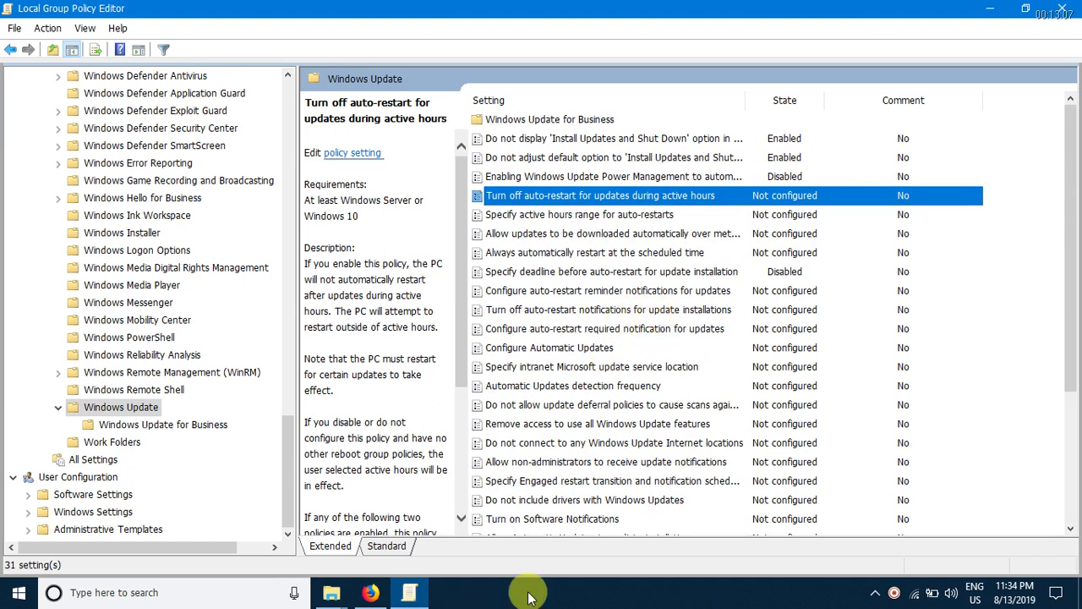
click(1062, 9)
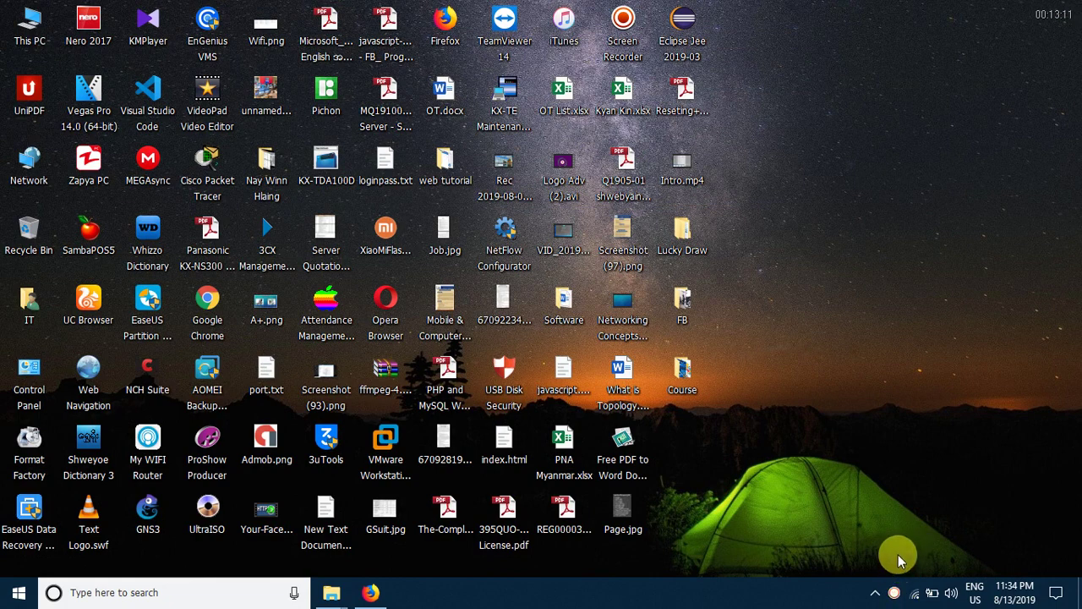
Refresh the desktop several times.
right_click(919, 68)
click(947, 108)
right_click(845, 88)
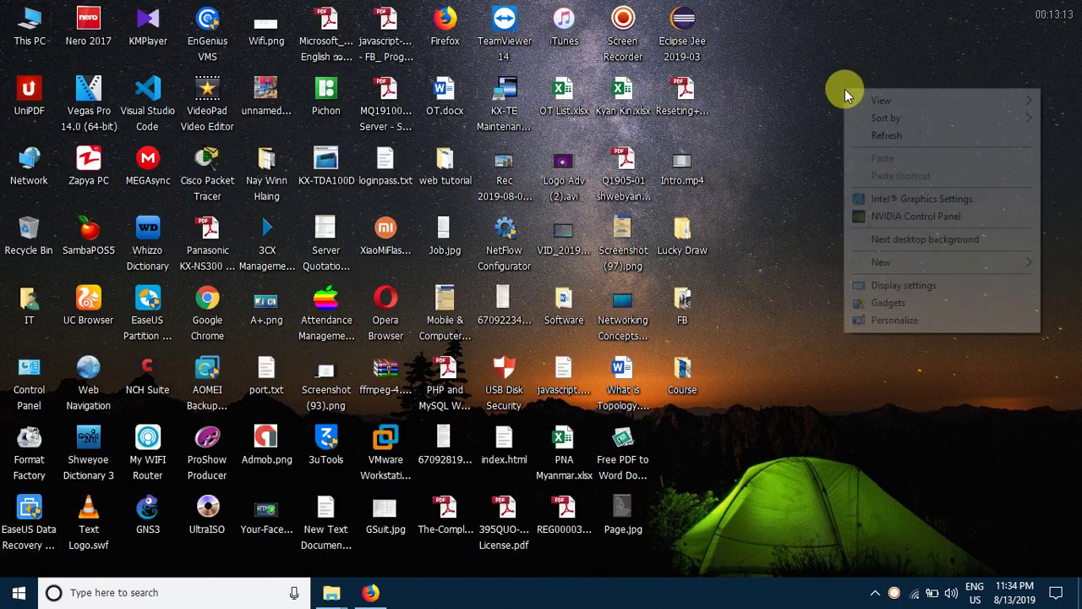
click(883, 136)
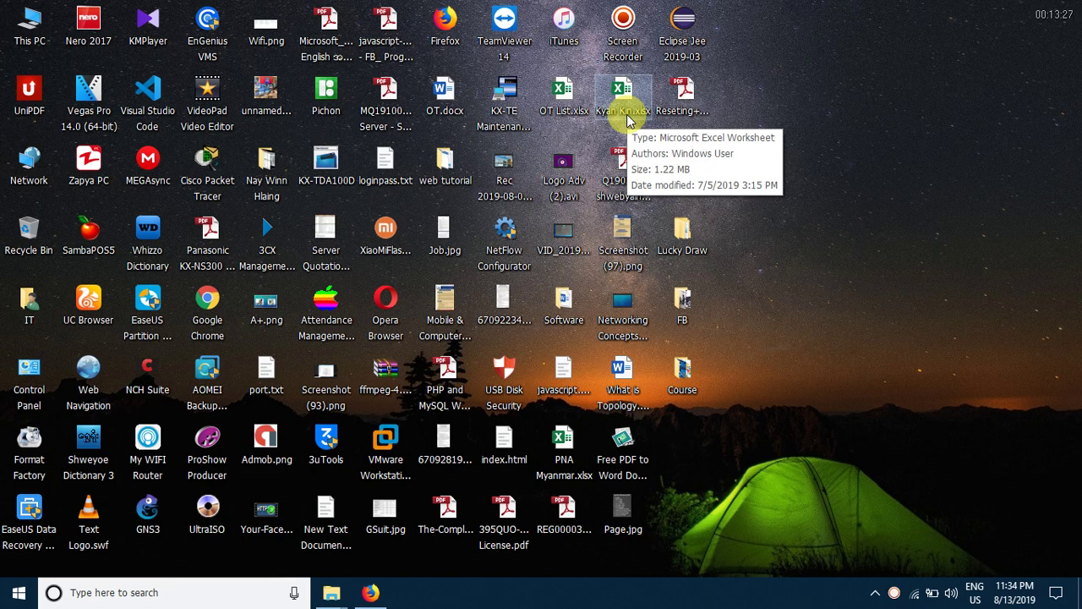
right_click(858, 119)
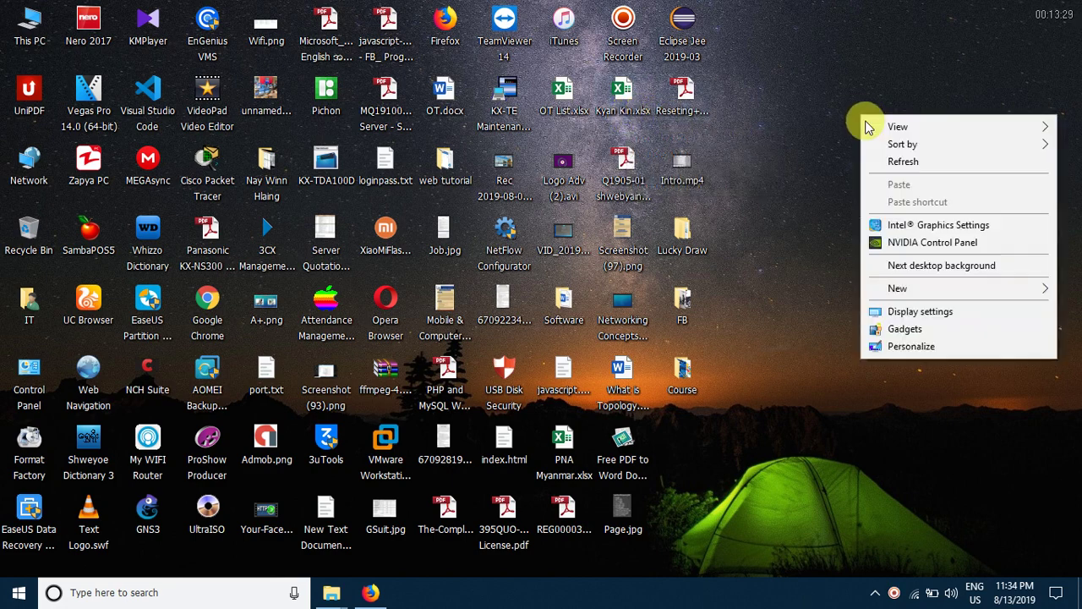
click(883, 161)
click(915, 178)
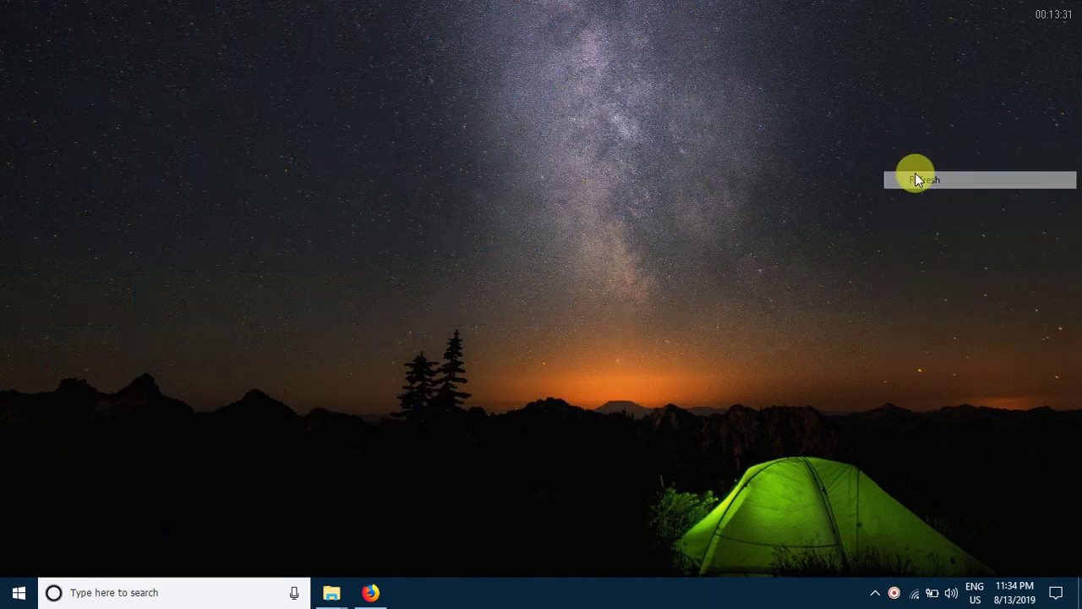
right_click(915, 173)
click(950, 215)
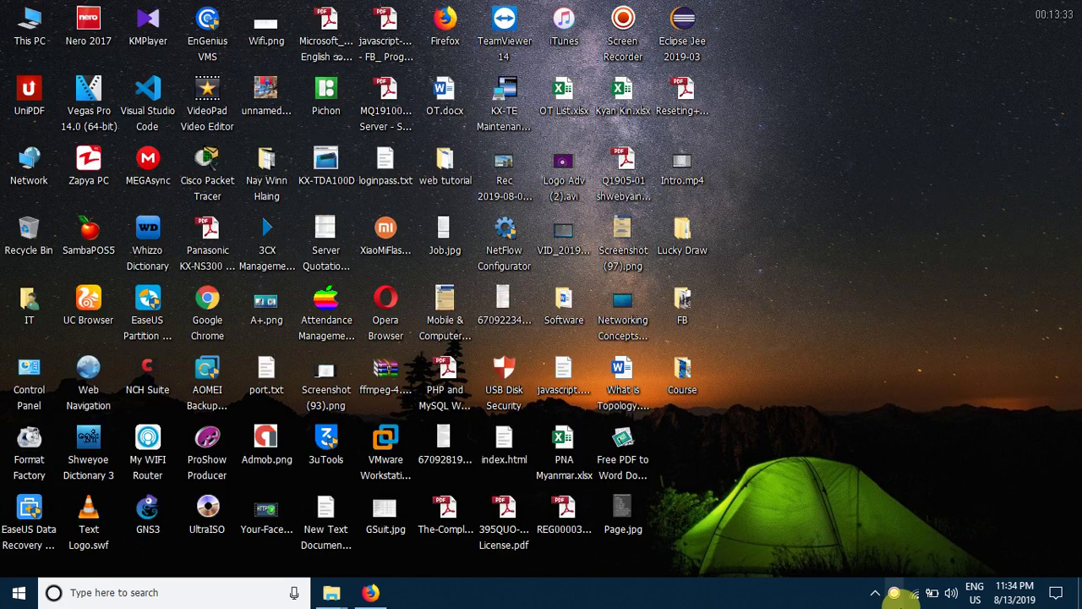
right_click(897, 599)
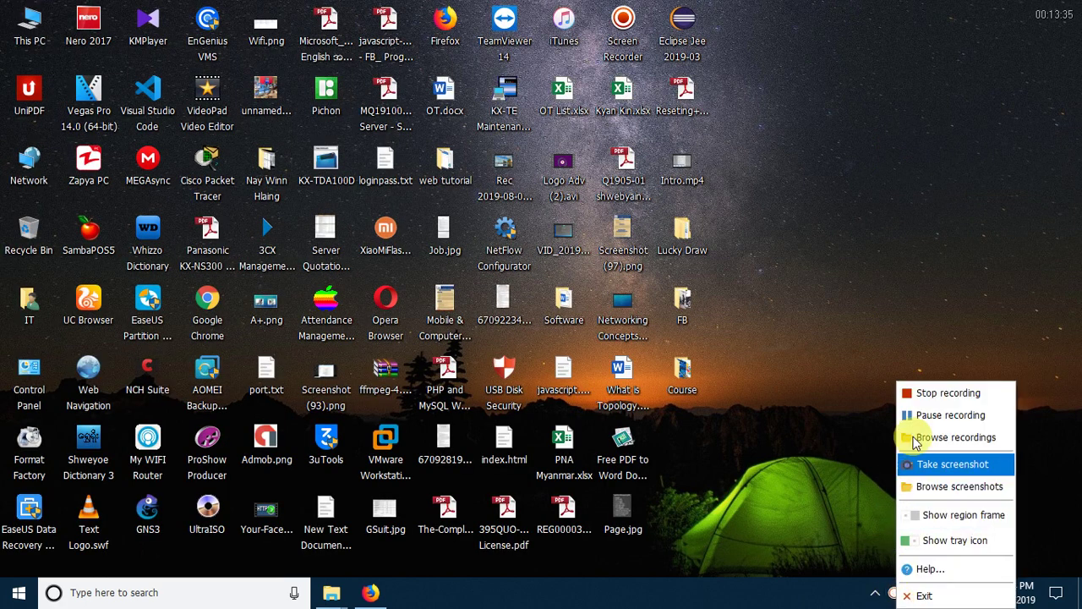